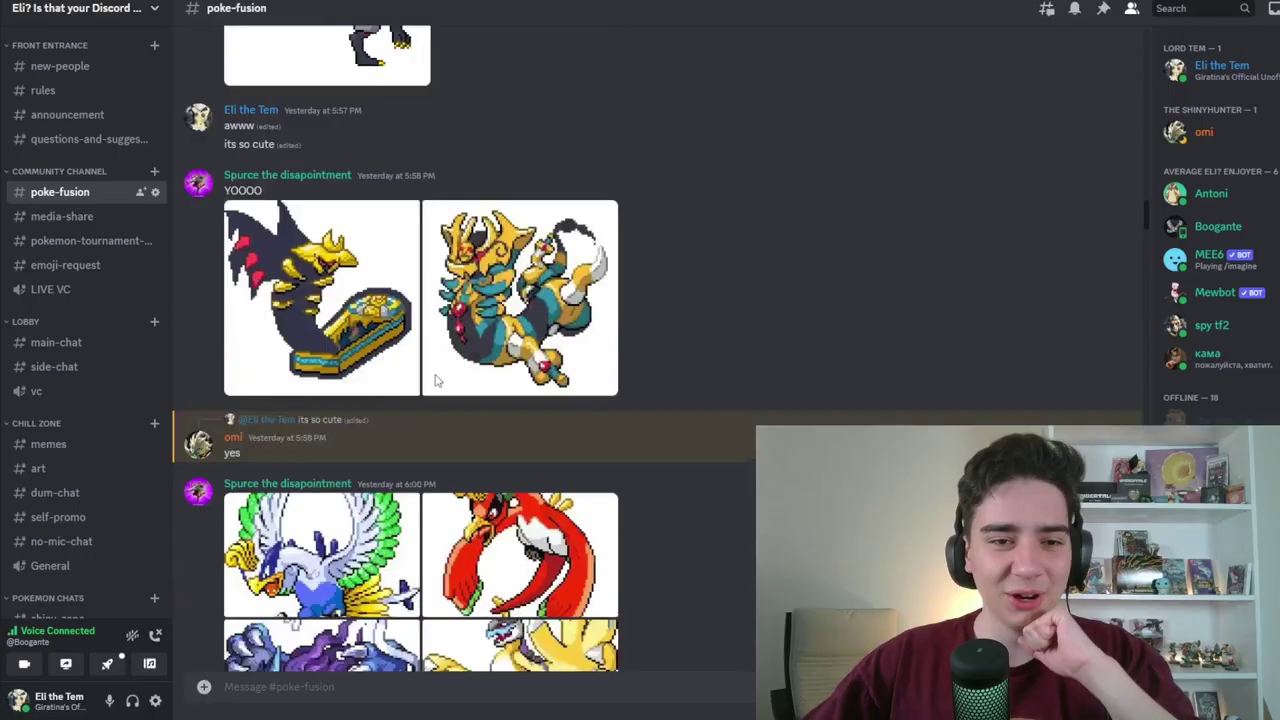
{"action": "scroll", "coordinate": [436, 380], "scroll_direction": "up", "scroll_amount": 10}
{"action": "scroll", "coordinate": [439, 367], "scroll_direction": "up", "scroll_amount": 10}
{"action": "scroll", "coordinate": [444, 369], "scroll_direction": "up", "scroll_amount": 10}
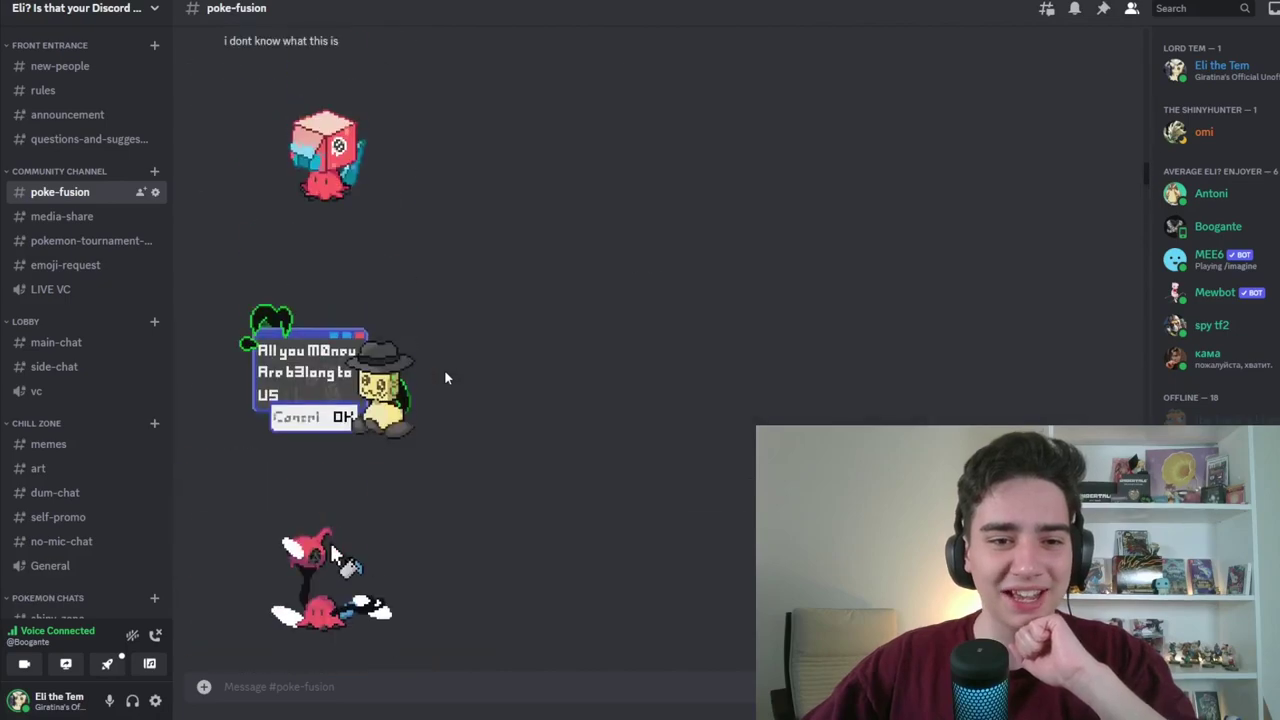
{"action": "scroll", "coordinate": [444, 369], "scroll_direction": "up", "scroll_amount": 10}
{"action": "scroll", "coordinate": [444, 369], "scroll_direction": "up", "scroll_amount": 10}
{"action": "scroll", "coordinate": [451, 377], "scroll_direction": "up", "scroll_amount": 10}
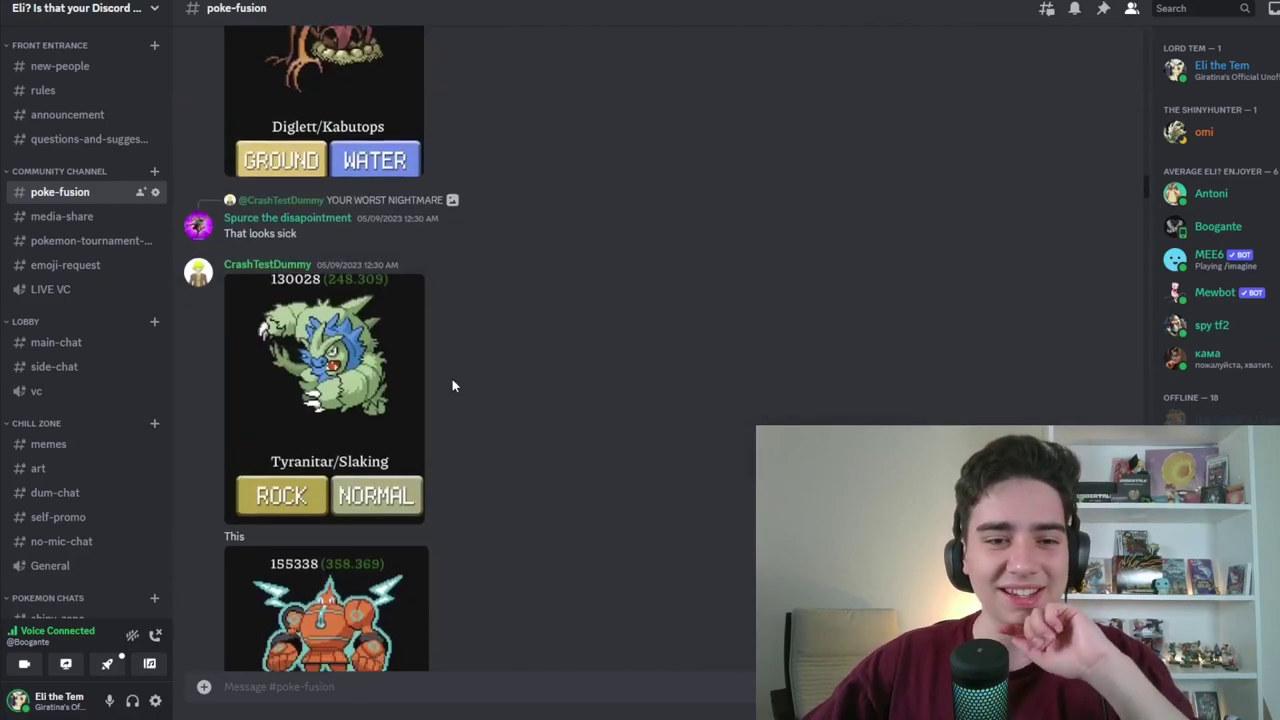
{"action": "scroll", "coordinate": [452, 381], "scroll_direction": "up", "scroll_amount": 10}
{"action": "scroll", "coordinate": [452, 383], "scroll_direction": "up", "scroll_amount": 5}
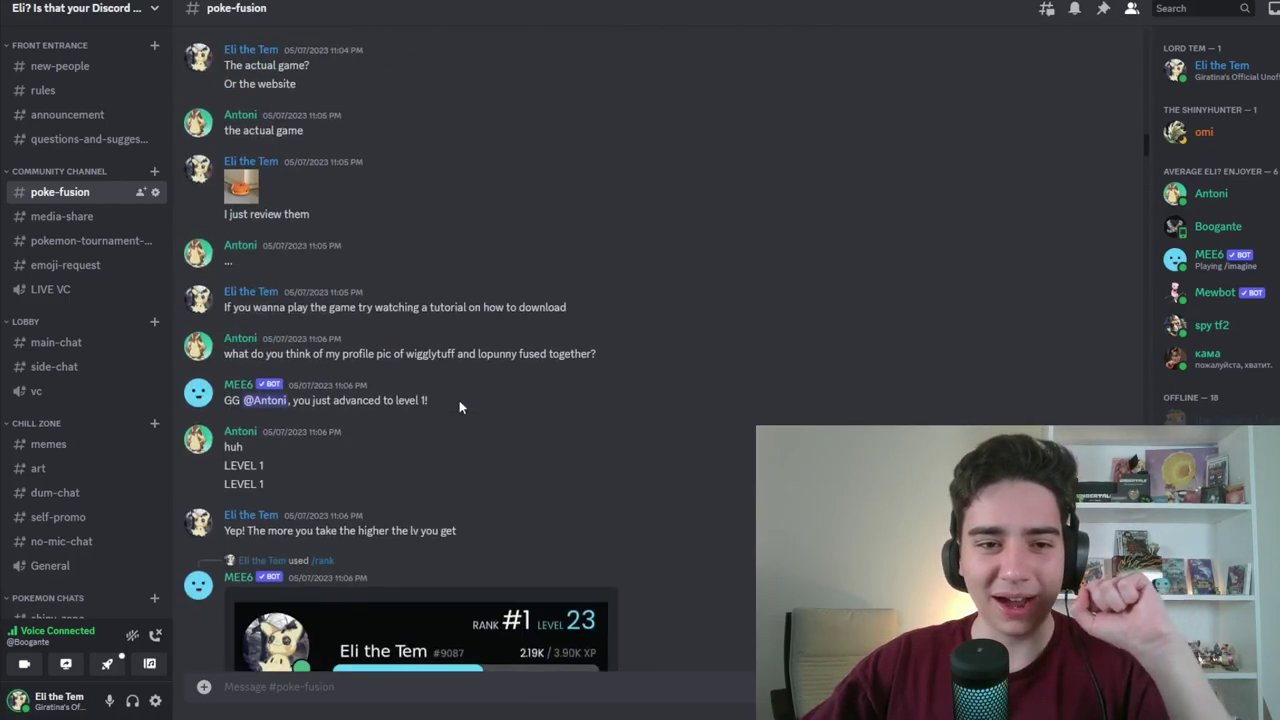
{"action": "scroll", "coordinate": [459, 400], "scroll_direction": "up", "scroll_amount": 5}
{"action": "scroll", "coordinate": [480, 385], "scroll_direction": "down", "scroll_amount": 10}
{"action": "scroll", "coordinate": [504, 365], "scroll_direction": "down", "scroll_amount": 2}
{"action": "scroll", "coordinate": [504, 369], "scroll_direction": "down", "scroll_amount": 2}
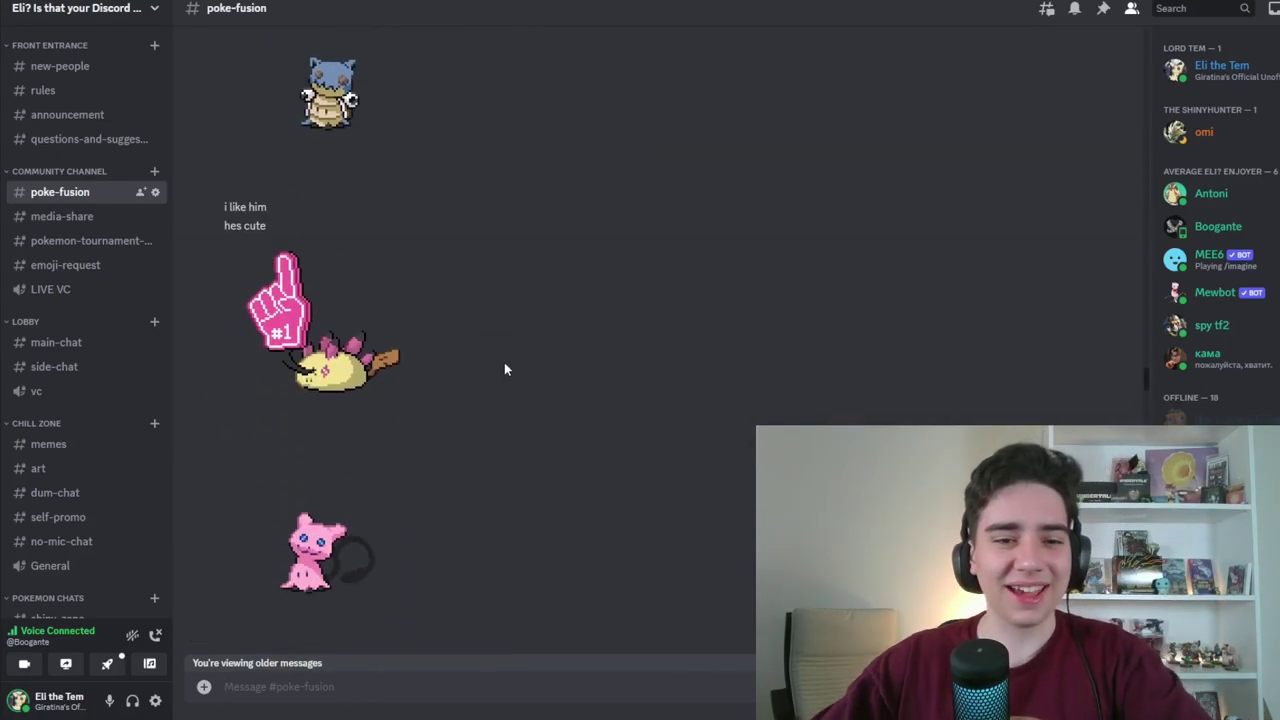
{"action": "scroll", "coordinate": [504, 365], "scroll_direction": "up", "scroll_amount": 3}
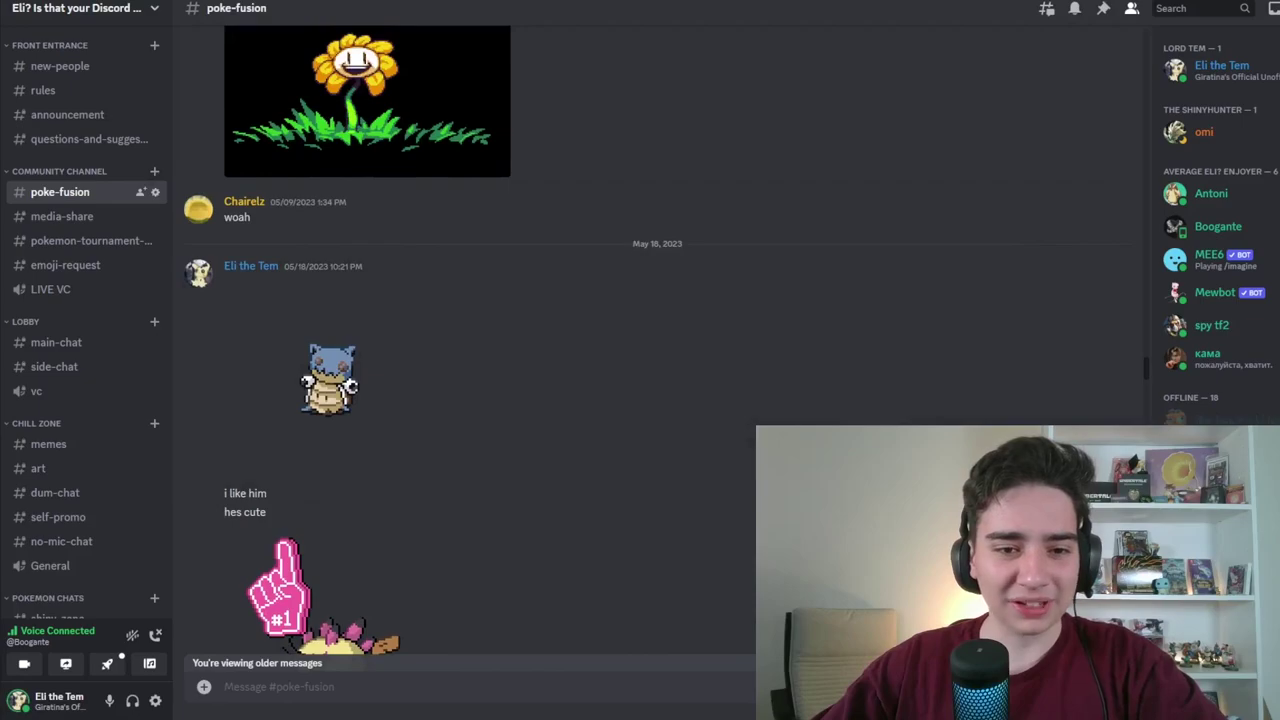
{"action": "scroll", "coordinate": [485, 309], "scroll_direction": "down", "scroll_amount": 5}
{"action": "scroll", "coordinate": [501, 302], "scroll_direction": "down", "scroll_amount": 2}
{"action": "scroll", "coordinate": [501, 305], "scroll_direction": "up", "scroll_amount": 2}
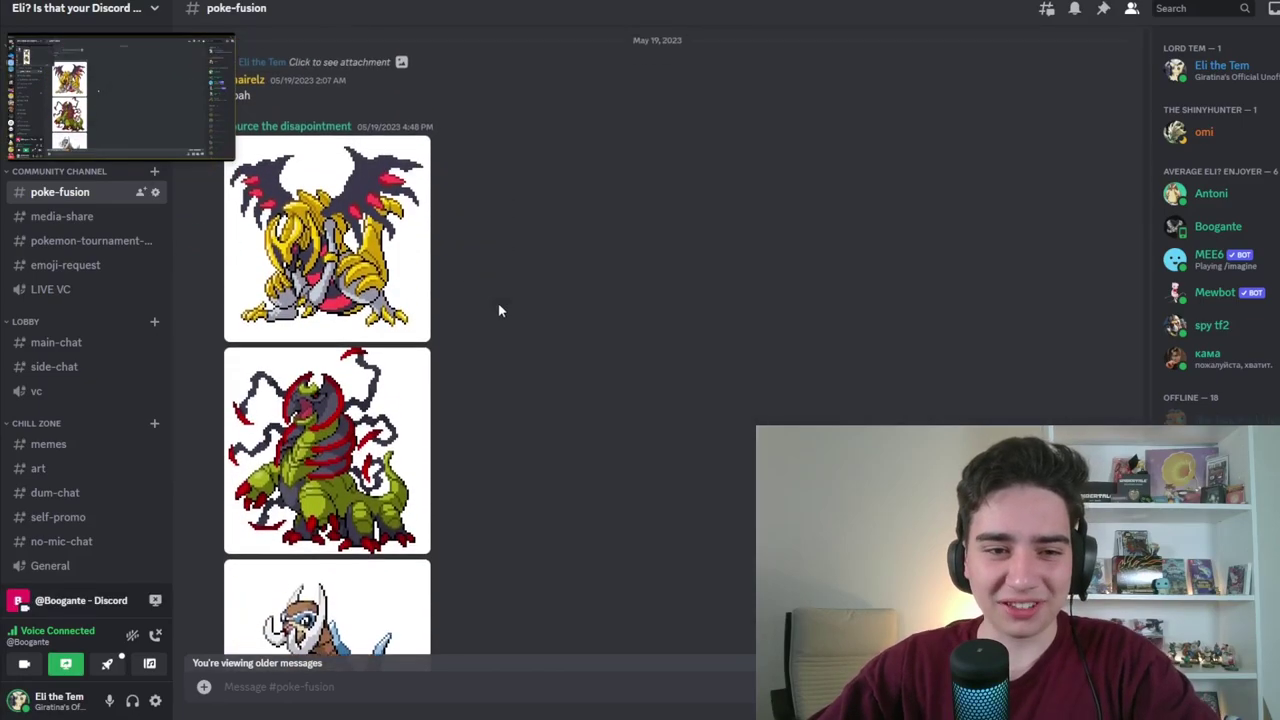
{"action": "scroll", "coordinate": [365, 425], "scroll_direction": "down", "scroll_amount": 1}
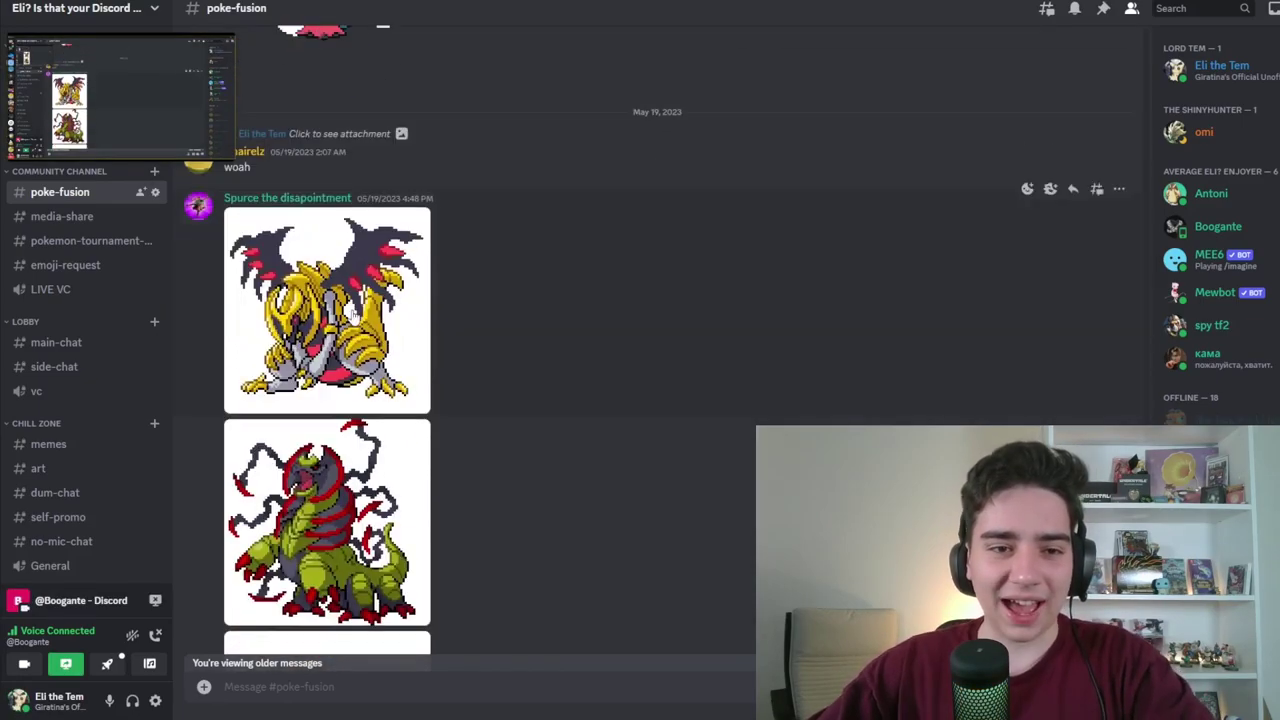
Preview the golden Giratina sprite, then enlarge the brown horned May 19 fusion sprite
{"action": "left_click", "coordinate": [365, 360]}
{"action": "left_click", "coordinate": [431, 419]}
{"action": "scroll", "coordinate": [431, 419], "scroll_direction": "down", "scroll_amount": 1}
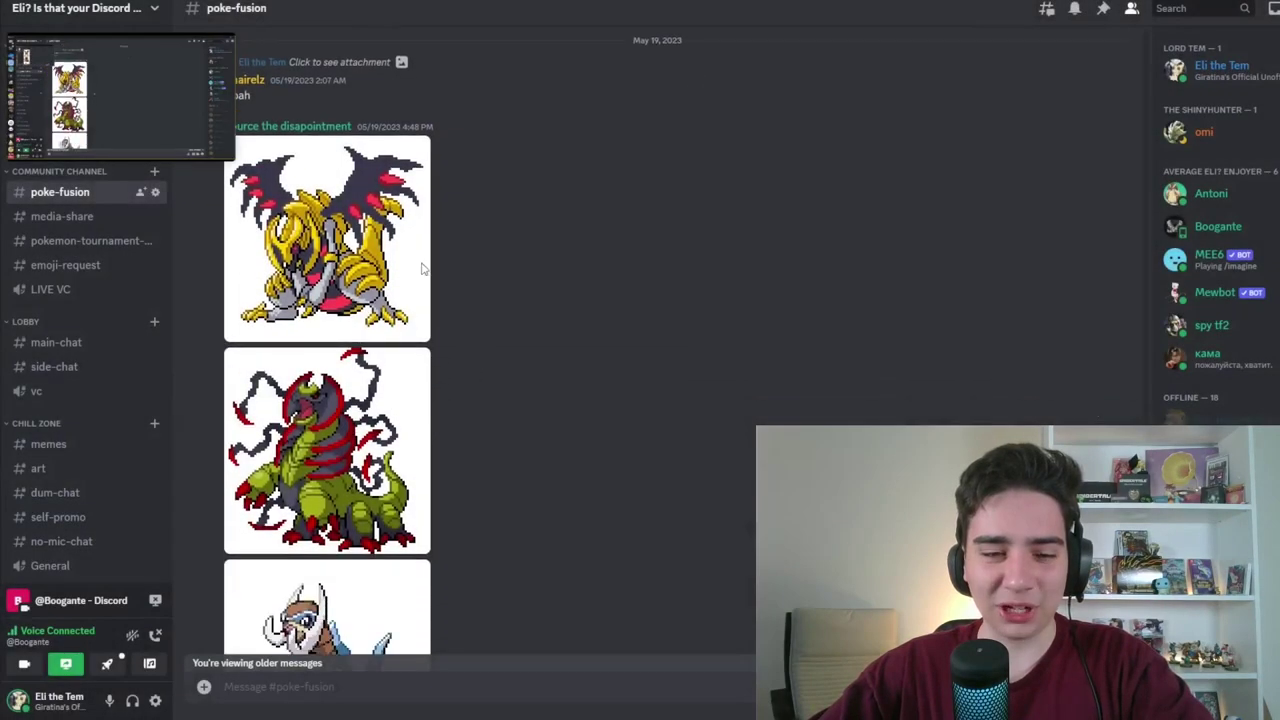
{"action": "scroll", "coordinate": [405, 320], "scroll_direction": "up", "scroll_amount": 1}
{"action": "left_click", "coordinate": [390, 328]}
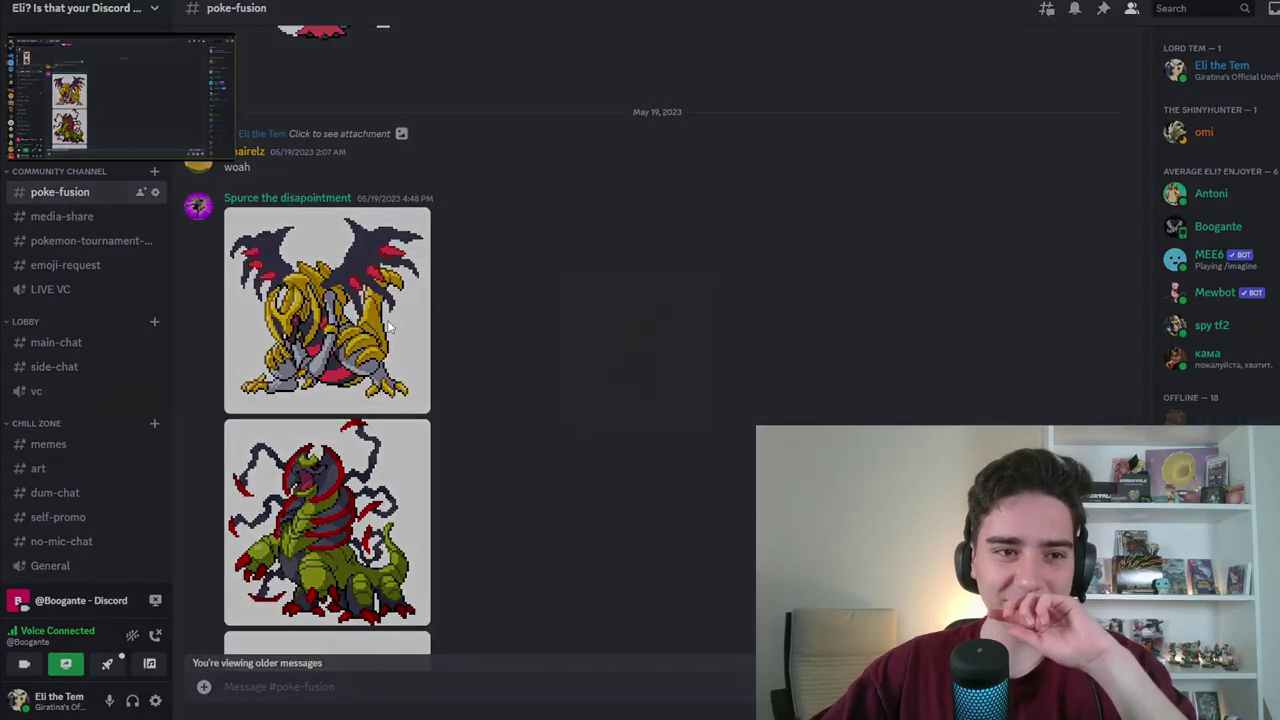
{"action": "scroll", "coordinate": [400, 328], "scroll_direction": "down", "scroll_amount": 3}
{"action": "scroll", "coordinate": [420, 330], "scroll_direction": "up", "scroll_amount": 3}
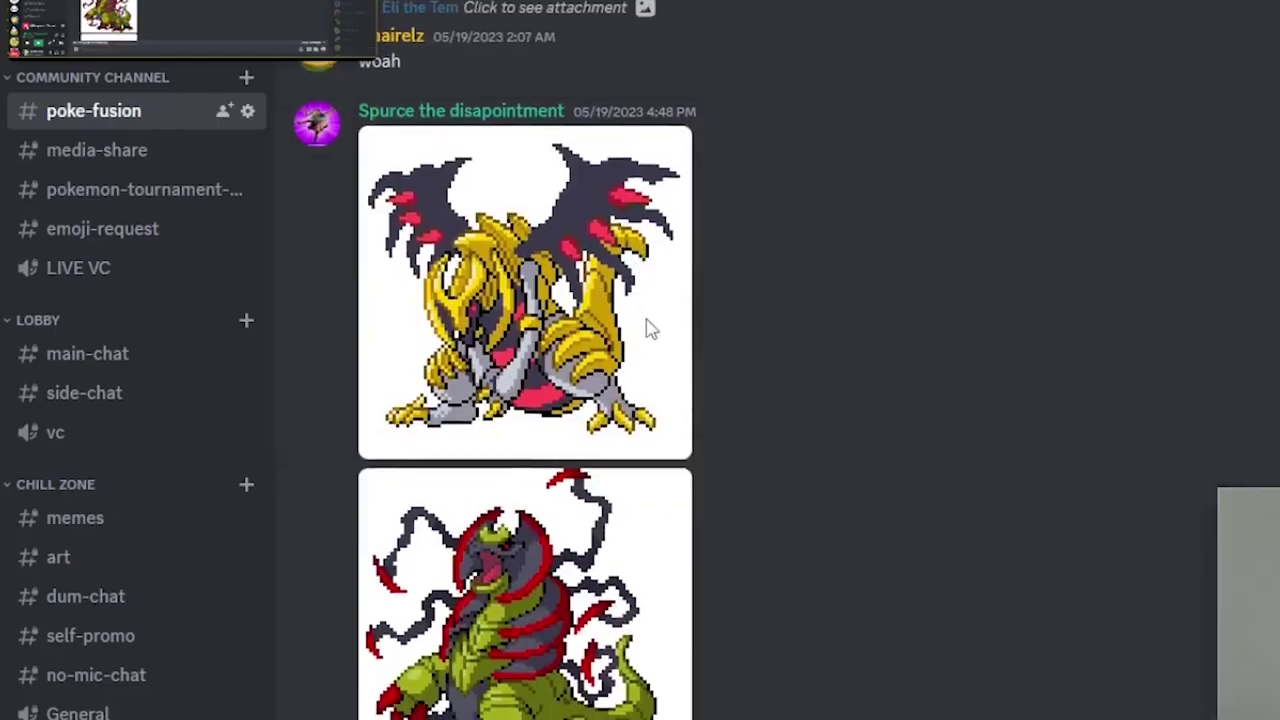
{"action": "scroll", "coordinate": [405, 310], "scroll_direction": "down", "scroll_amount": 3}
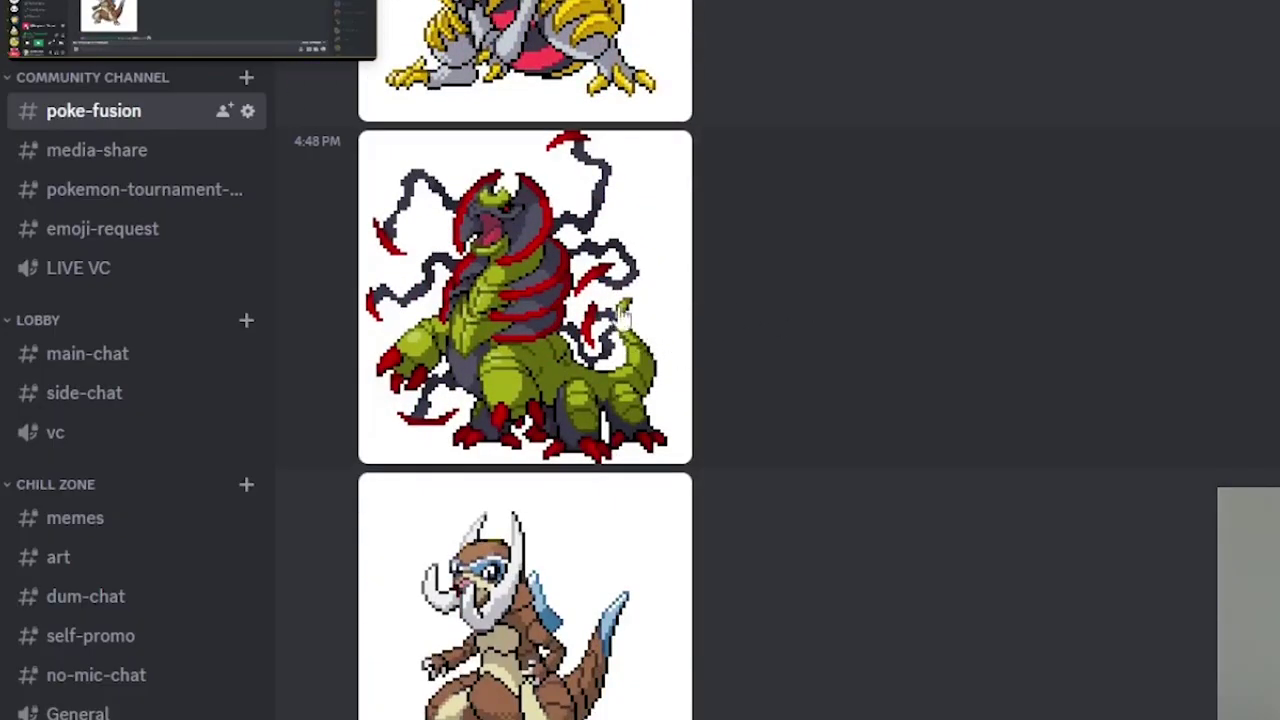
{"action": "scroll", "coordinate": [624, 316], "scroll_direction": "up", "scroll_amount": 1}
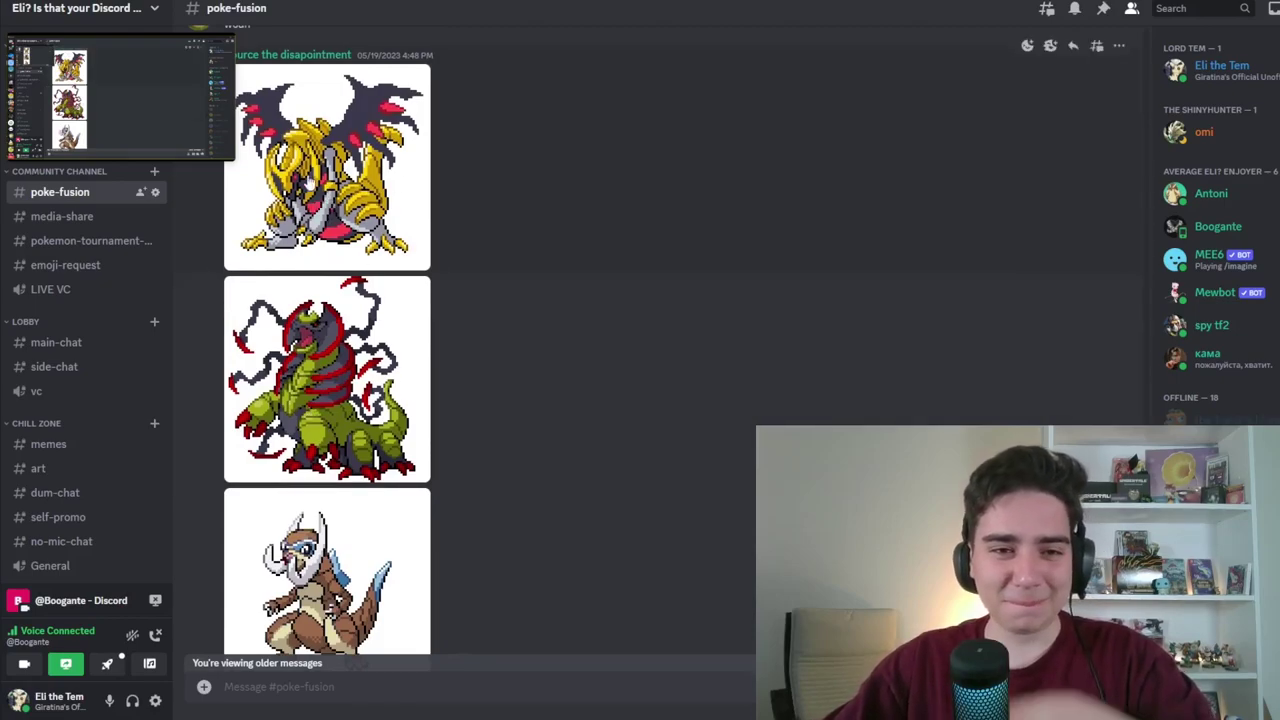
{"action": "scroll", "coordinate": [453, 148], "scroll_direction": "down", "scroll_amount": 2}
{"action": "scroll", "coordinate": [453, 148], "scroll_direction": "down", "scroll_amount": 2}
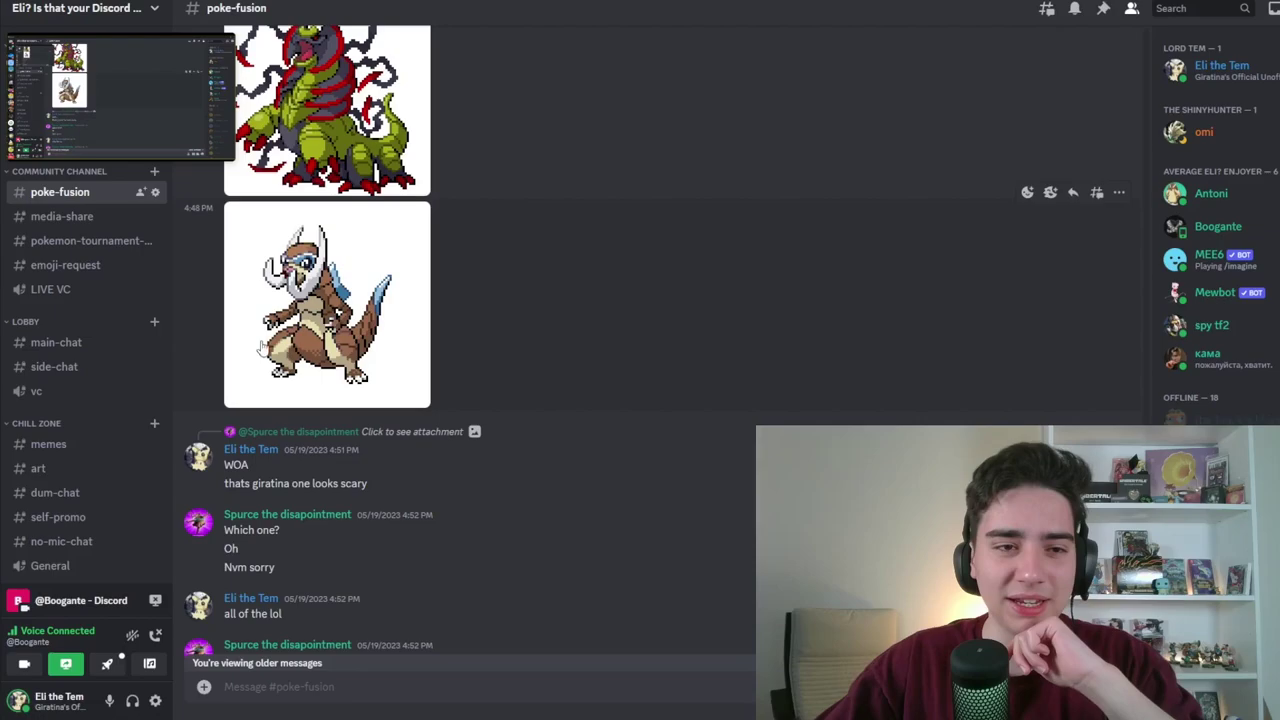
{"action": "scroll", "coordinate": [453, 148], "scroll_direction": "up", "scroll_amount": 1}
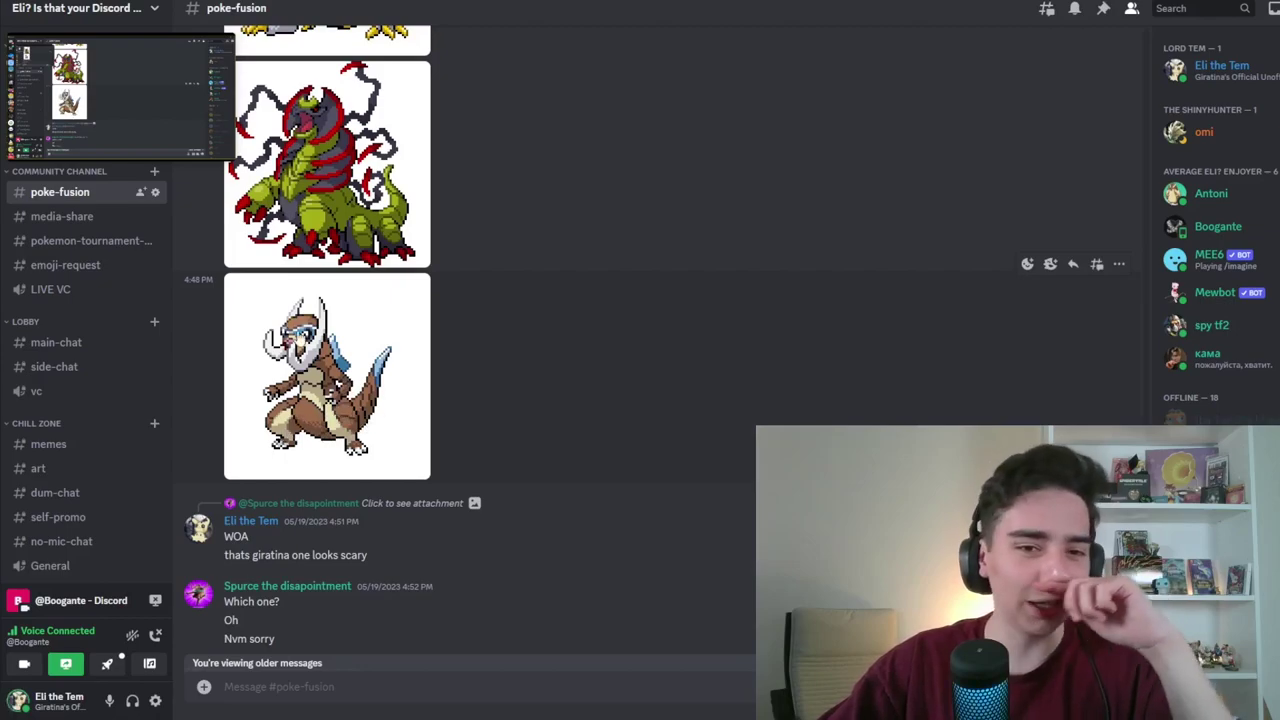
{"action": "left_click", "coordinate": [345, 410]}
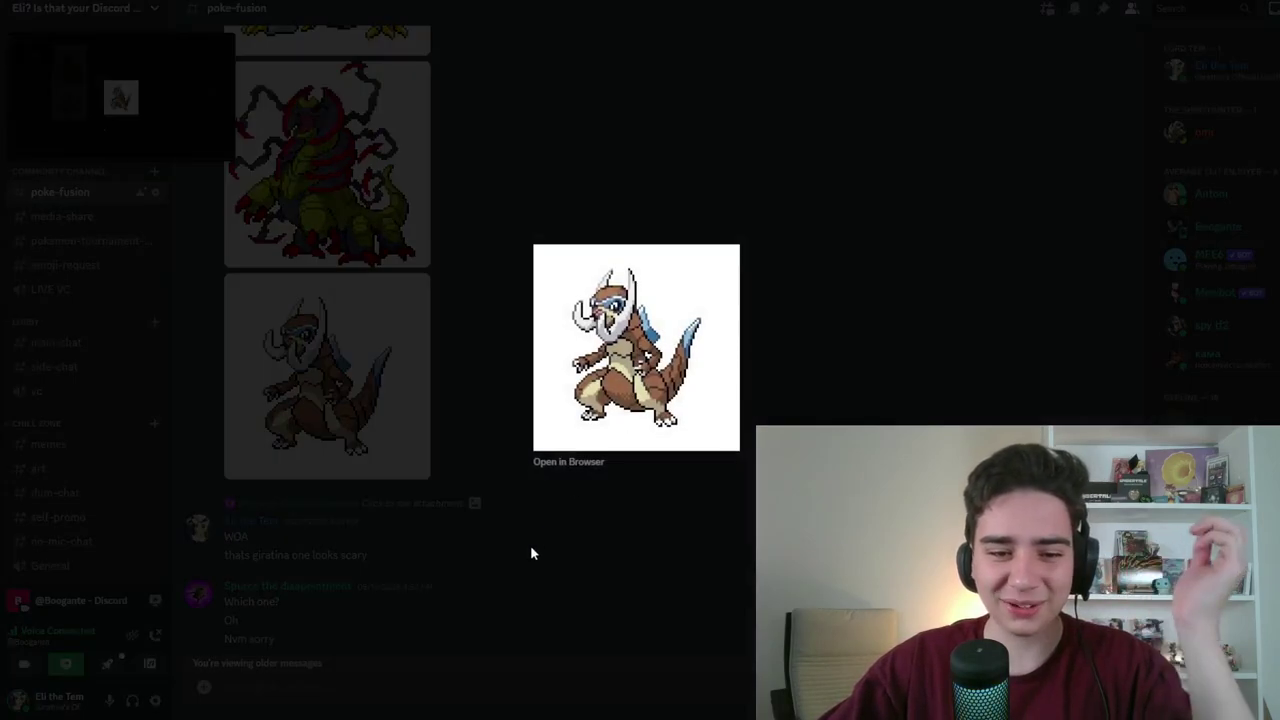
Close the brown sprite and briefly preview the green coiled May 20 fusion sprite
{"action": "key", "text": "Escape"}
{"action": "scroll", "coordinate": [460, 400], "scroll_direction": "up", "scroll_amount": 5}
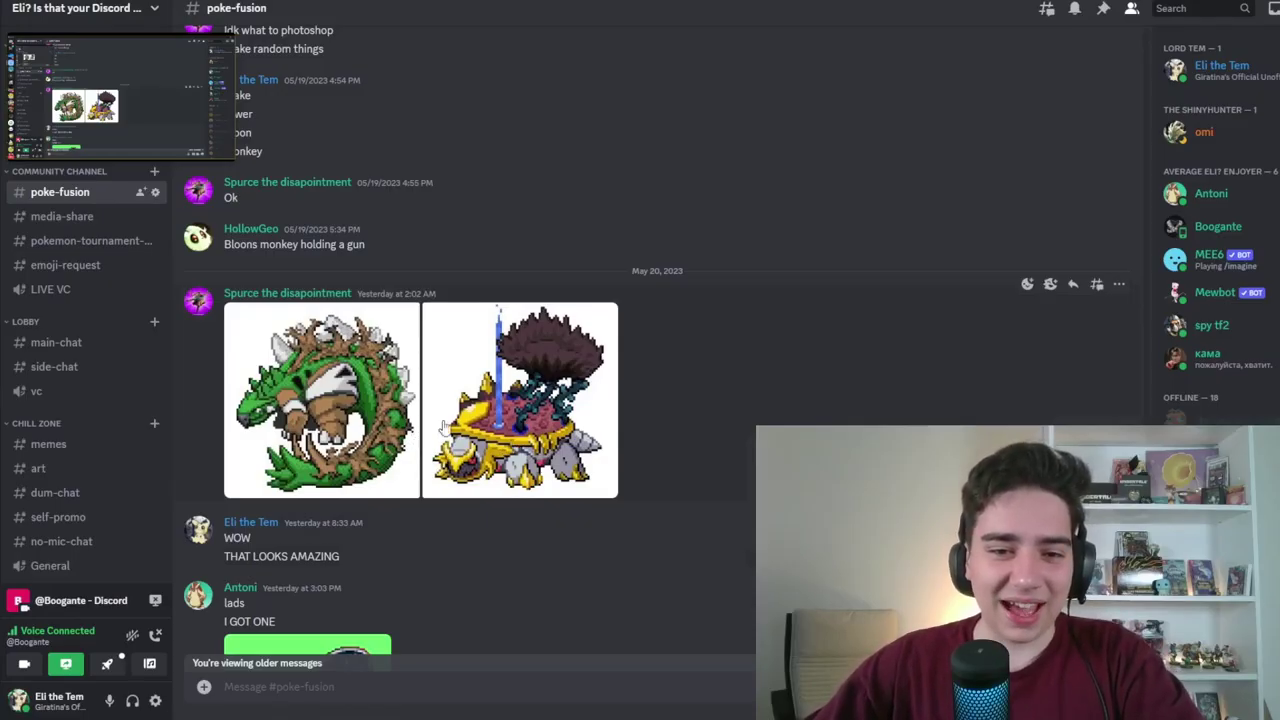
{"action": "left_click", "coordinate": [275, 395]}
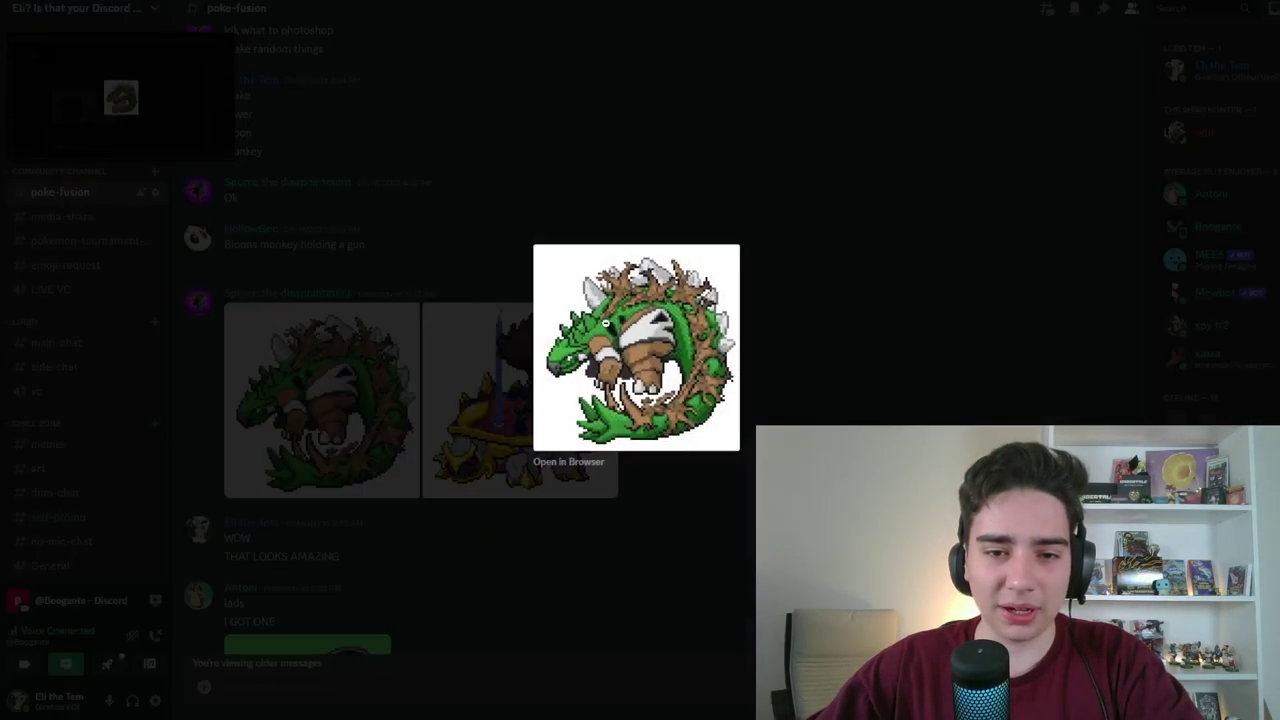
{"action": "left_click", "coordinate": [600, 484]}
{"action": "scroll", "coordinate": [541, 372], "scroll_direction": "down", "scroll_amount": 3}
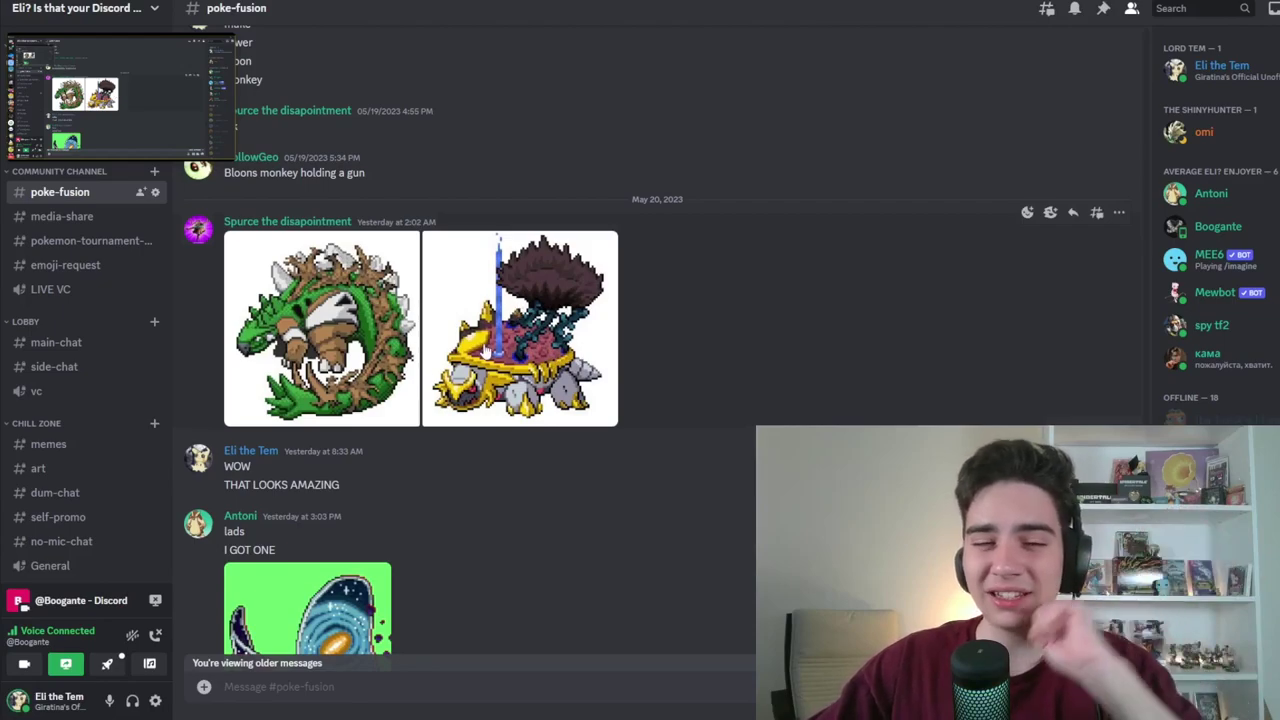
{"action": "scroll", "coordinate": [486, 350], "scroll_direction": "up", "scroll_amount": 2}
{"action": "scroll", "coordinate": [482, 392], "scroll_direction": "up", "scroll_amount": 10}
{"action": "scroll", "coordinate": [482, 392], "scroll_direction": "up", "scroll_amount": 10}
{"action": "scroll", "coordinate": [446, 331], "scroll_direction": "up", "scroll_amount": 5}
{"action": "mouse_move", "coordinate": [479, 335]}
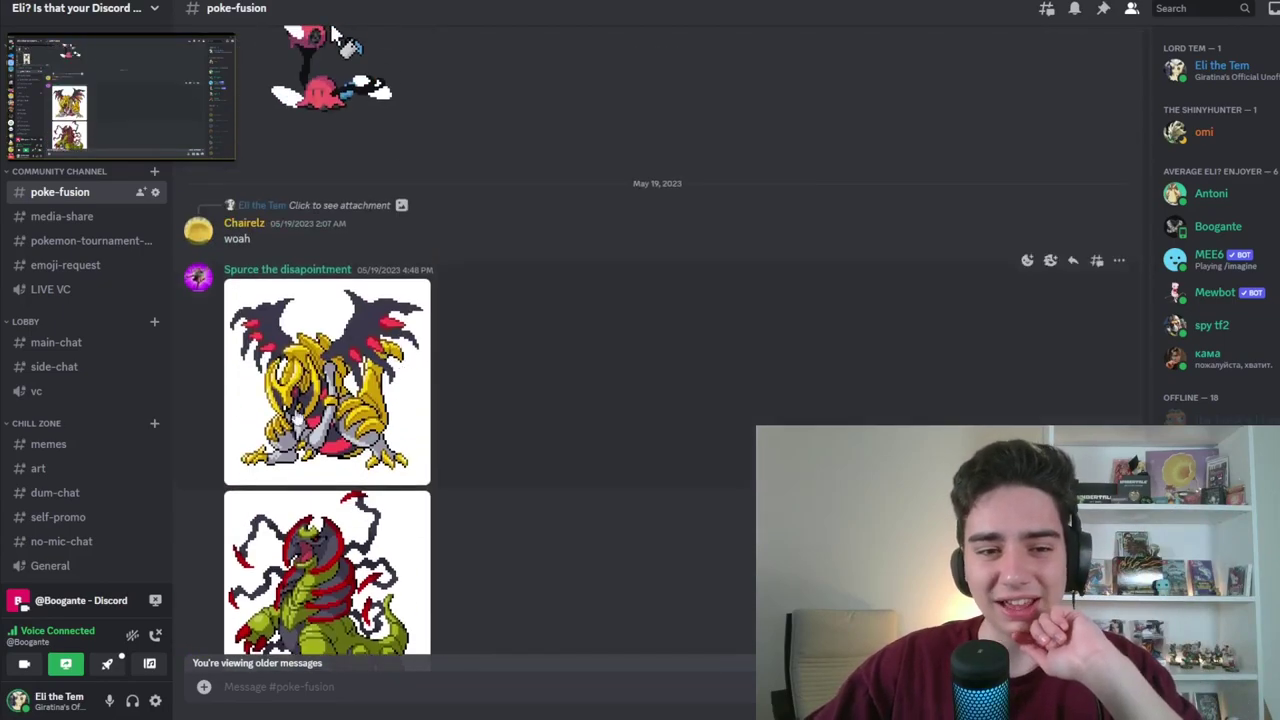
{"action": "scroll", "coordinate": [332, 28], "scroll_direction": "down", "scroll_amount": 1}
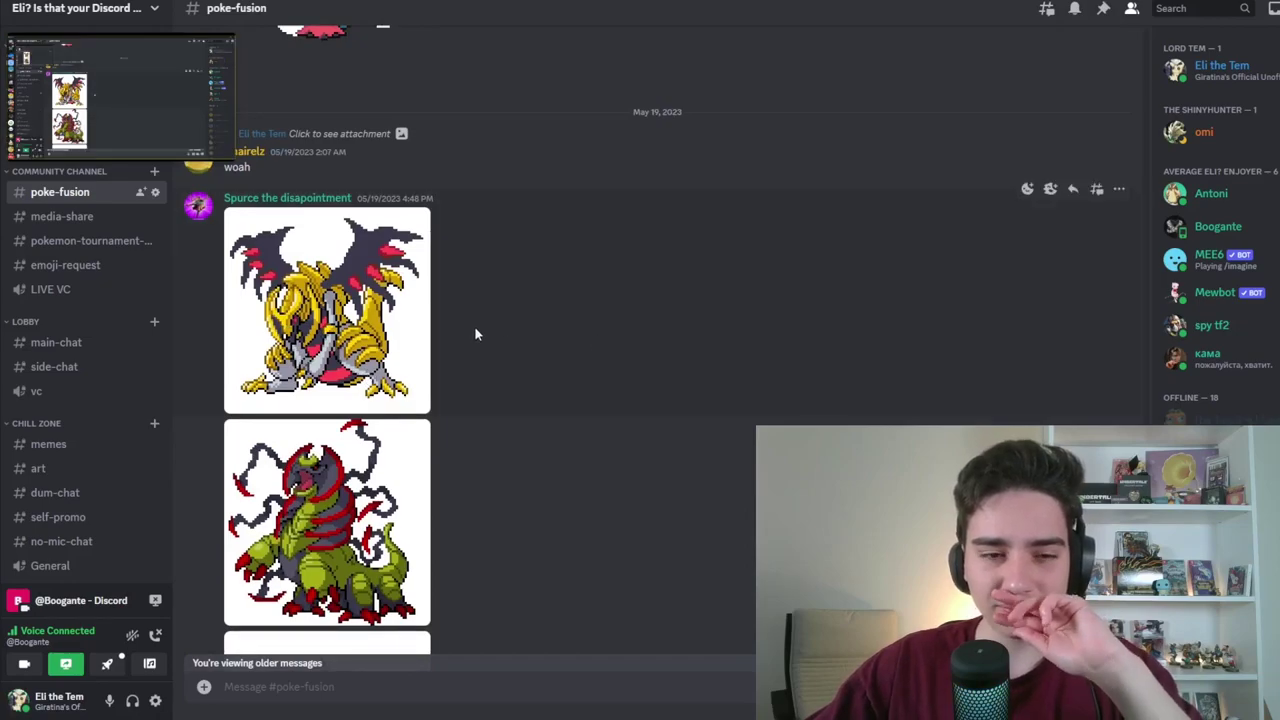
{"action": "scroll", "coordinate": [471, 332], "scroll_direction": "down", "scroll_amount": 3}
{"action": "scroll", "coordinate": [471, 332], "scroll_direction": "down", "scroll_amount": 8}
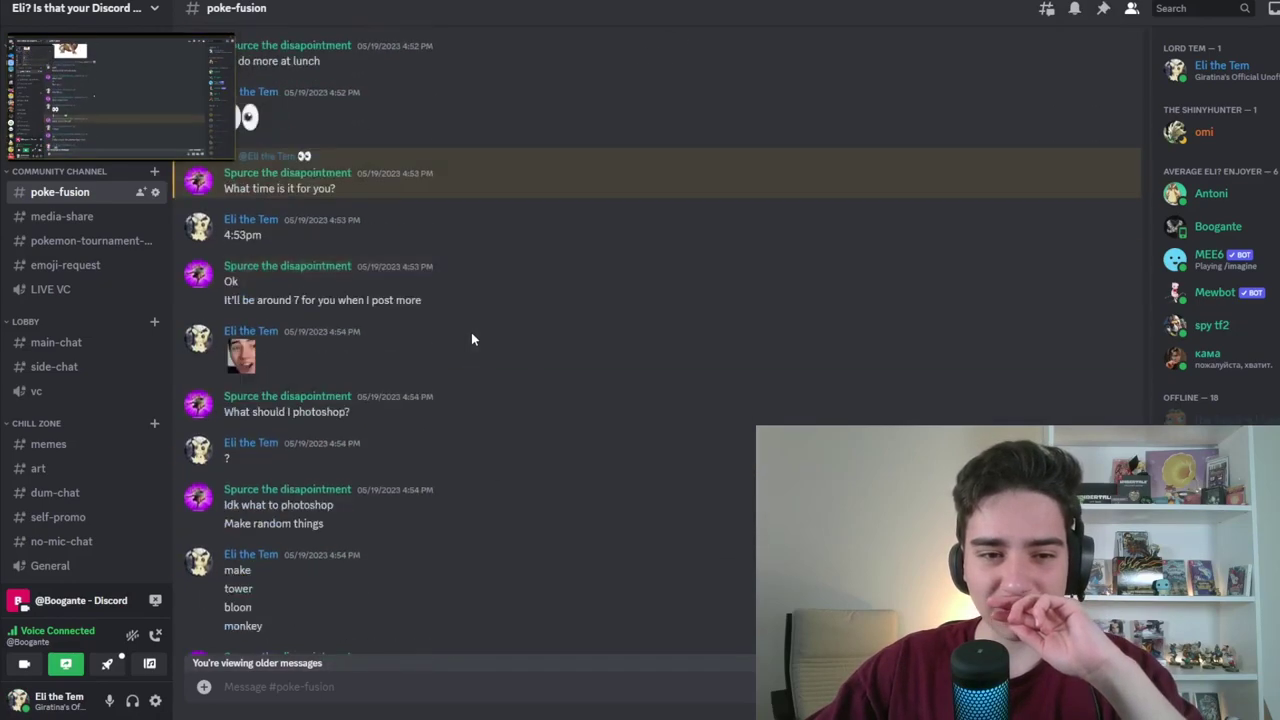
{"action": "scroll", "coordinate": [471, 332], "scroll_direction": "down", "scroll_amount": 8}
{"action": "scroll", "coordinate": [471, 338], "scroll_direction": "down", "scroll_amount": 3}
{"action": "scroll", "coordinate": [471, 338], "scroll_direction": "down", "scroll_amount": 1}
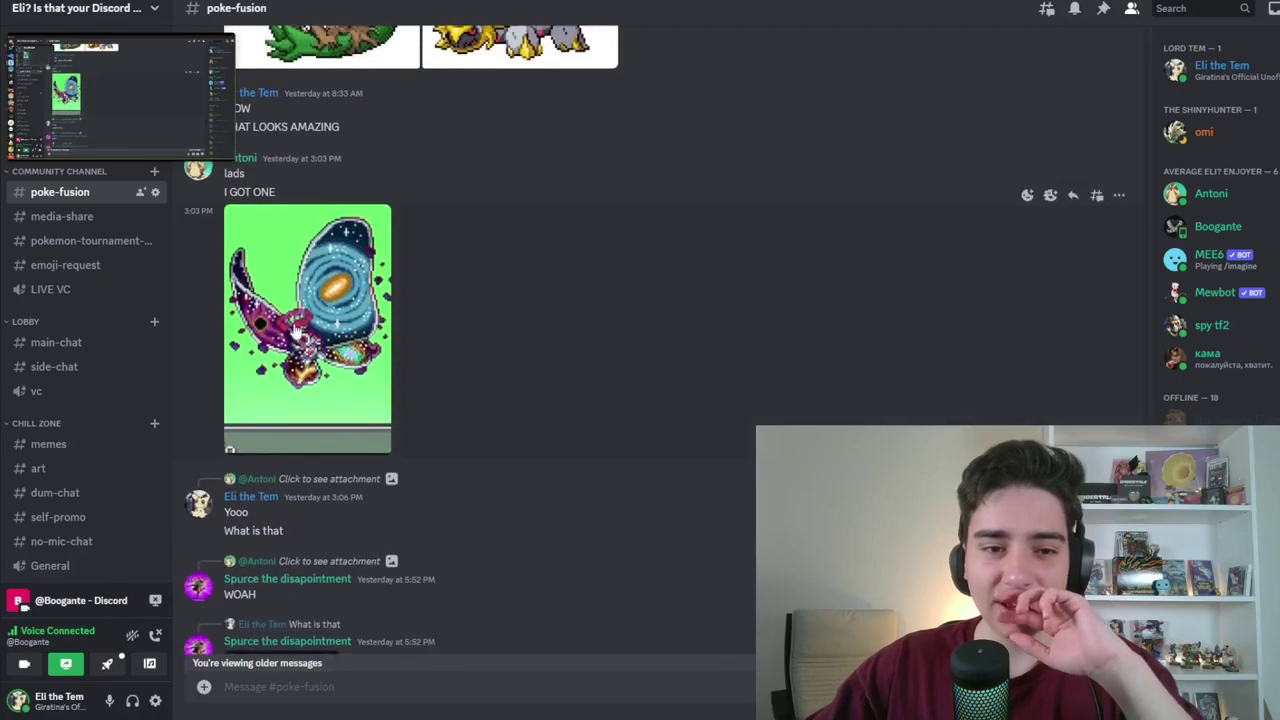
Repeatedly enlarge and close the I GOT ONE galaxy-winged fusion image
{"action": "left_click", "coordinate": [295, 330]}
{"action": "left_click", "coordinate": [686, 562]}
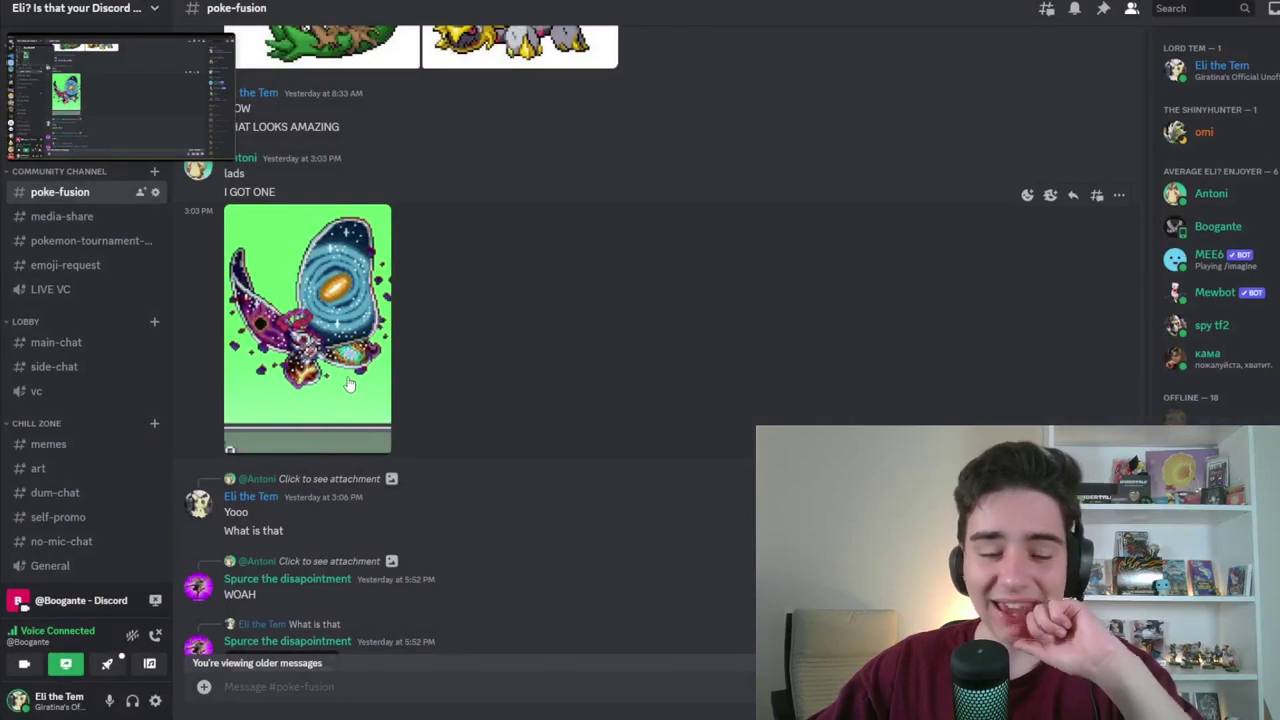
{"action": "left_click", "coordinate": [349, 385]}
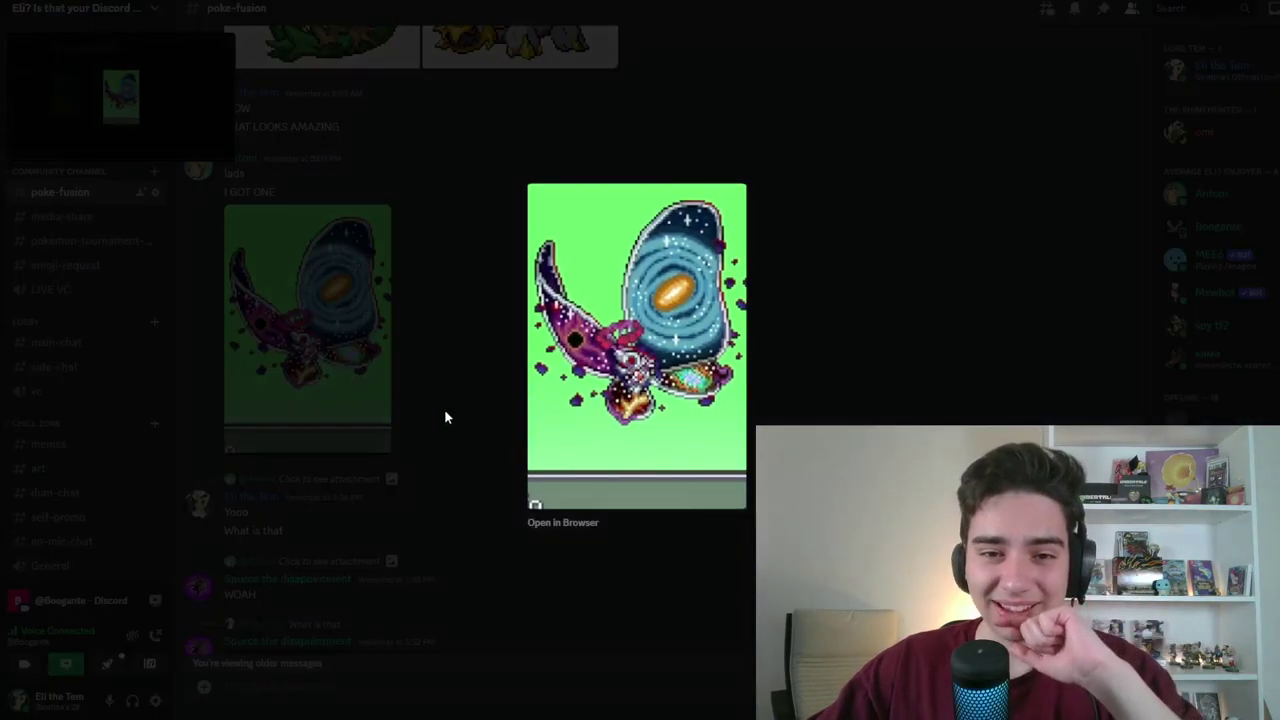
{"action": "left_click", "coordinate": [435, 414]}
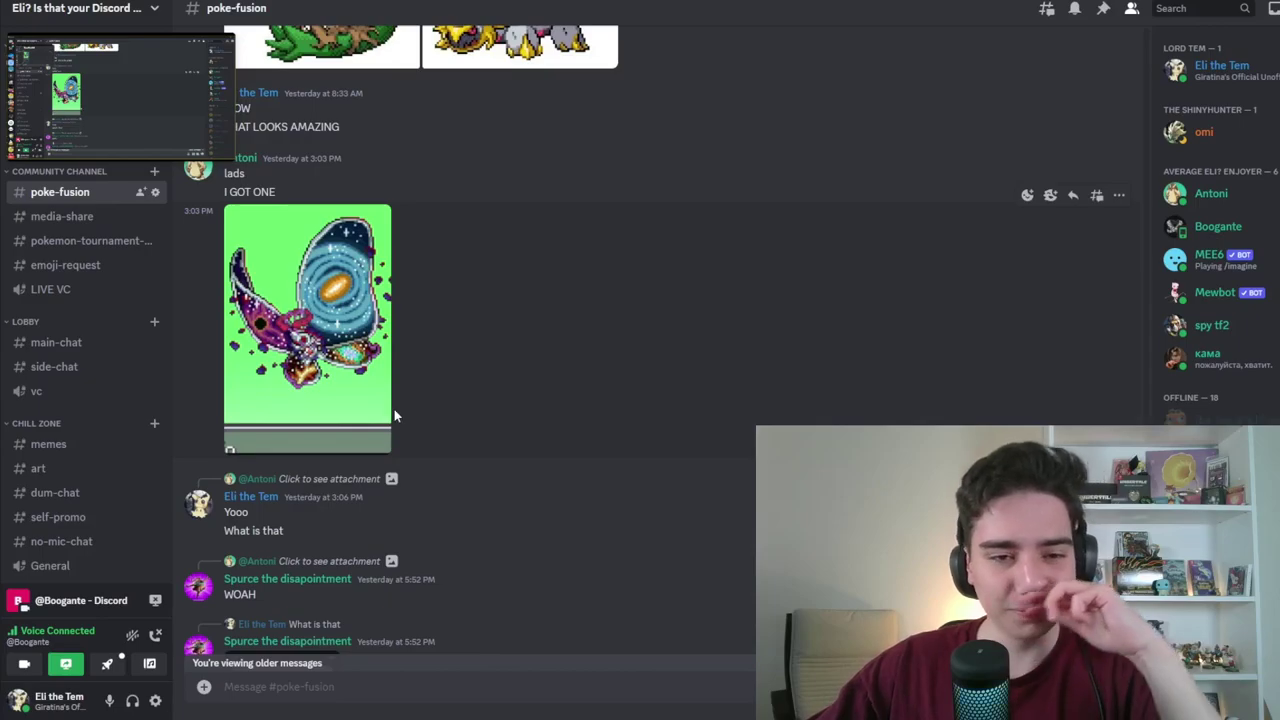
{"action": "left_click", "coordinate": [389, 411]}
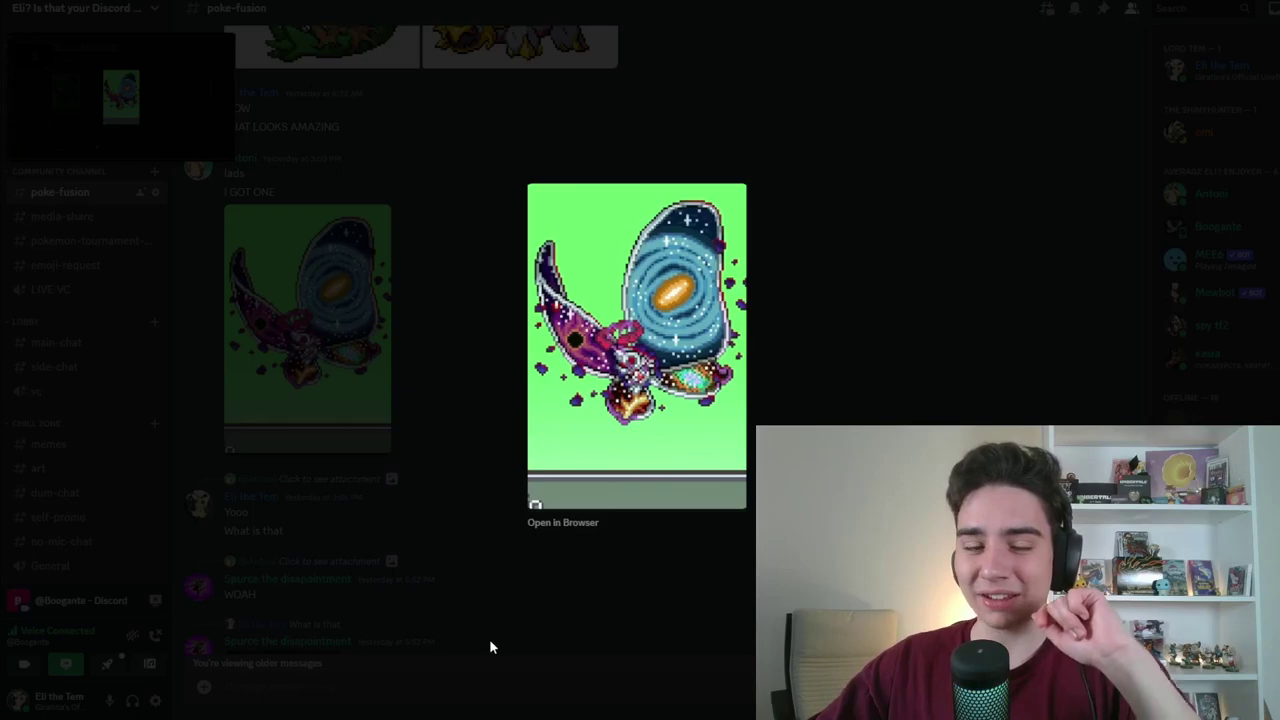
{"action": "left_click", "coordinate": [489, 647]}
{"action": "left_click", "coordinate": [291, 362]}
{"action": "left_click", "coordinate": [300, 318]}
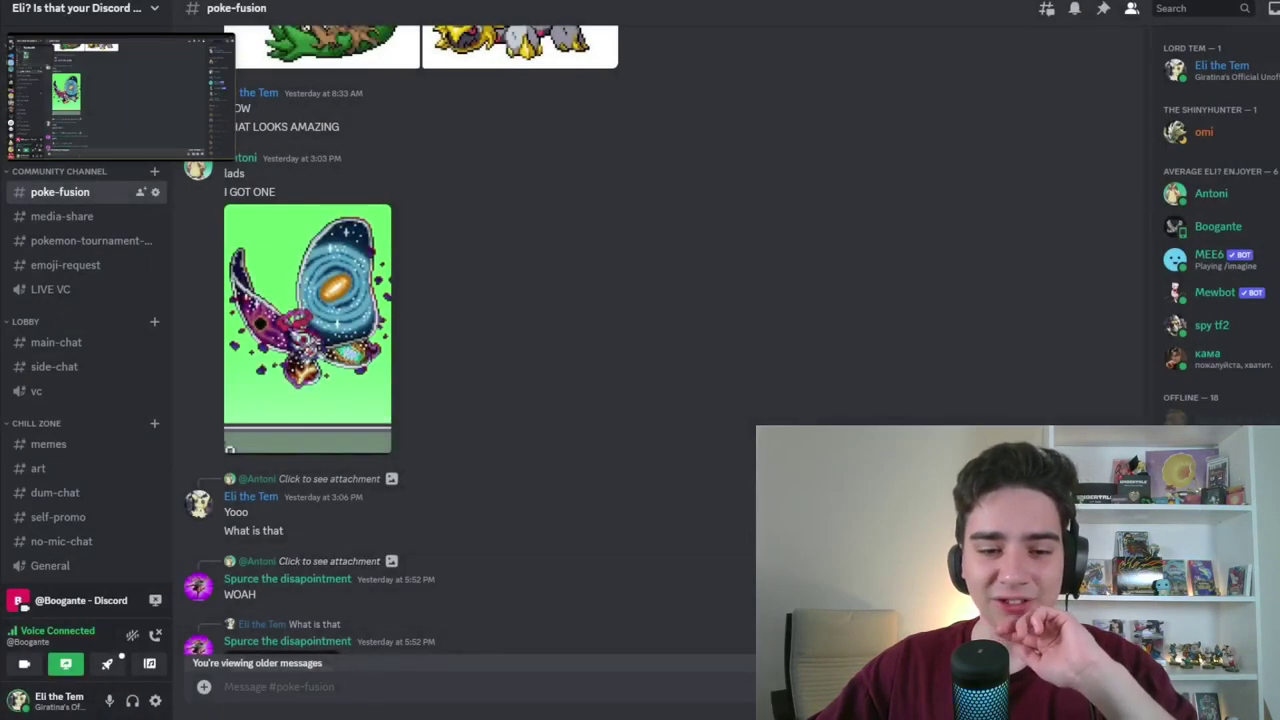
{"action": "scroll", "coordinate": [338, 476], "scroll_direction": "down", "scroll_amount": 5}
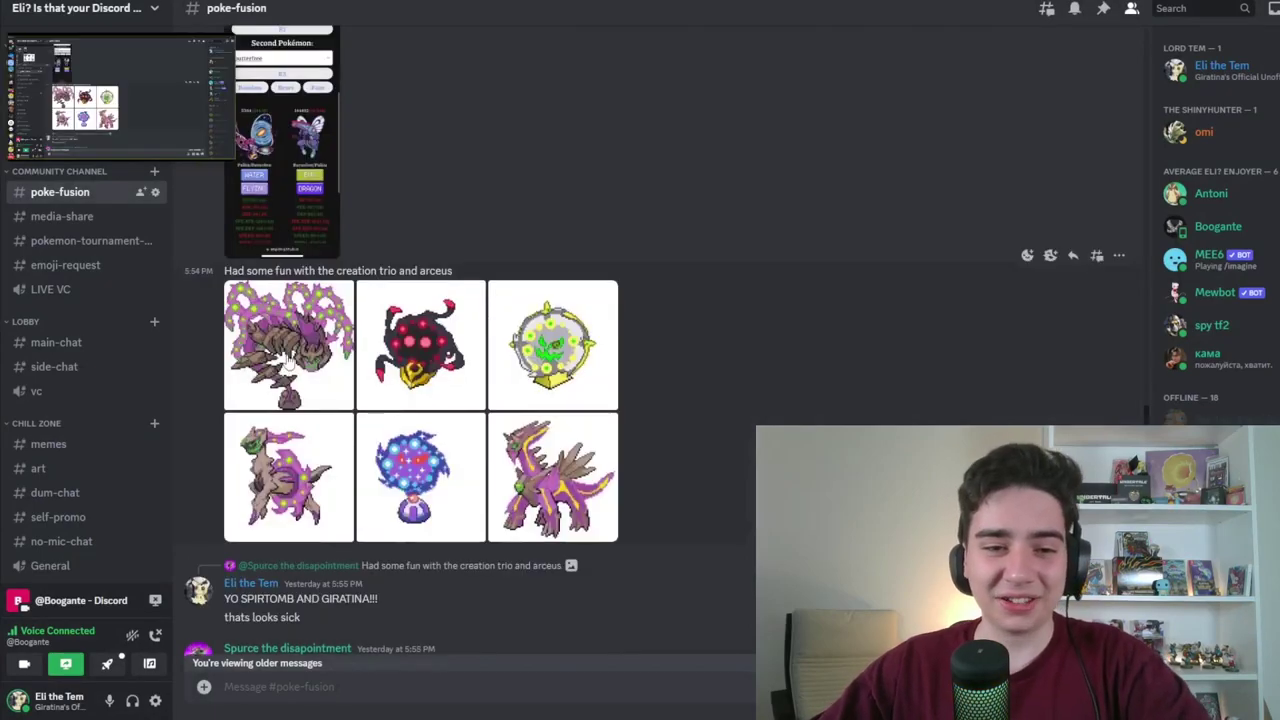
{"action": "left_click", "coordinate": [324, 350]}
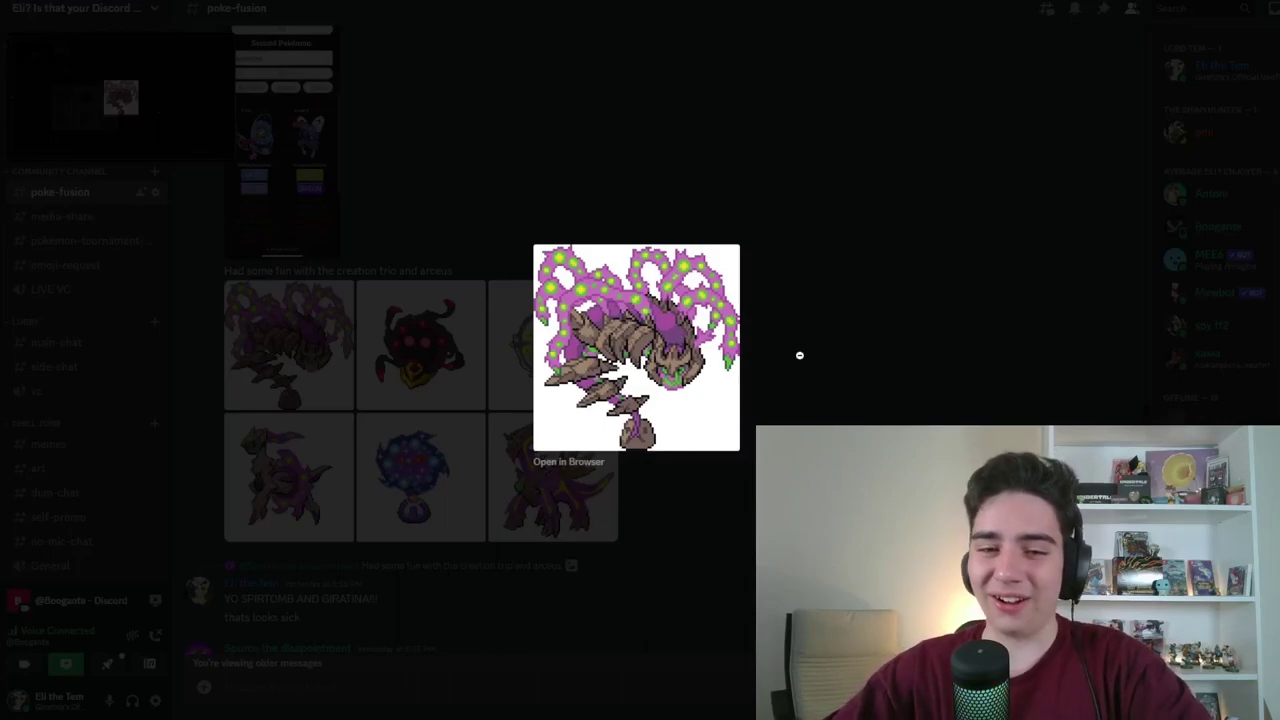
{"action": "left_click", "coordinate": [819, 388]}
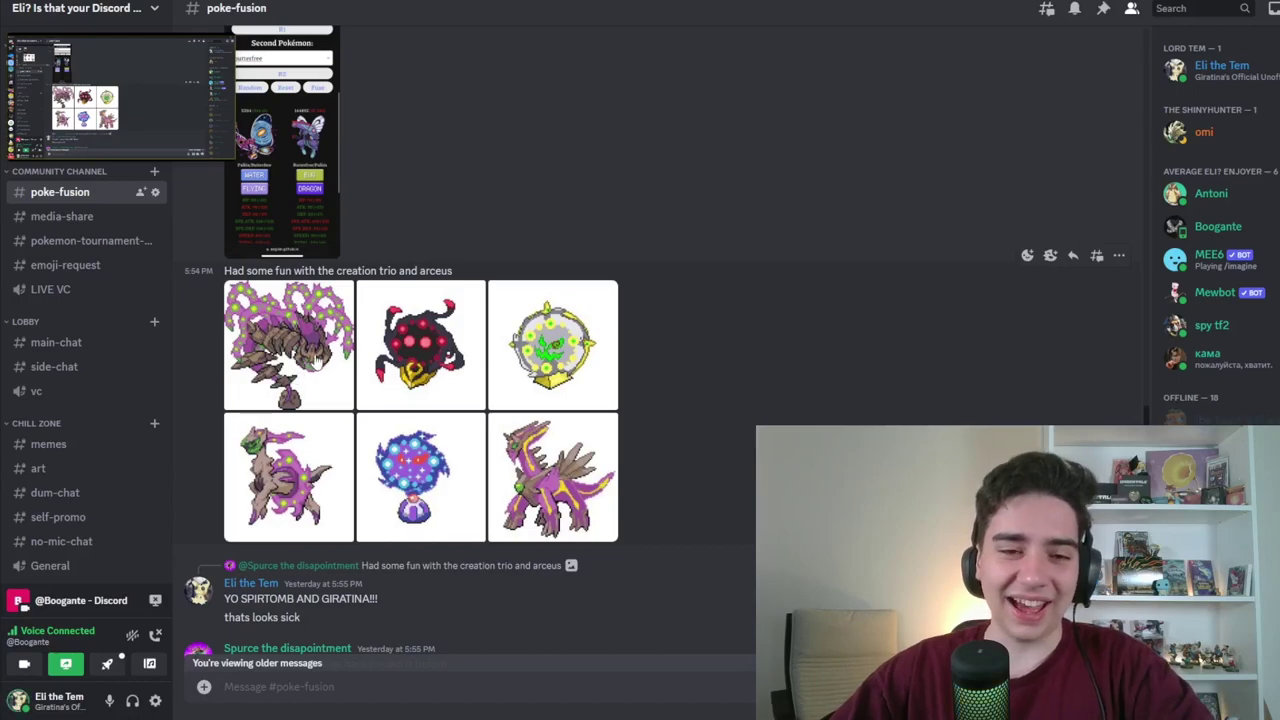
{"action": "left_click", "coordinate": [315, 365]}
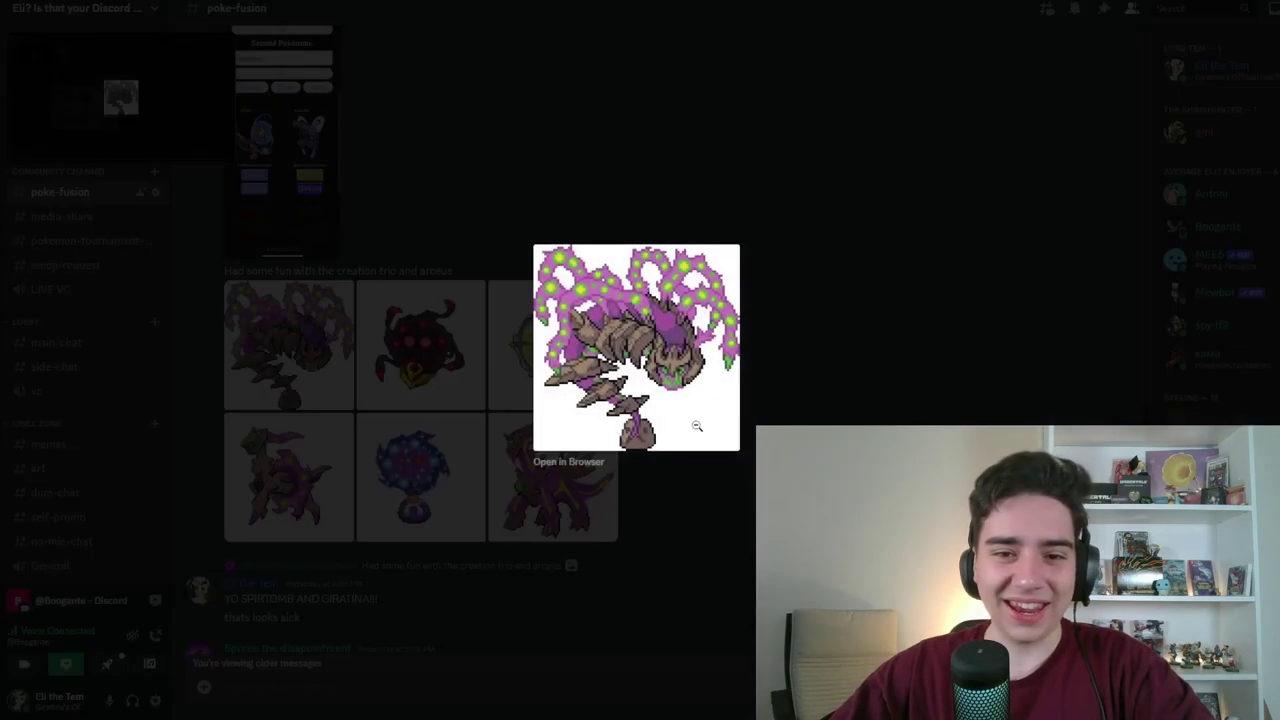
{"action": "left_click", "coordinate": [626, 567]}
{"action": "left_click", "coordinate": [446, 396]}
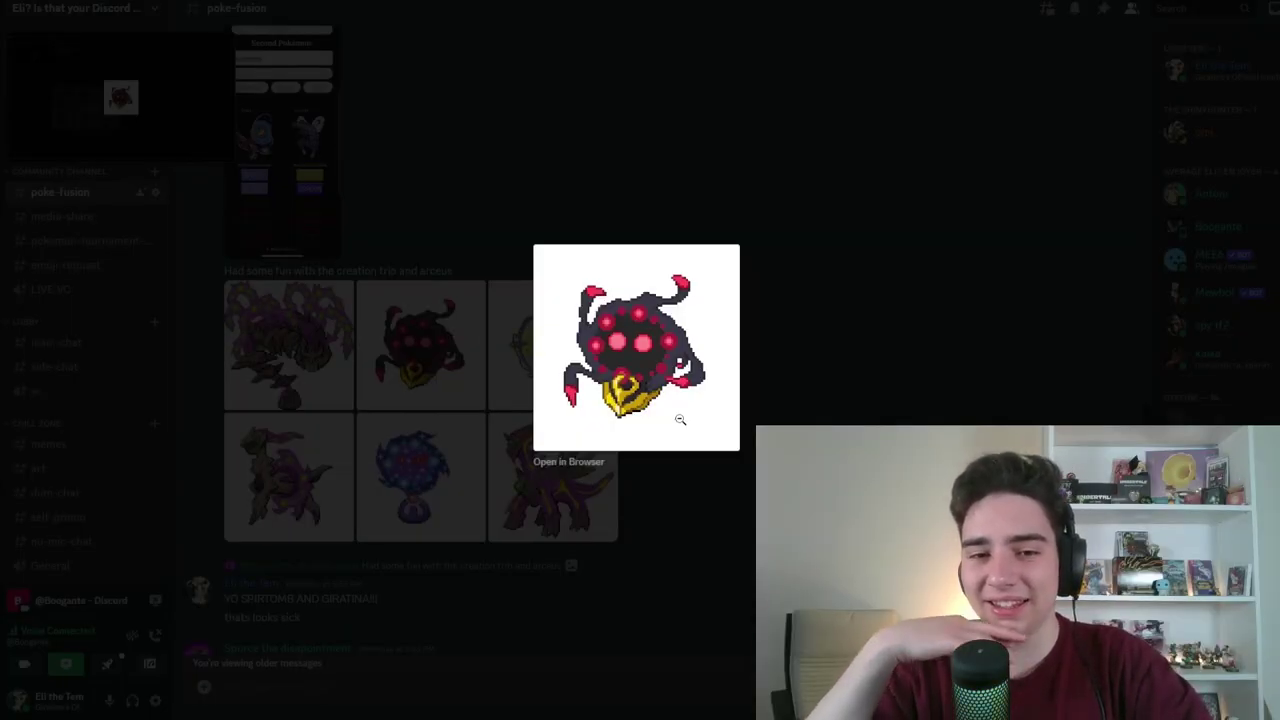
{"action": "left_click", "coordinate": [534, 486]}
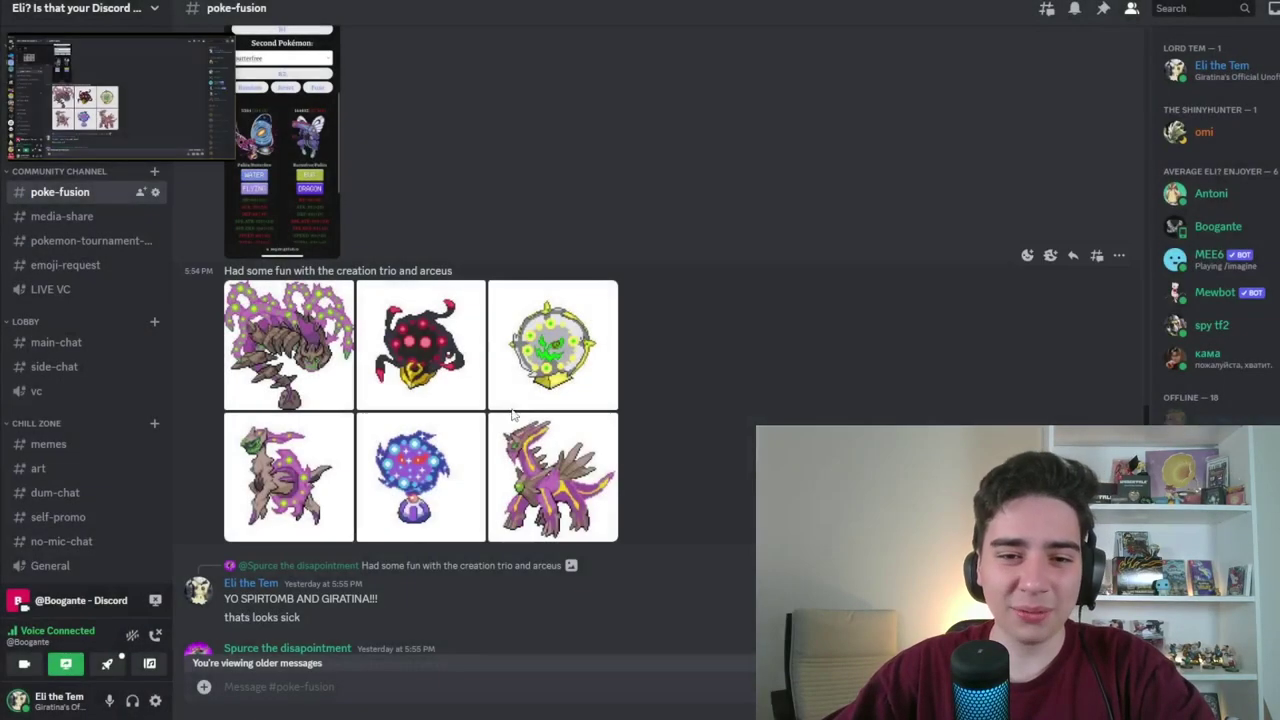
{"action": "left_click", "coordinate": [533, 366]}
{"action": "left_click", "coordinate": [499, 546]}
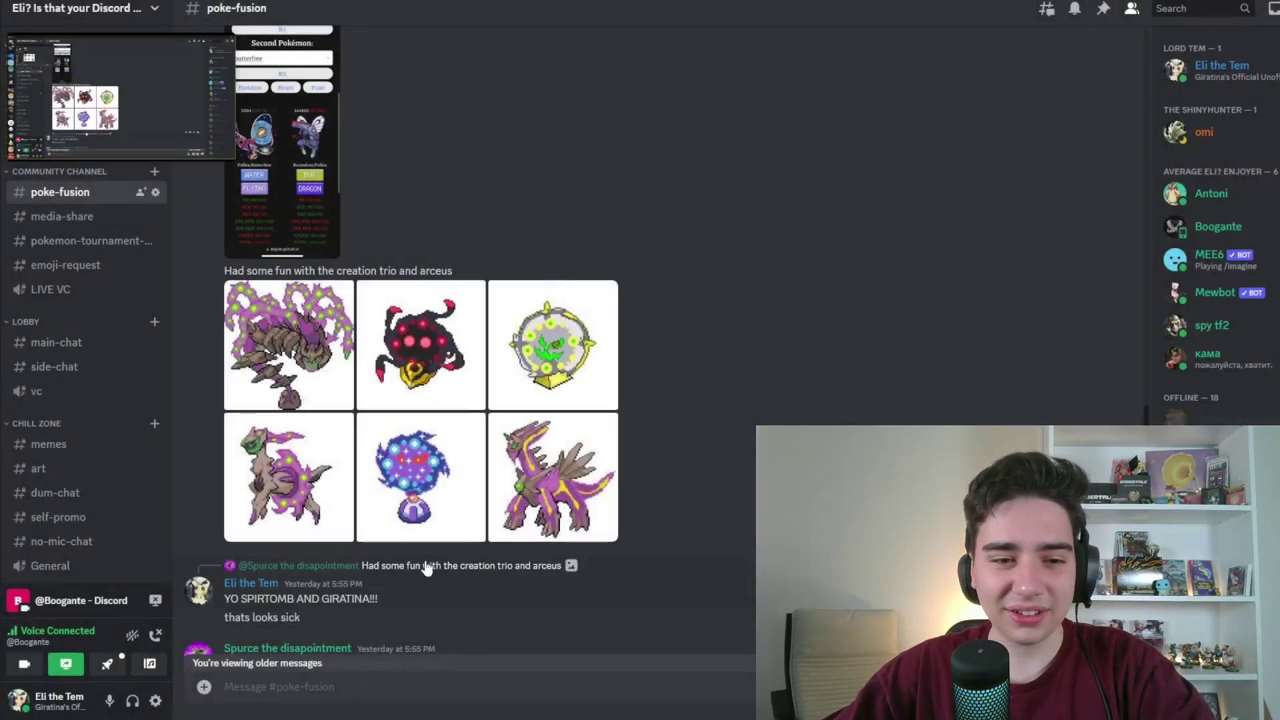
{"action": "left_click", "coordinate": [428, 380]}
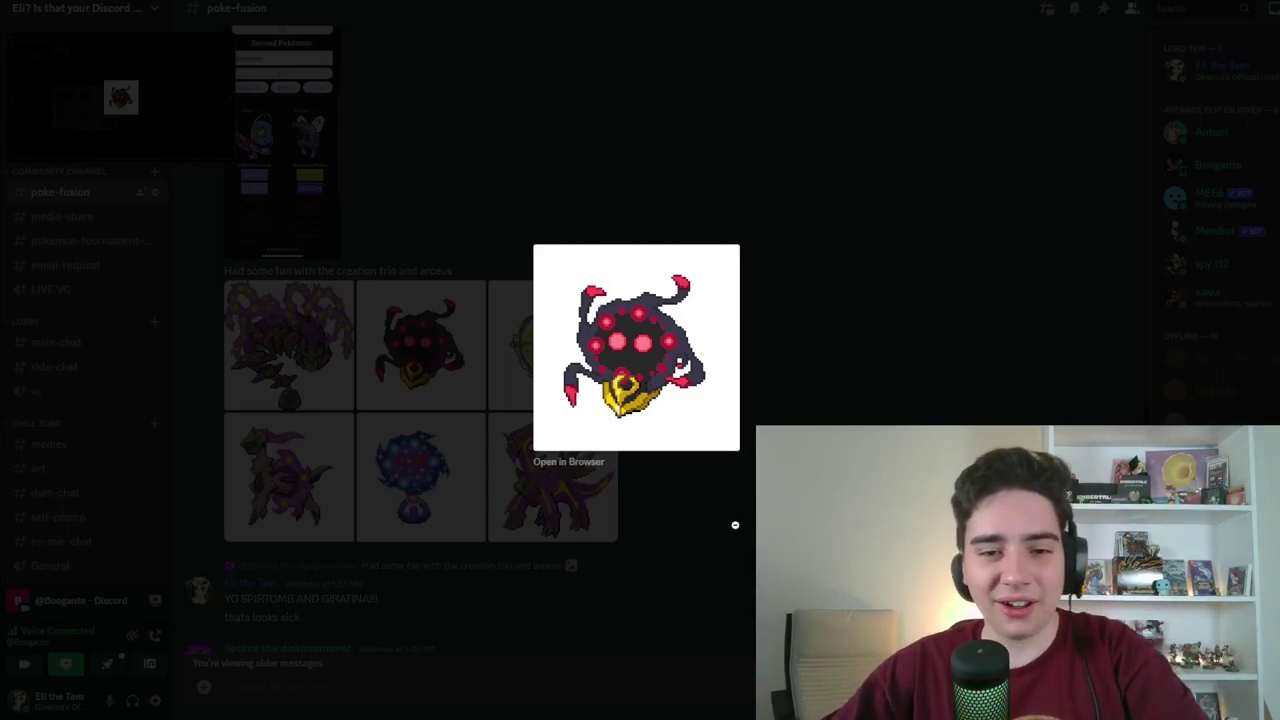
{"action": "left_click", "coordinate": [724, 523]}
{"action": "left_click", "coordinate": [426, 485]}
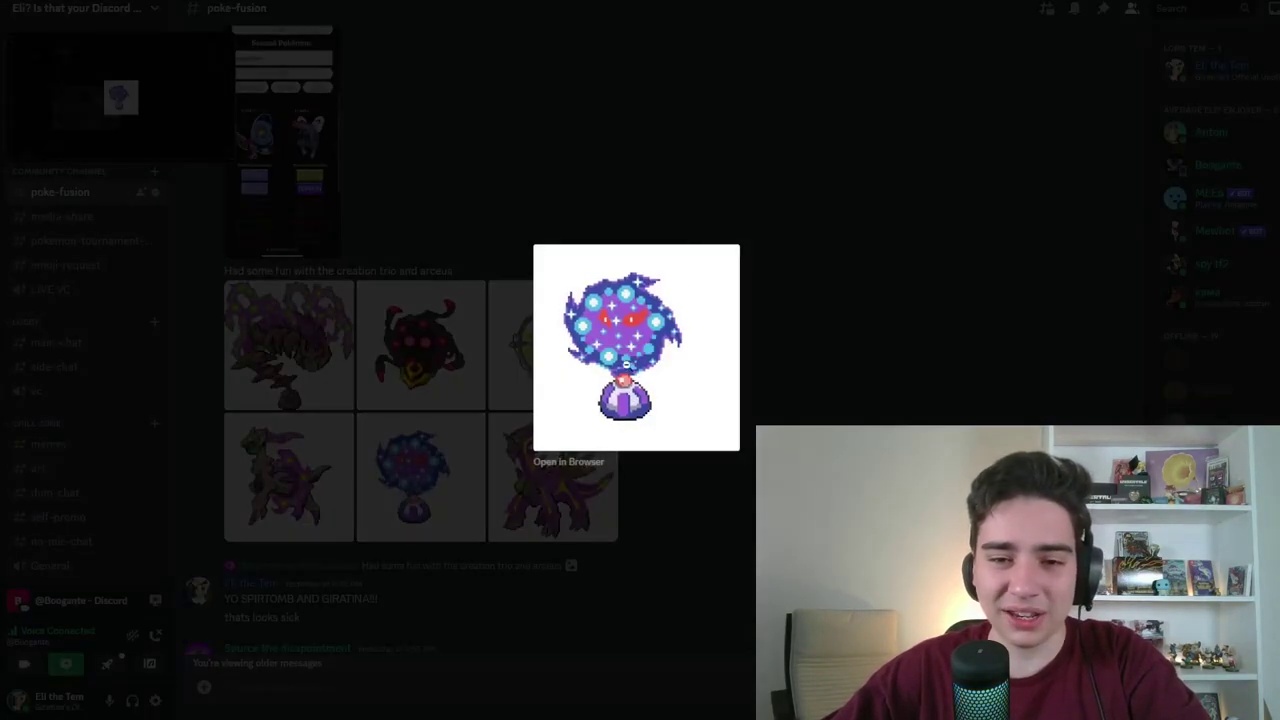
{"action": "key", "text": "Left"}
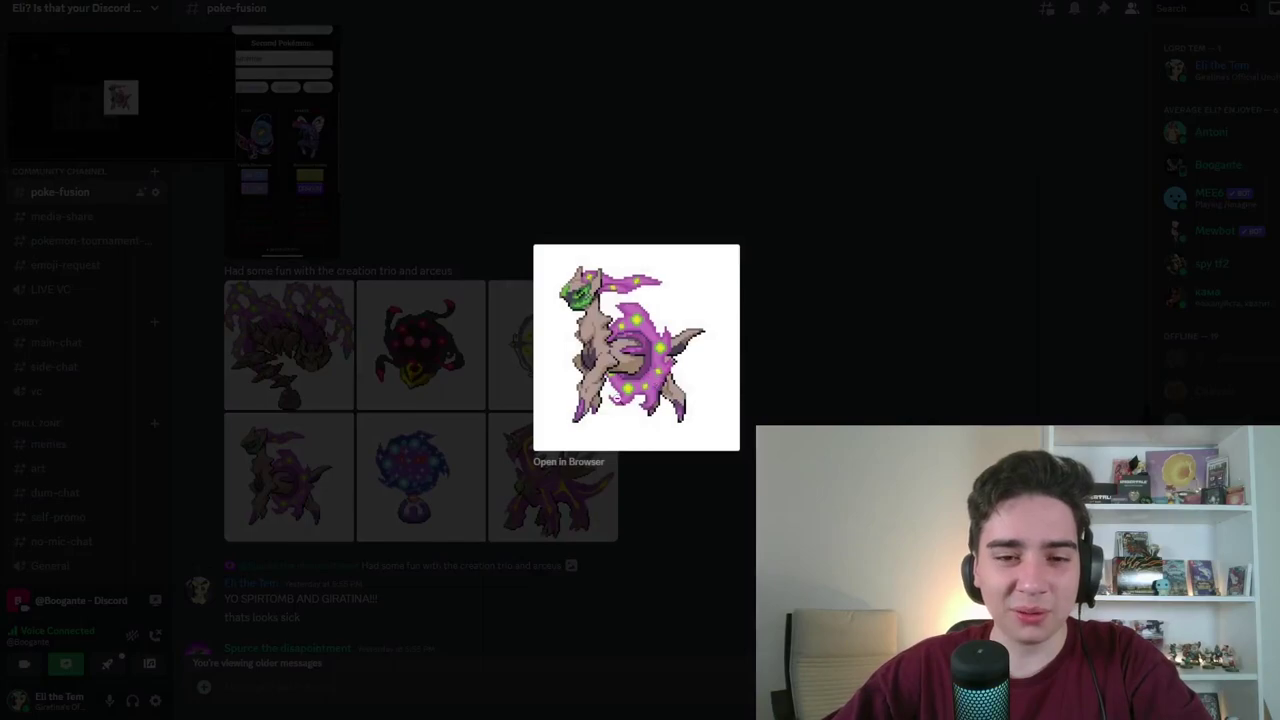
{"action": "left_click", "coordinate": [452, 565]}
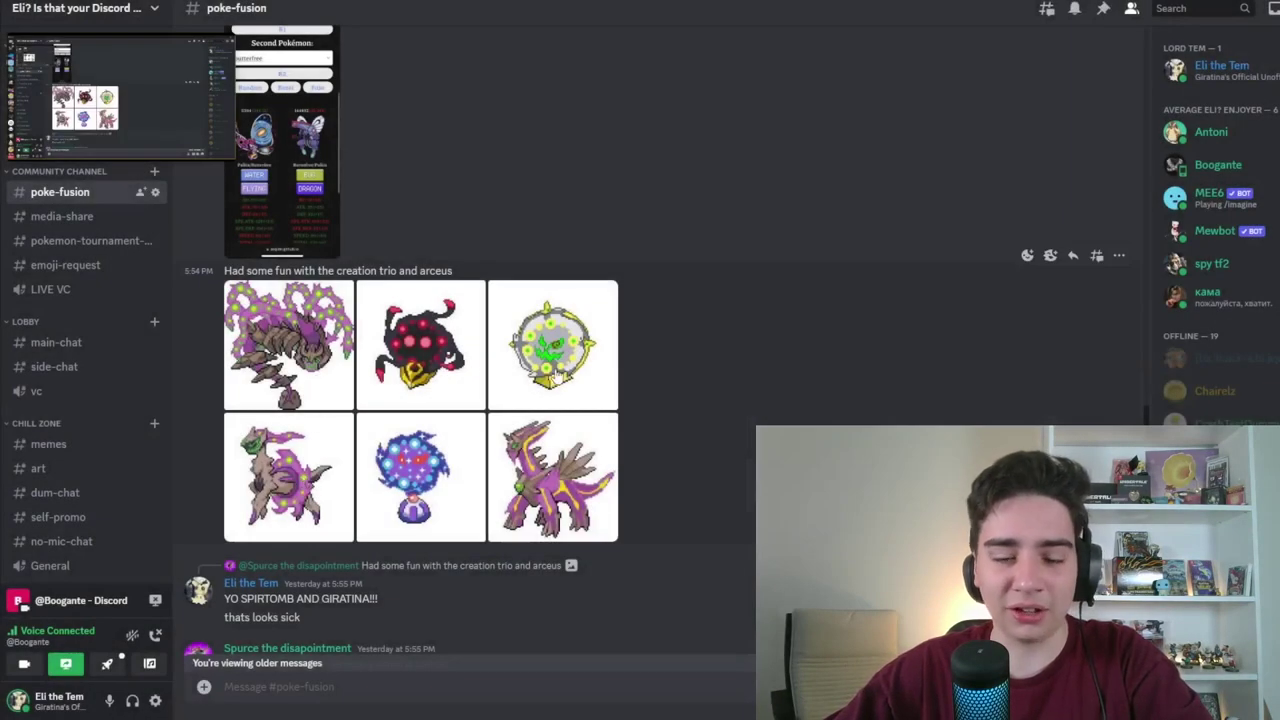
{"action": "scroll", "coordinate": [562, 506], "scroll_direction": "down", "scroll_amount": 4}
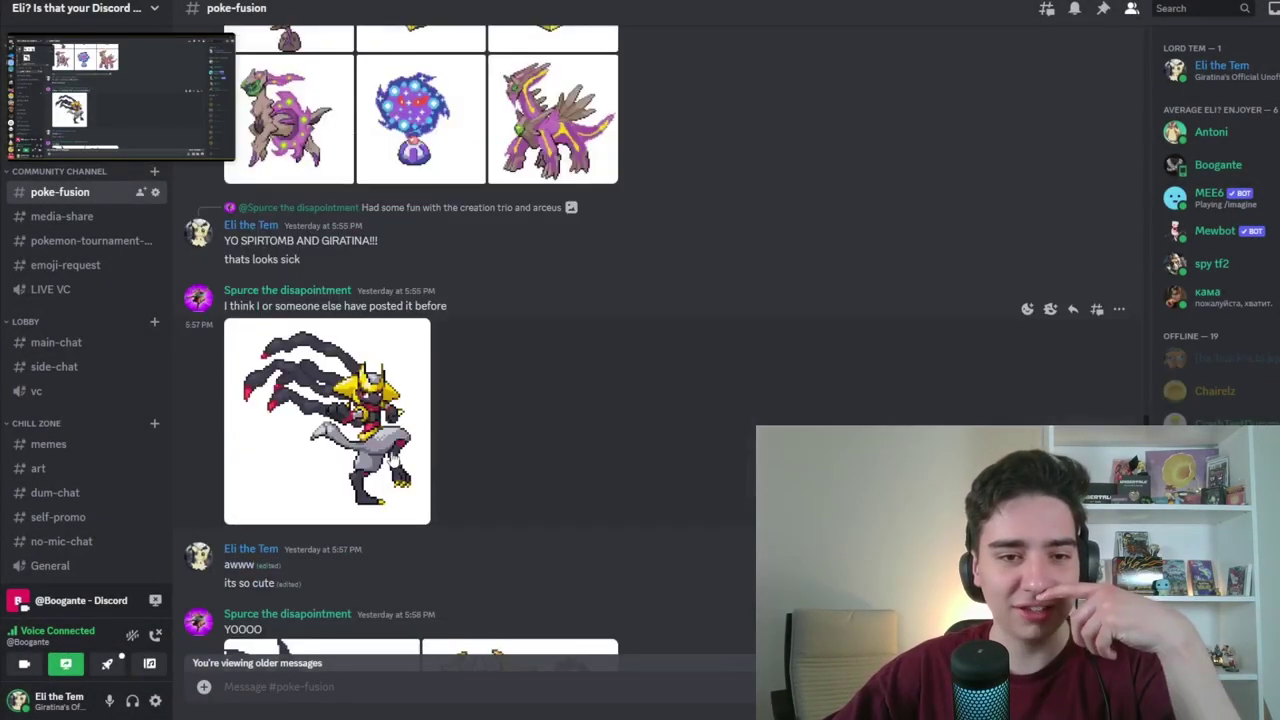
Preview the Giratina fusion images in turn, then enlarge the left coffin tile
{"action": "left_click", "coordinate": [380, 458]}
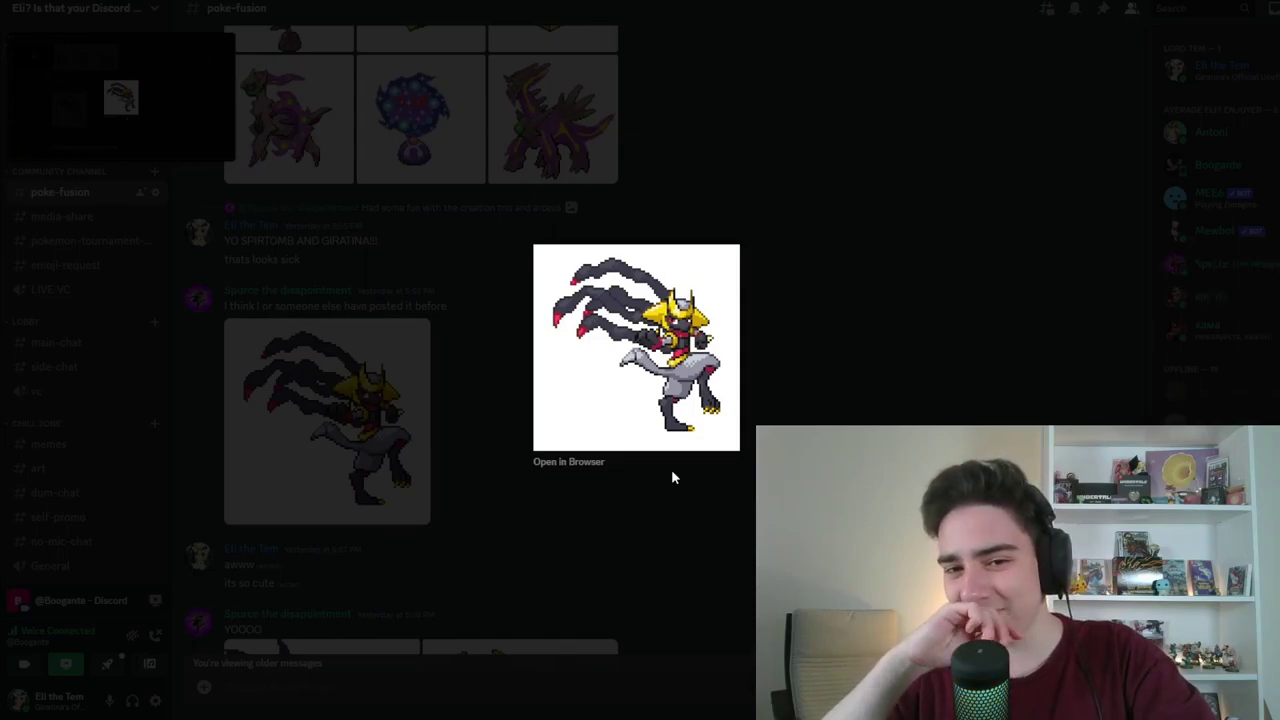
{"action": "left_click", "coordinate": [671, 472]}
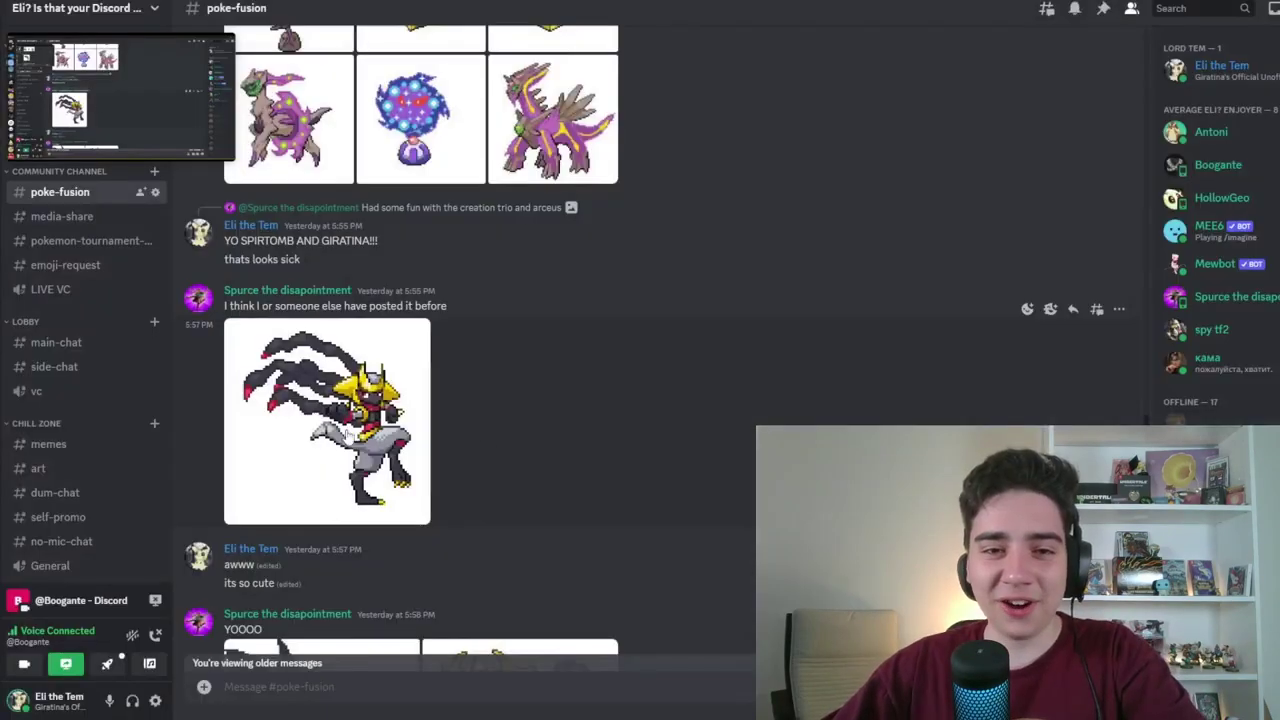
{"action": "scroll", "coordinate": [480, 410], "scroll_direction": "up", "scroll_amount": 2}
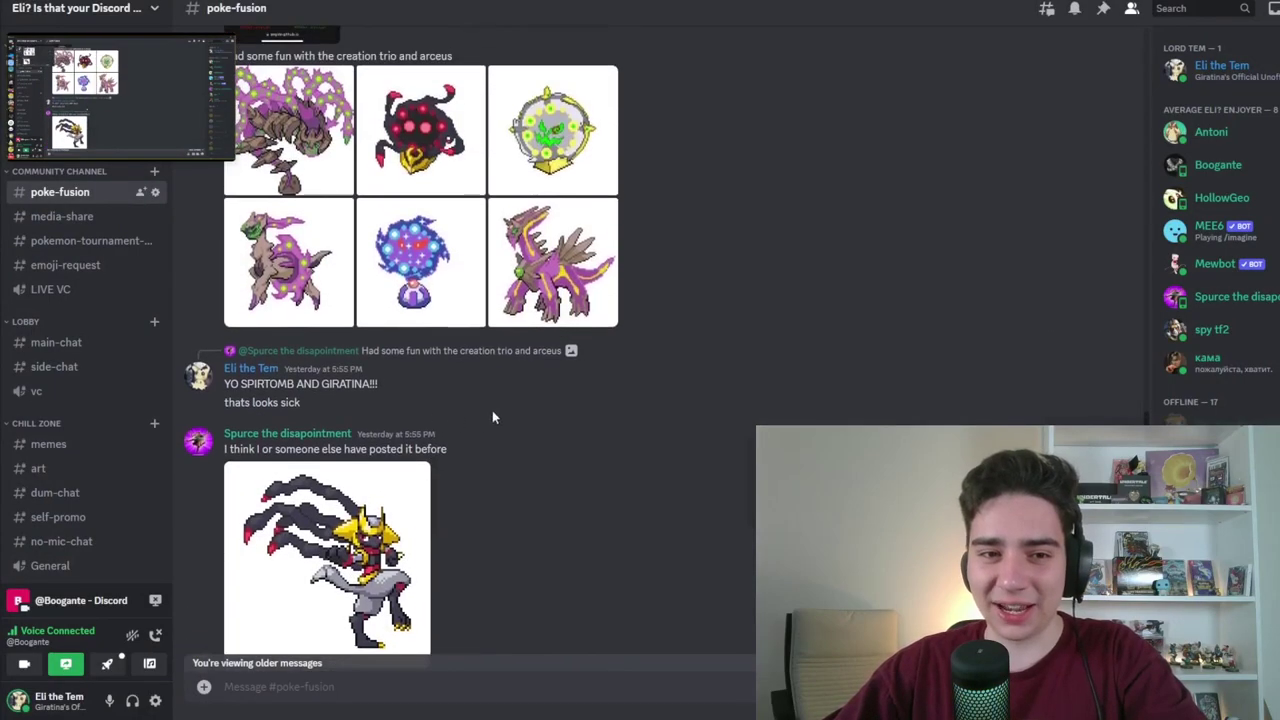
{"action": "scroll", "coordinate": [492, 410], "scroll_direction": "down", "scroll_amount": 6}
{"action": "left_click", "coordinate": [330, 310]}
{"action": "left_click", "coordinate": [642, 469]}
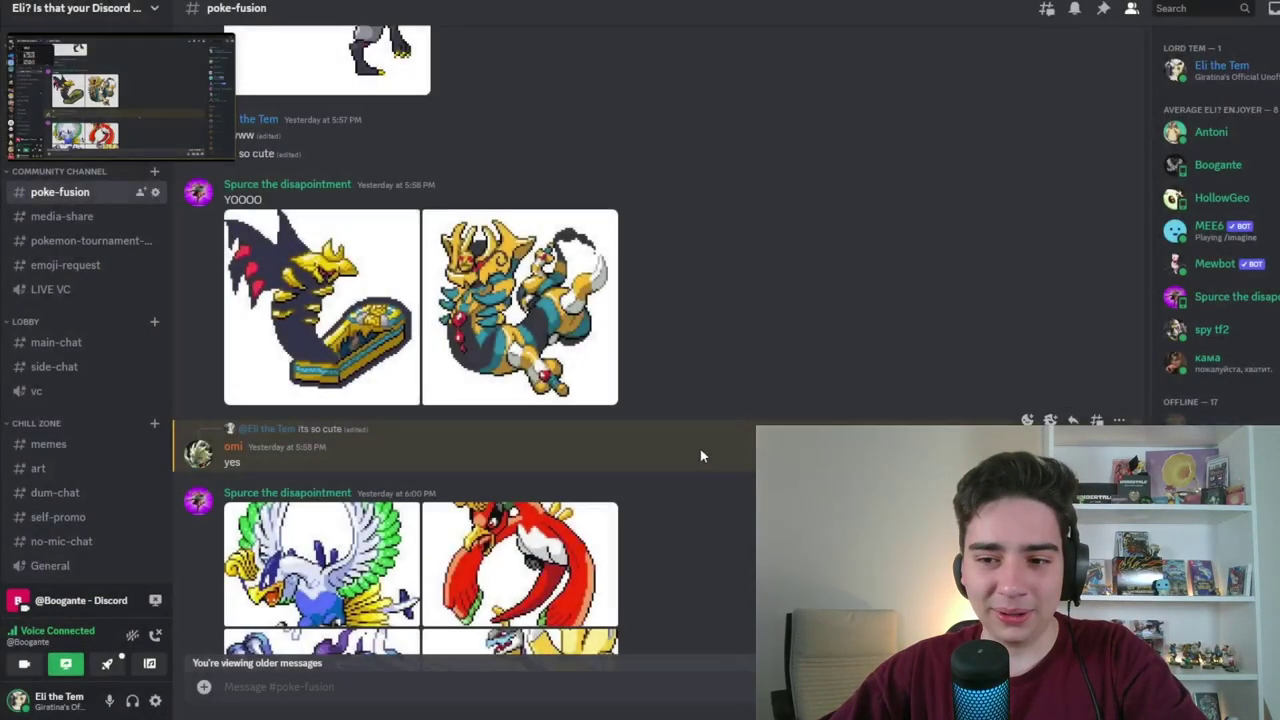
{"action": "scroll", "coordinate": [642, 469], "scroll_direction": "up", "scroll_amount": 1}
{"action": "left_click", "coordinate": [605, 455]}
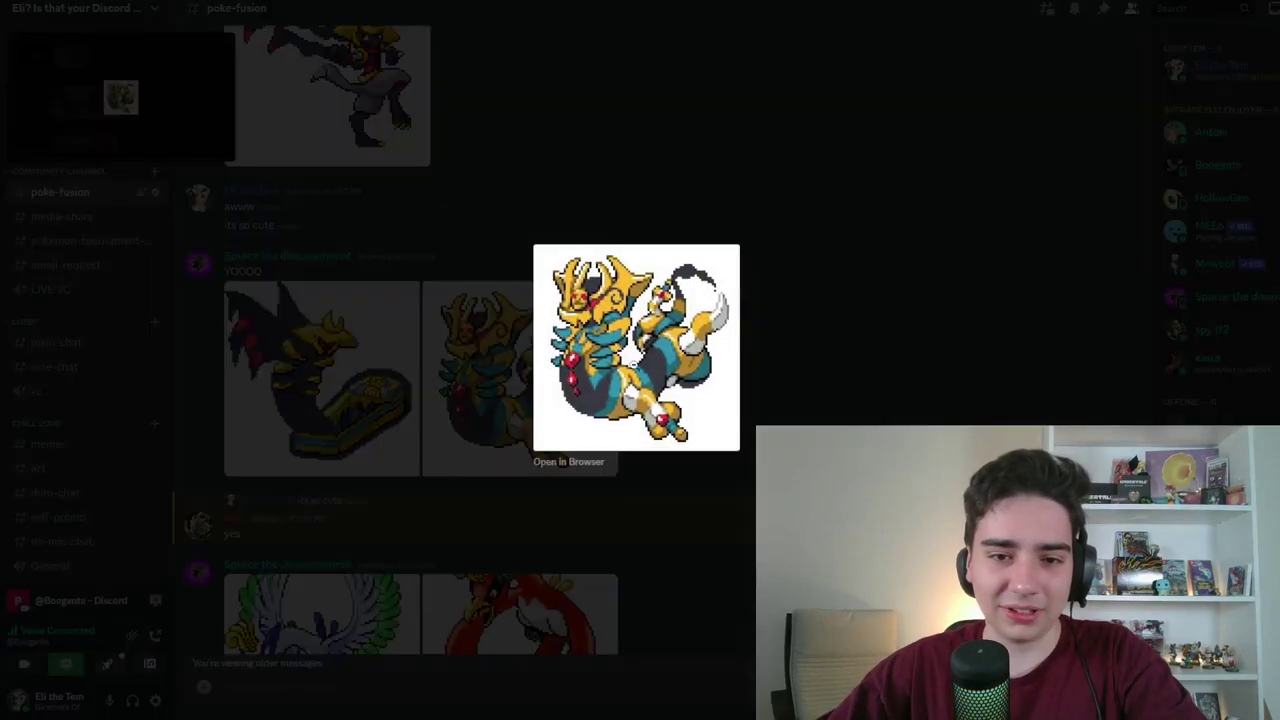
{"action": "left_click", "coordinate": [692, 525]}
{"action": "left_click", "coordinate": [305, 357]}
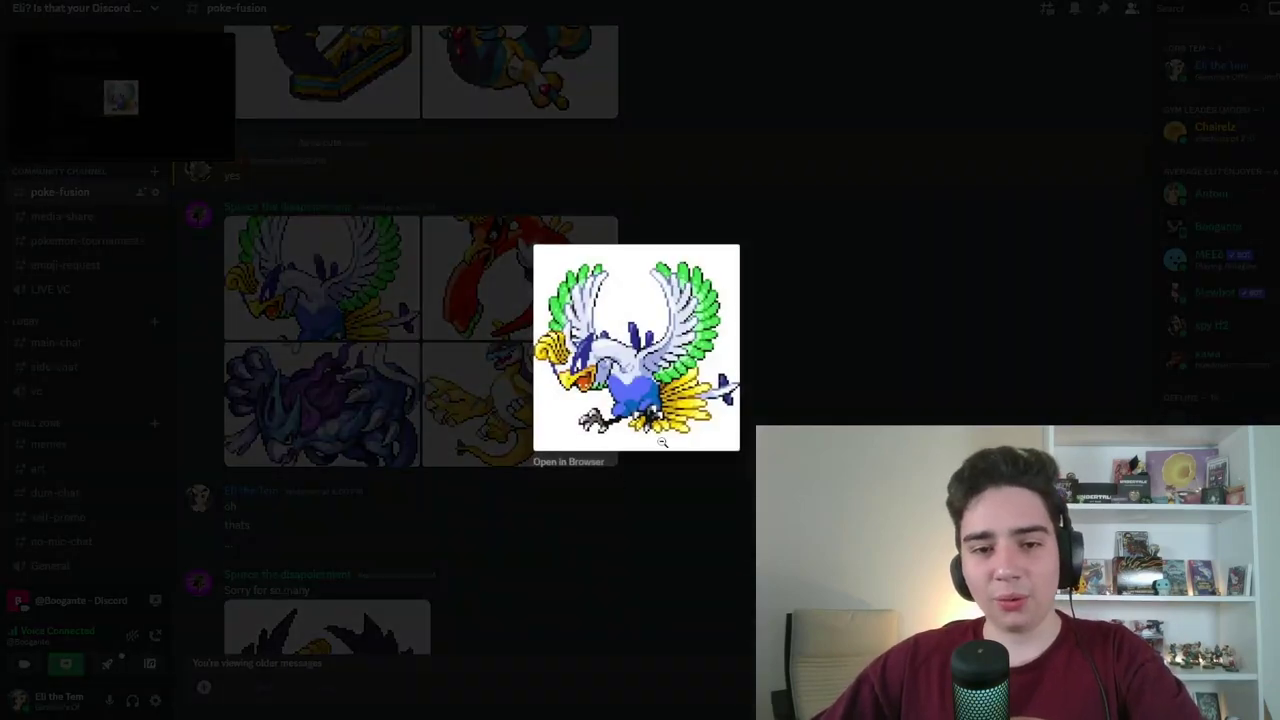
Browse the yellow and red Ho-Oh fusion previews in the grid, then close the viewer
{"action": "left_click", "coordinate": [705, 507]}
{"action": "scroll", "coordinate": [563, 390], "scroll_direction": "up", "scroll_amount": 3}
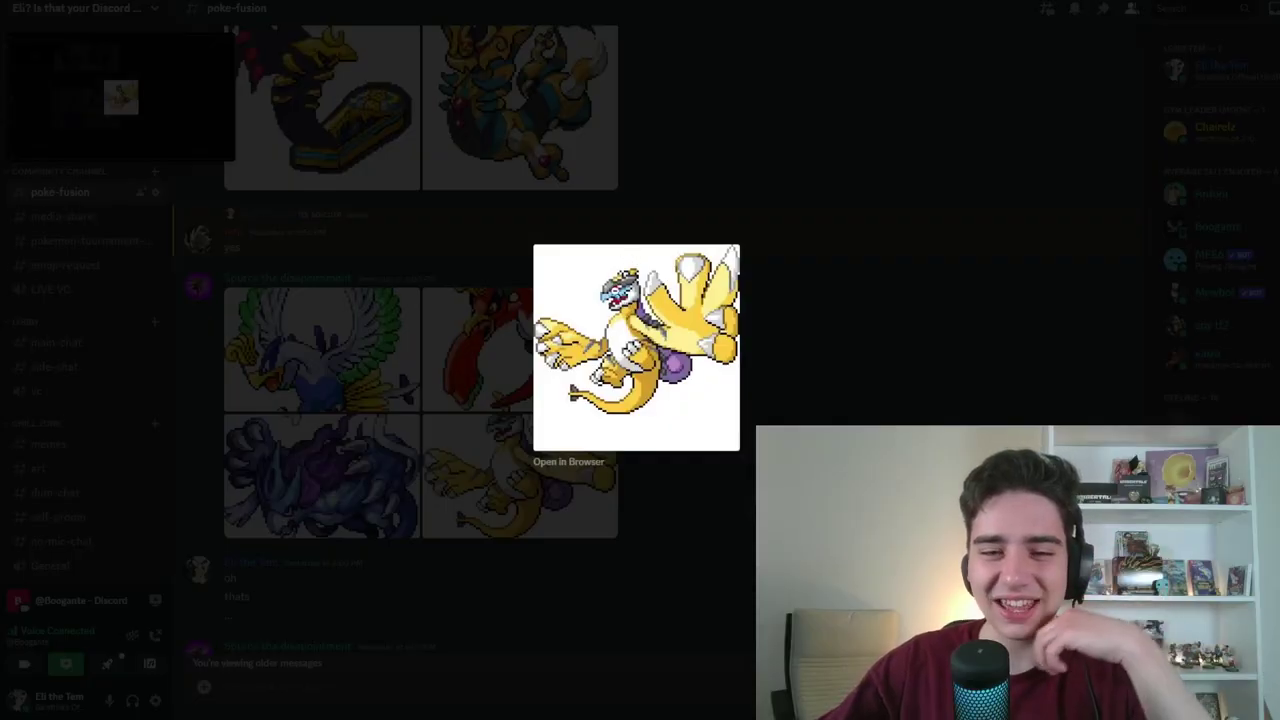
{"action": "left_click", "coordinate": [503, 385]}
{"action": "left_click", "coordinate": [503, 385]}
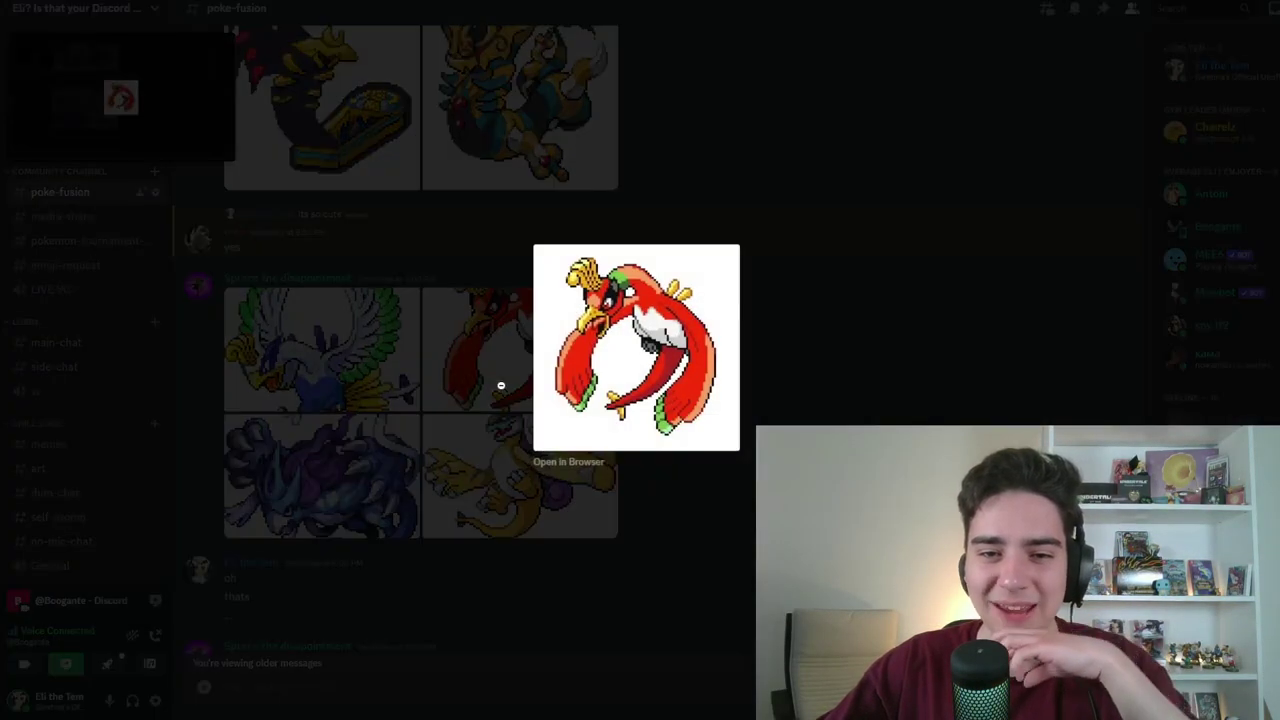
{"action": "key", "text": "Left"}
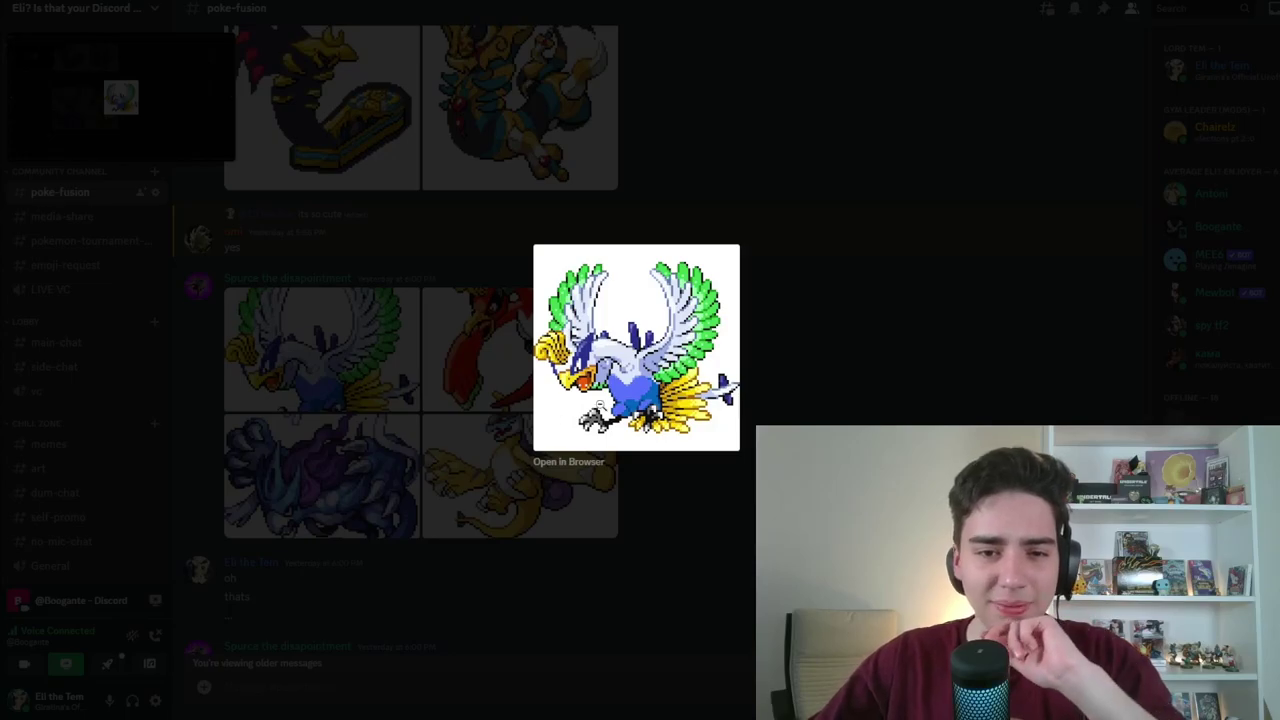
{"action": "left_click", "coordinate": [614, 566]}
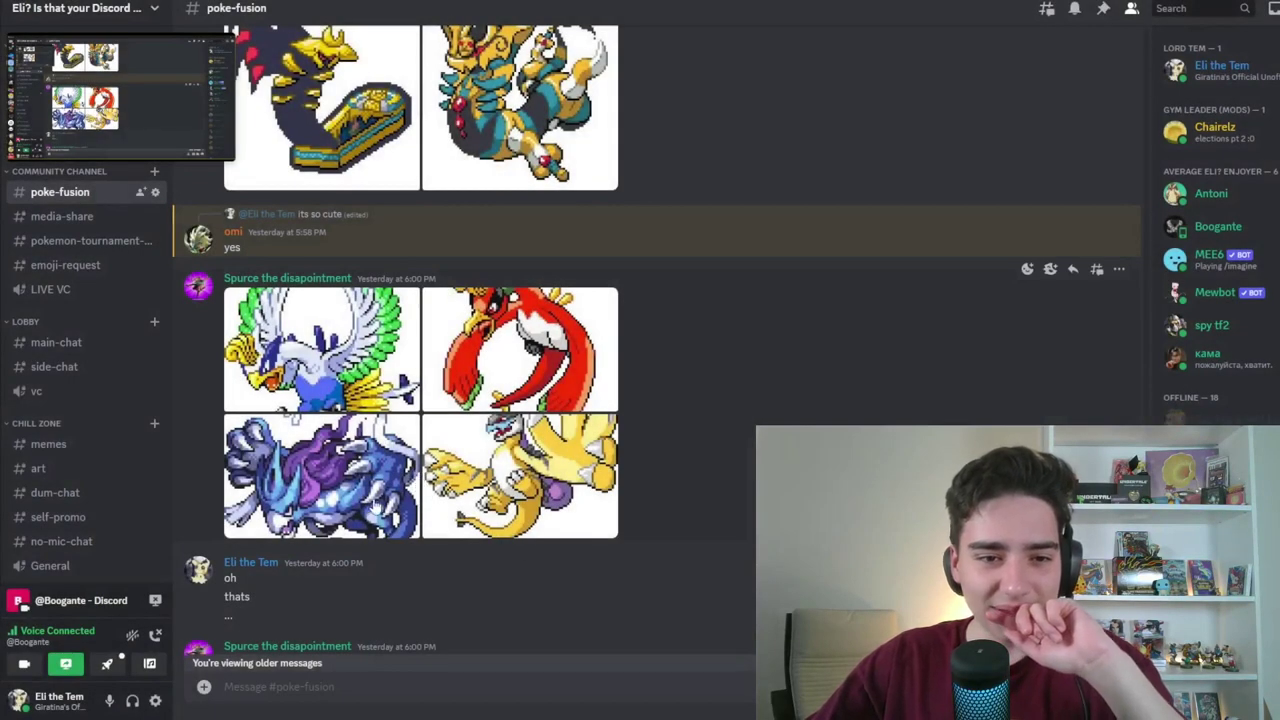
Preview the blue Suicune and Giratina fusion images, closing each afterward
{"action": "left_click", "coordinate": [362, 503]}
{"action": "left_click", "coordinate": [364, 581]}
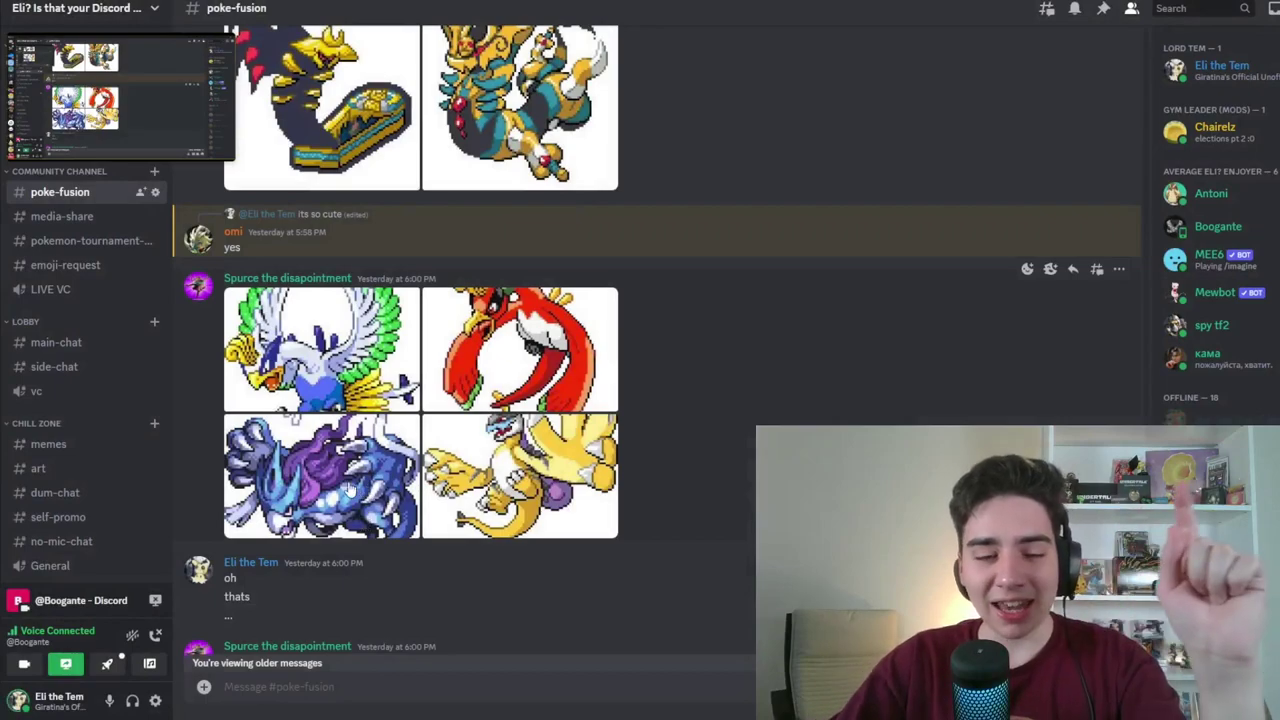
{"action": "scroll", "coordinate": [352, 482], "scroll_direction": "up", "scroll_amount": 4}
{"action": "scroll", "coordinate": [352, 482], "scroll_direction": "up", "scroll_amount": 4}
{"action": "scroll", "coordinate": [352, 482], "scroll_direction": "down", "scroll_amount": 5}
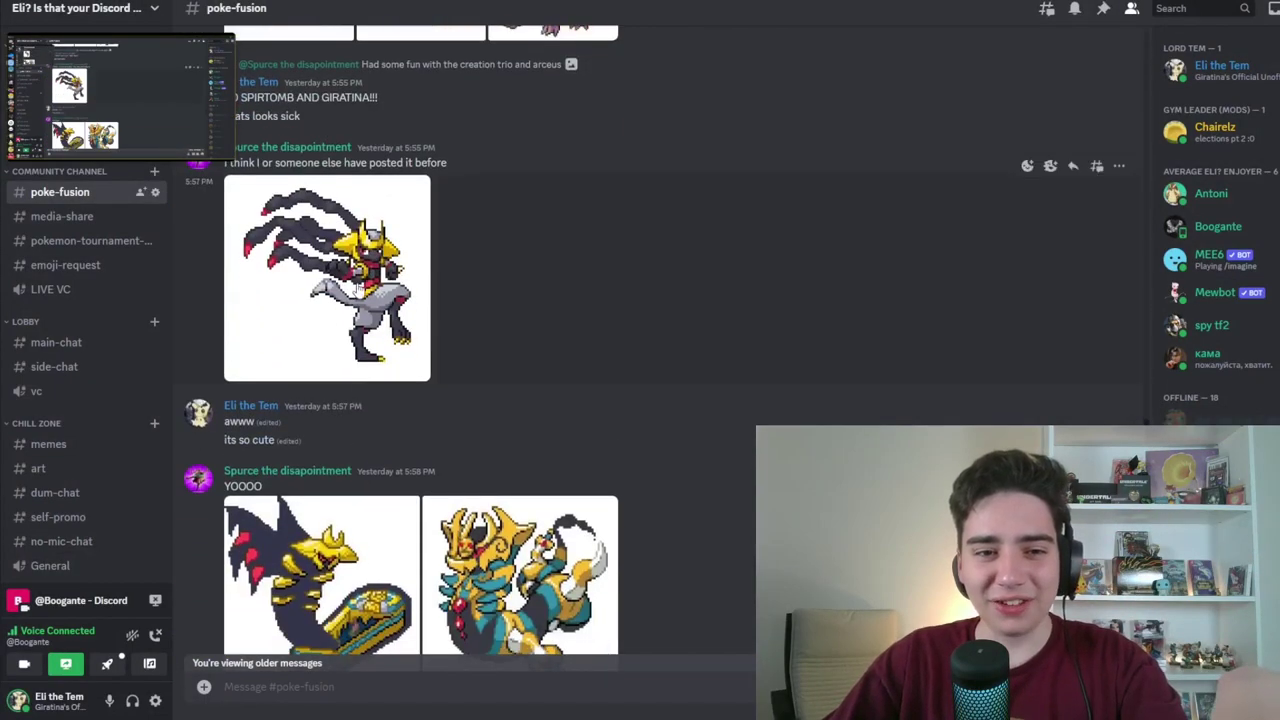
{"action": "left_click", "coordinate": [327, 278]}
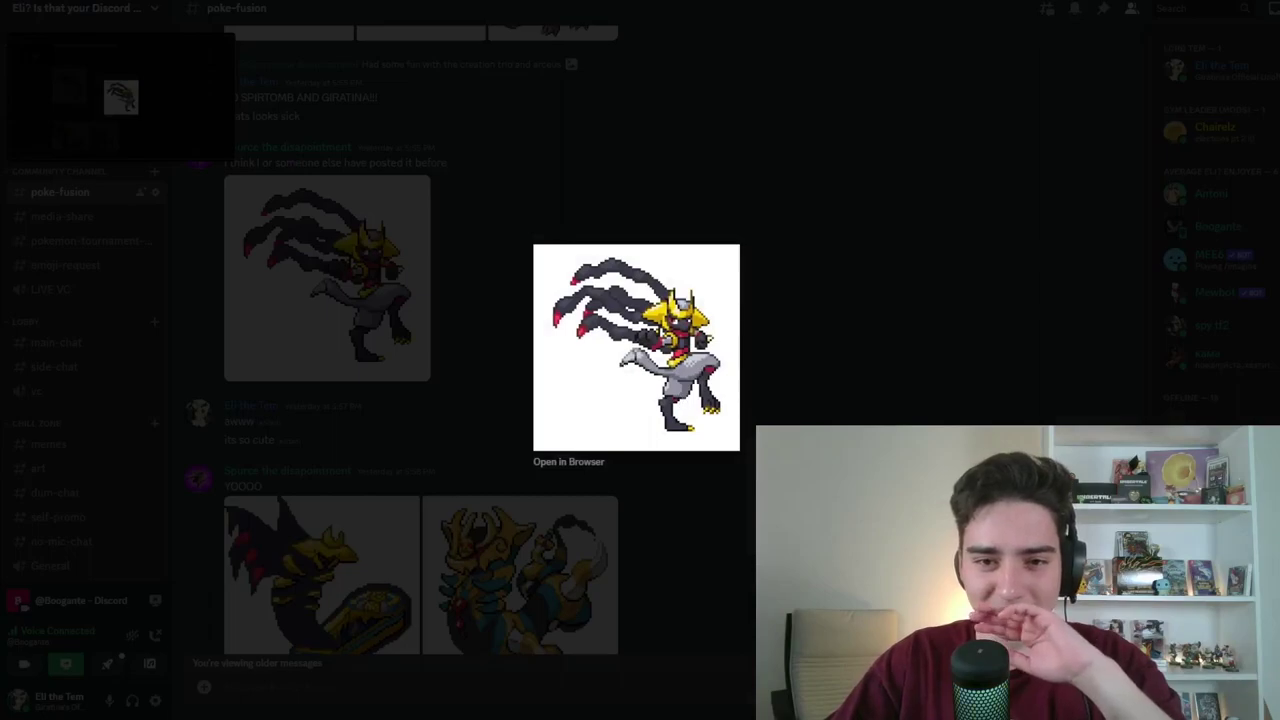
{"action": "key", "text": "Escape"}
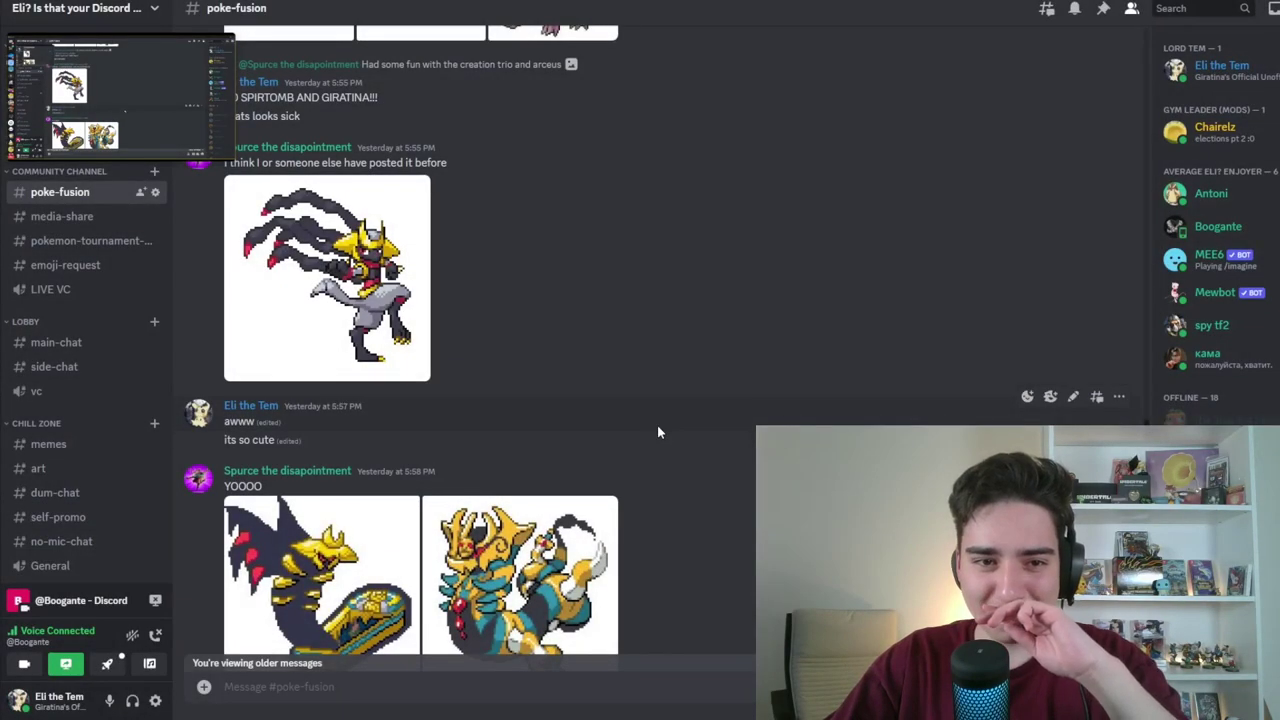
{"action": "scroll", "coordinate": [657, 432], "scroll_direction": "down", "scroll_amount": 3}
{"action": "scroll", "coordinate": [657, 432], "scroll_direction": "down", "scroll_amount": 2}
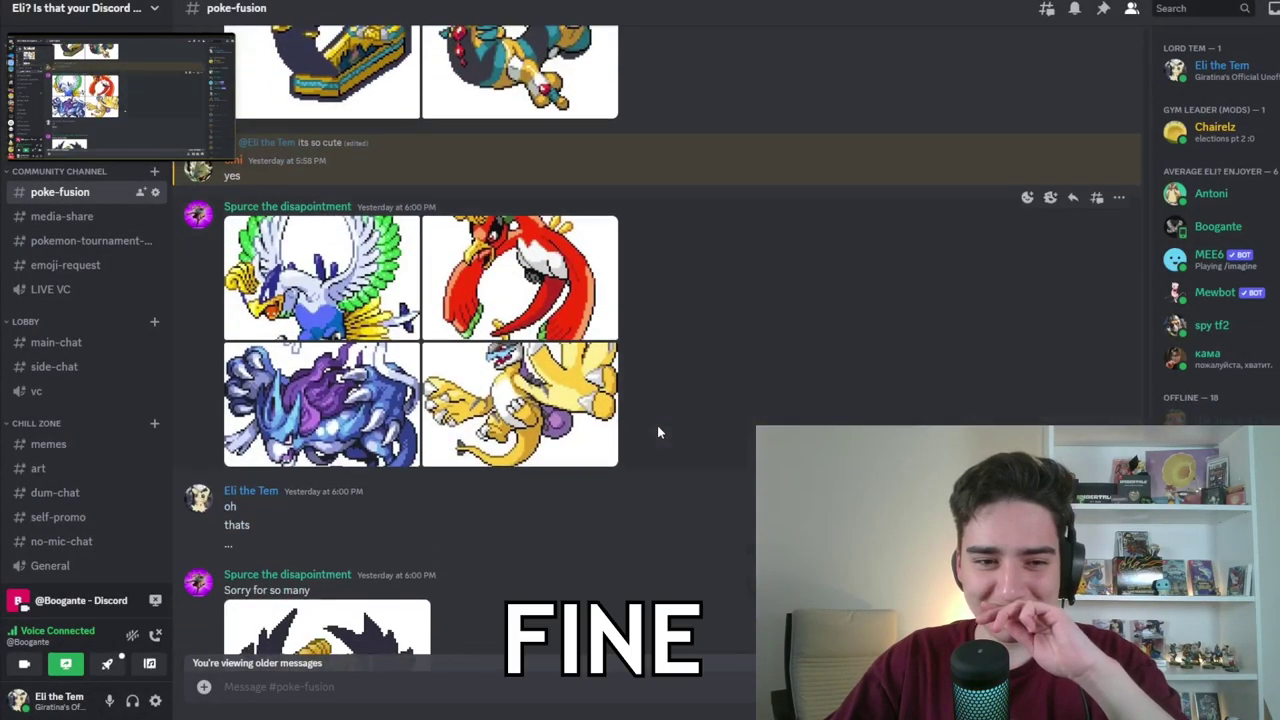
{"action": "scroll", "coordinate": [657, 432], "scroll_direction": "down", "scroll_amount": 2}
{"action": "scroll", "coordinate": [680, 431], "scroll_direction": "down", "scroll_amount": 3}
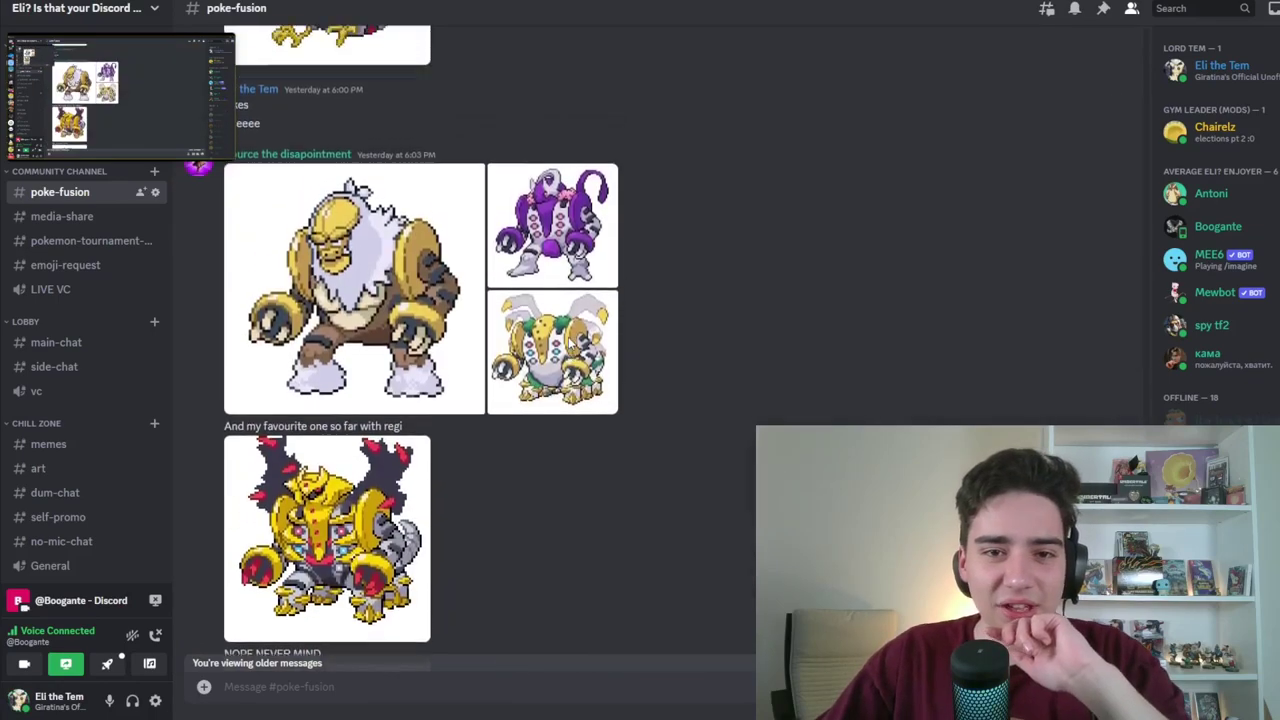
{"action": "scroll", "coordinate": [680, 431], "scroll_direction": "down", "scroll_amount": 2}
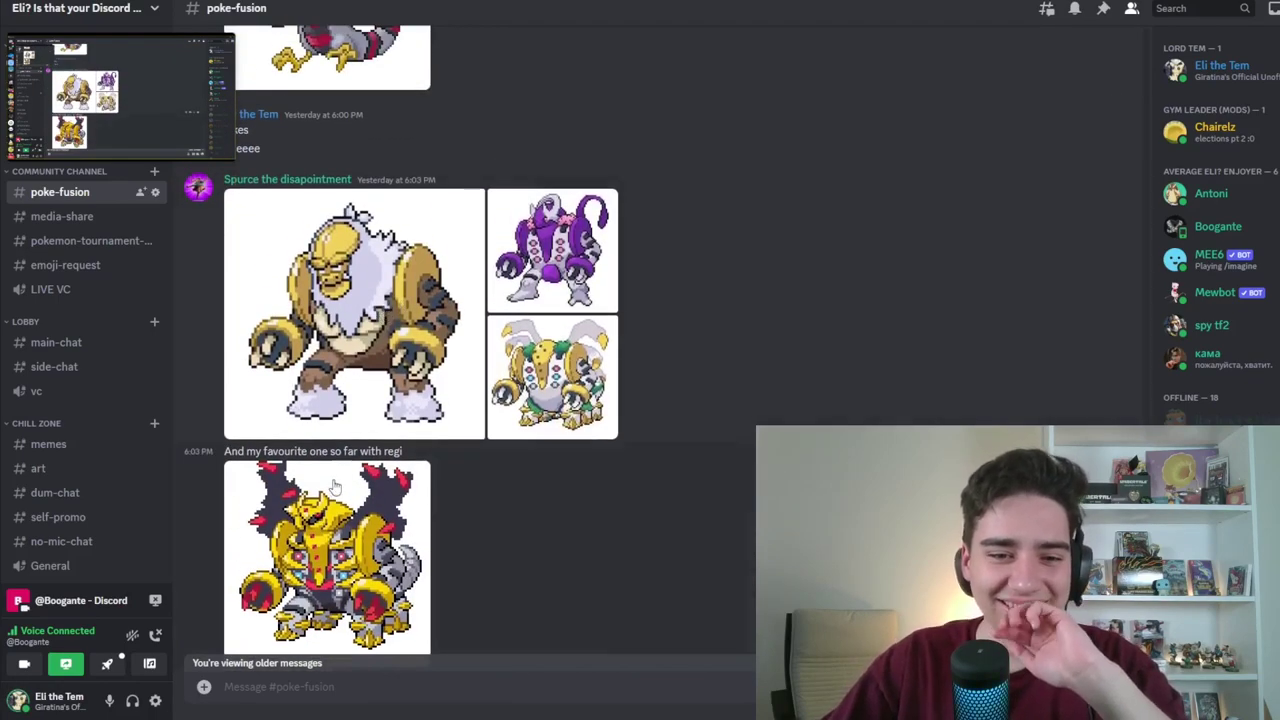
{"action": "left_click", "coordinate": [590, 375]}
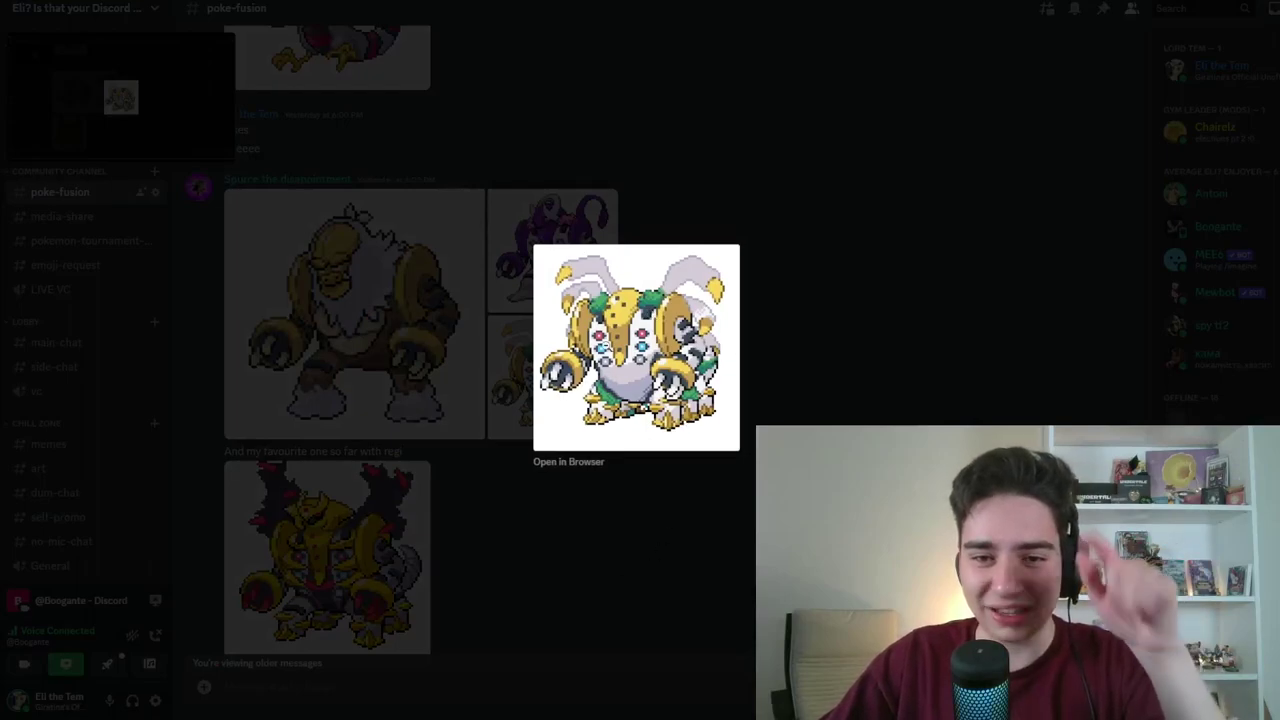
{"action": "left_click", "coordinate": [539, 243]}
{"action": "left_click", "coordinate": [539, 243]}
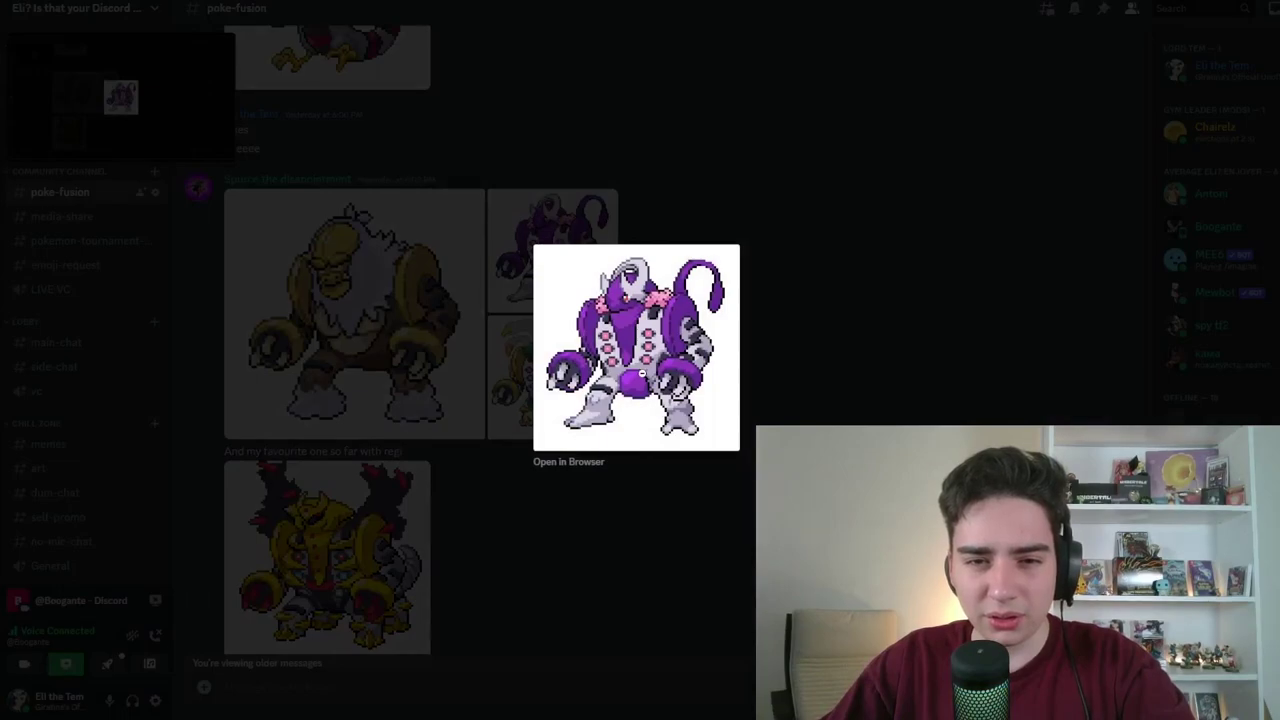
{"action": "left_click", "coordinate": [631, 505]}
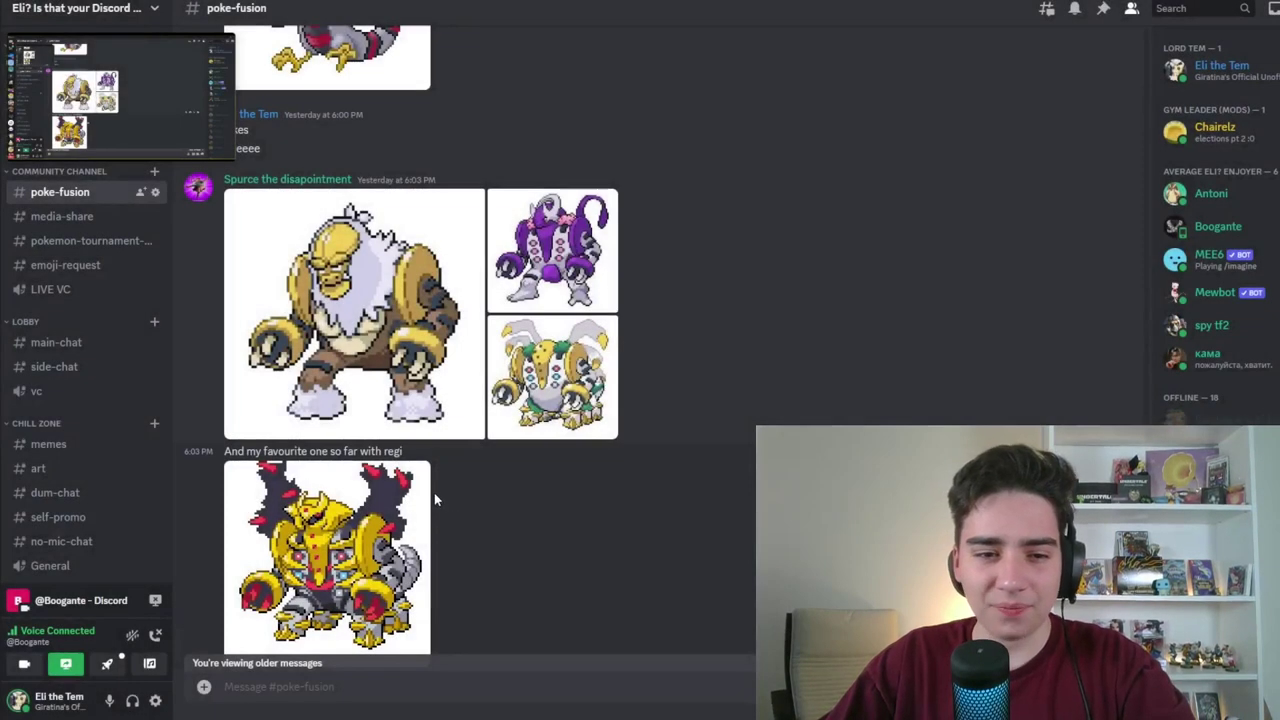
{"action": "scroll", "coordinate": [434, 500], "scroll_direction": "down", "scroll_amount": 3}
{"action": "left_click", "coordinate": [400, 430]}
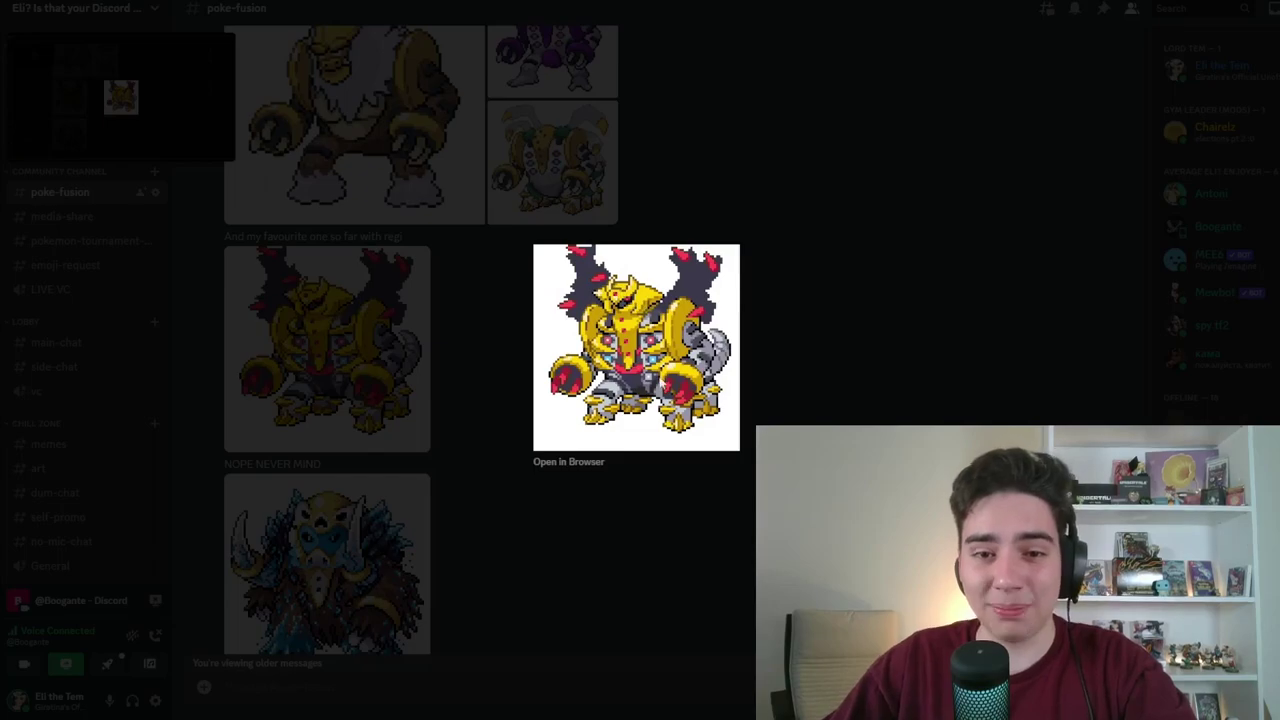
{"action": "key", "text": "Escape"}
{"action": "scroll", "coordinate": [351, 363], "scroll_direction": "down", "scroll_amount": 3}
{"action": "left_click", "coordinate": [351, 363]}
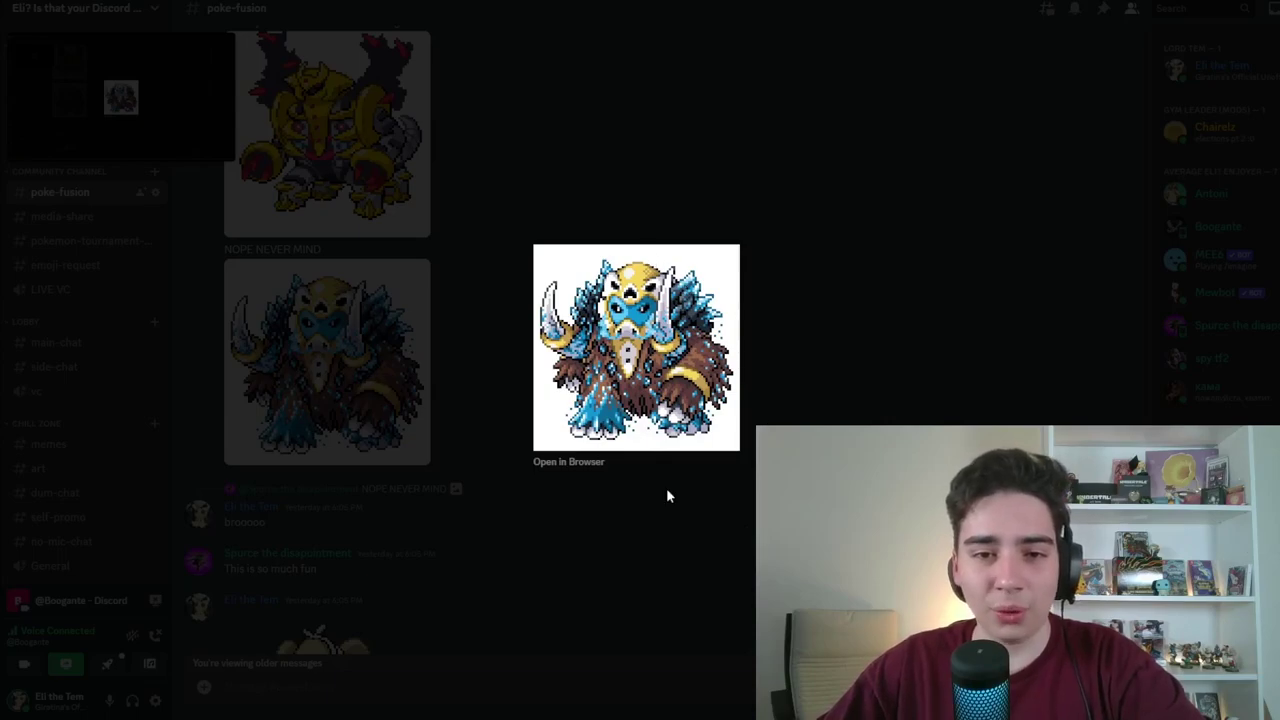
{"action": "left_click", "coordinate": [529, 510]}
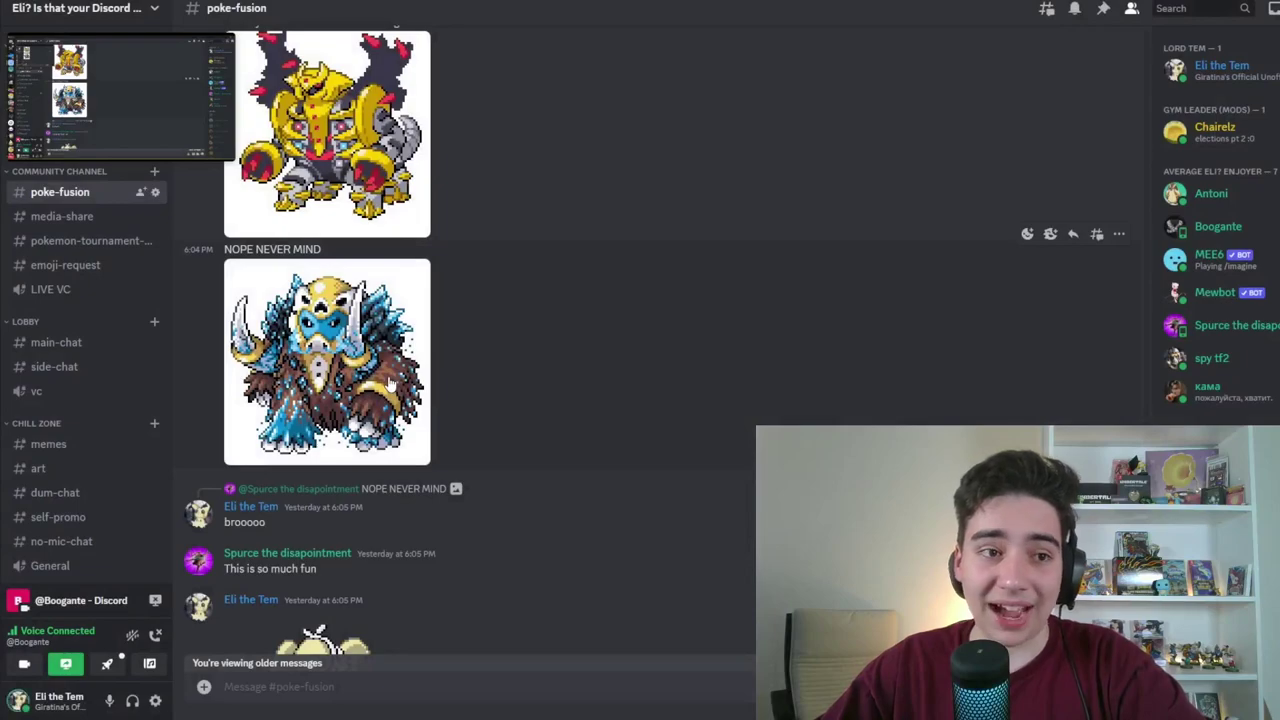
{"action": "scroll", "coordinate": [566, 449], "scroll_direction": "down", "scroll_amount": 3}
{"action": "scroll", "coordinate": [429, 486], "scroll_direction": "down", "scroll_amount": 5}
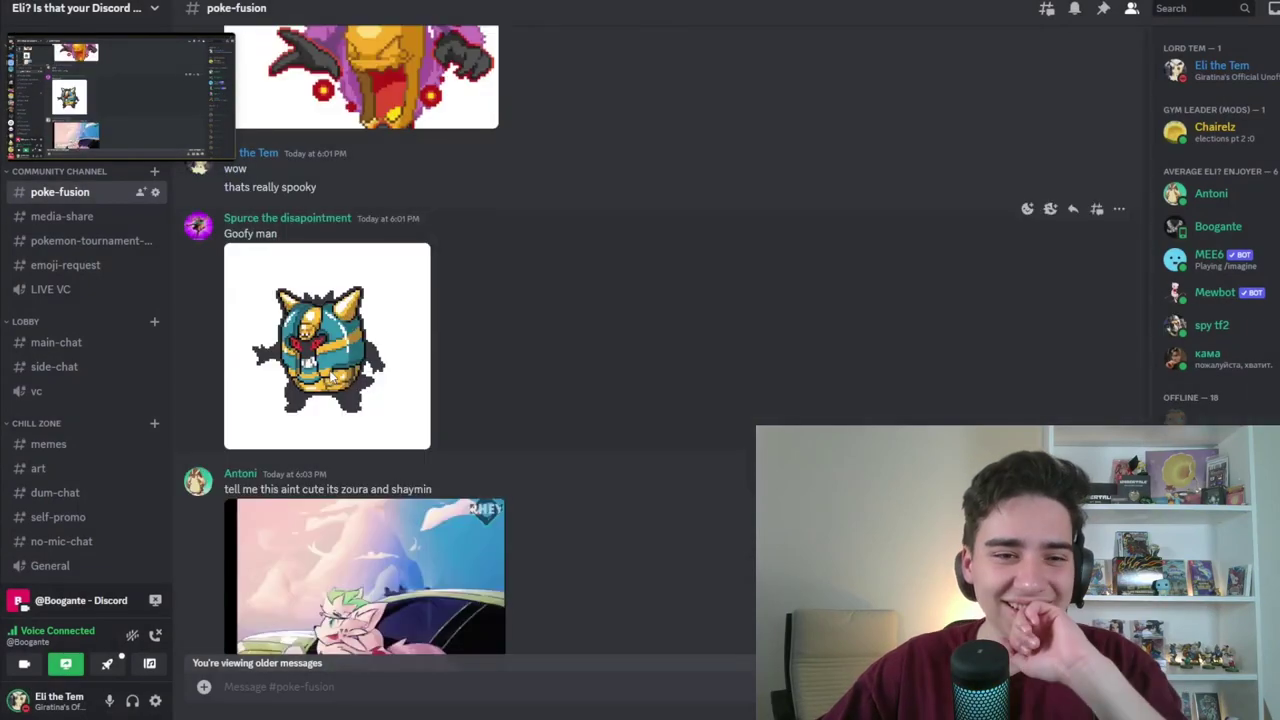
Enlarge the Goofy man fusion image, then show the channel's pinned fusion generator links
{"action": "left_click", "coordinate": [327, 346]}
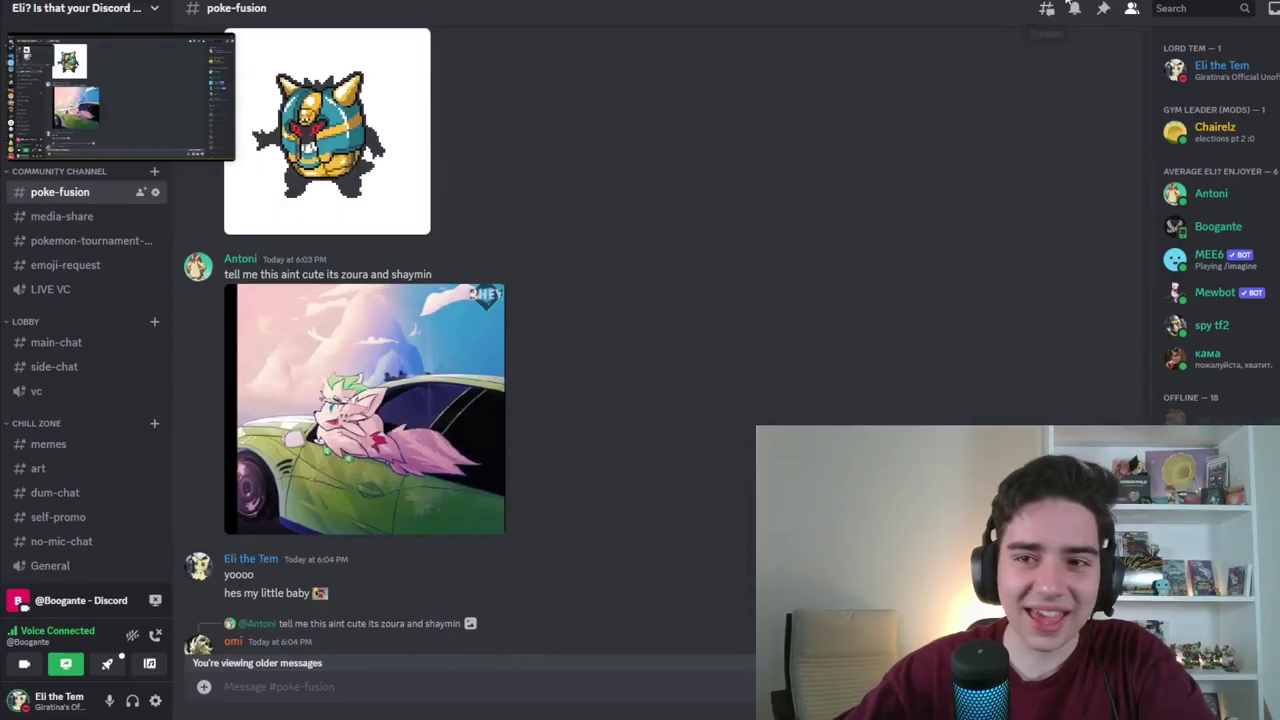
{"action": "left_click", "coordinate": [1103, 8]}
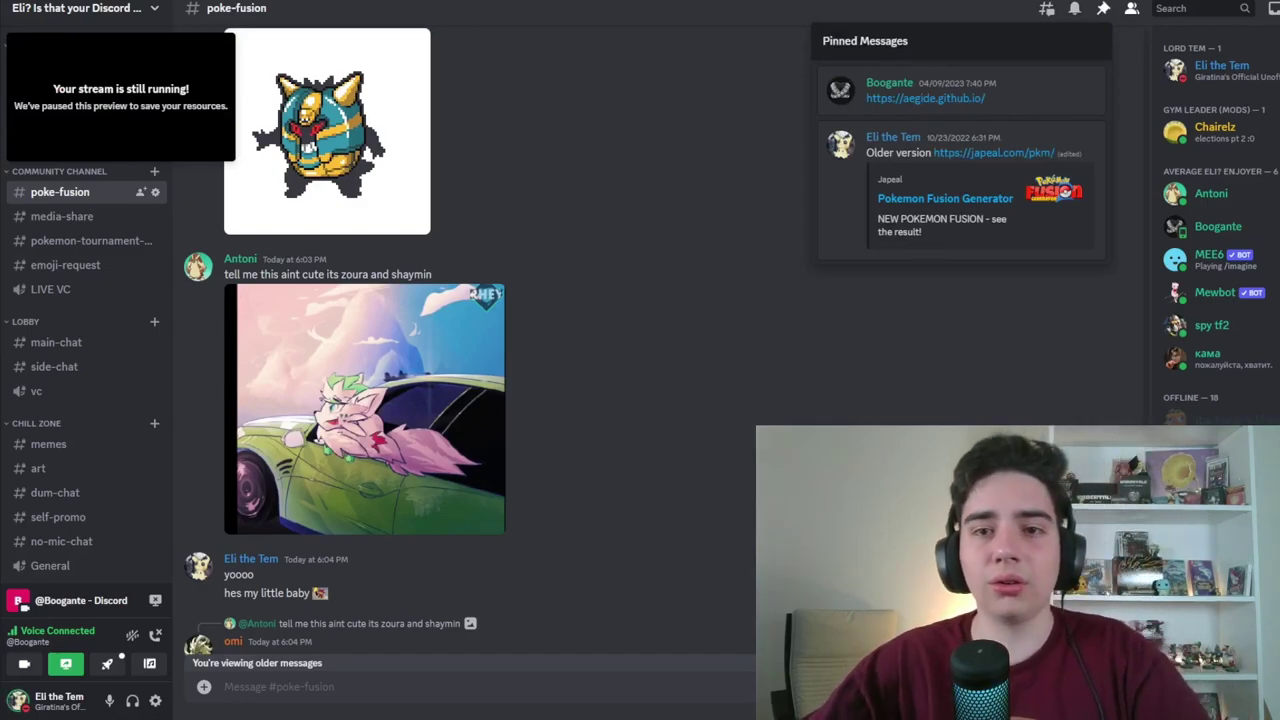
Close the pinned list and preview the quagsire mankey fusion image
{"action": "left_click", "coordinate": [388, 242]}
{"action": "scroll", "coordinate": [388, 242], "scroll_direction": "down", "scroll_amount": 10}
{"action": "scroll", "coordinate": [397, 434], "scroll_direction": "down", "scroll_amount": 3}
{"action": "scroll", "coordinate": [390, 422], "scroll_direction": "down", "scroll_amount": 2}
{"action": "left_click", "coordinate": [390, 422]}
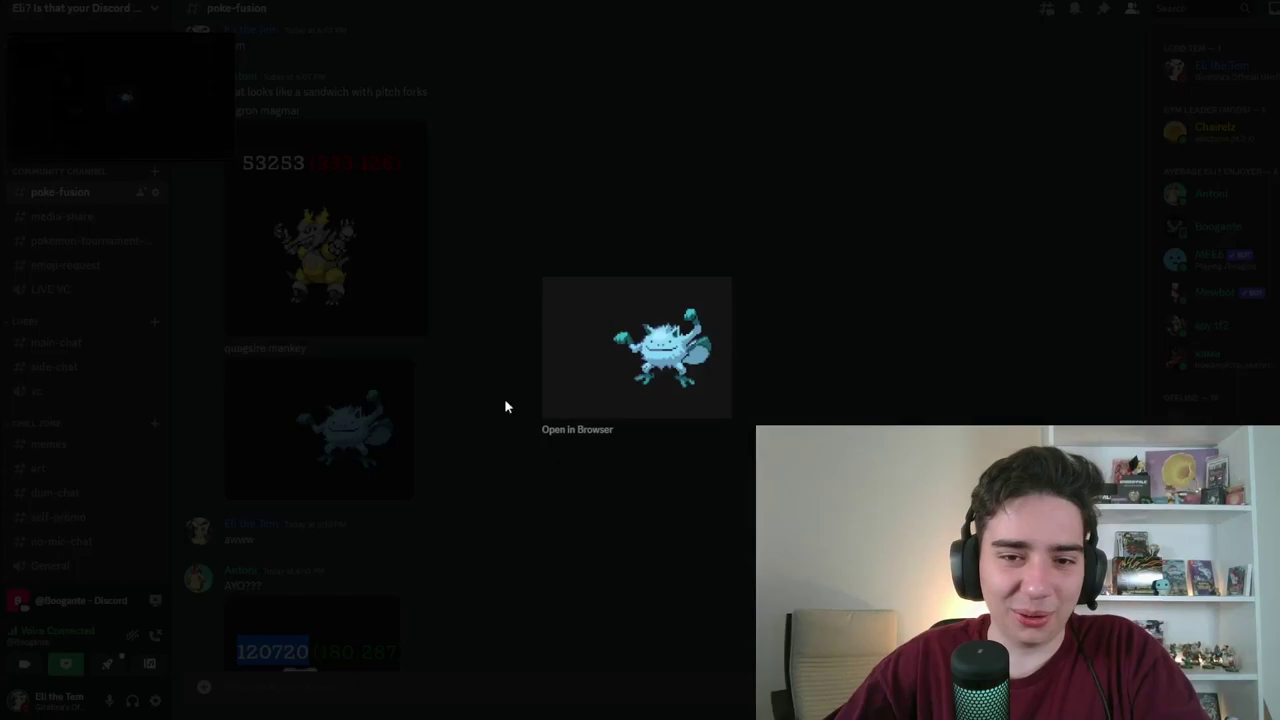
{"action": "left_click", "coordinate": [651, 565]}
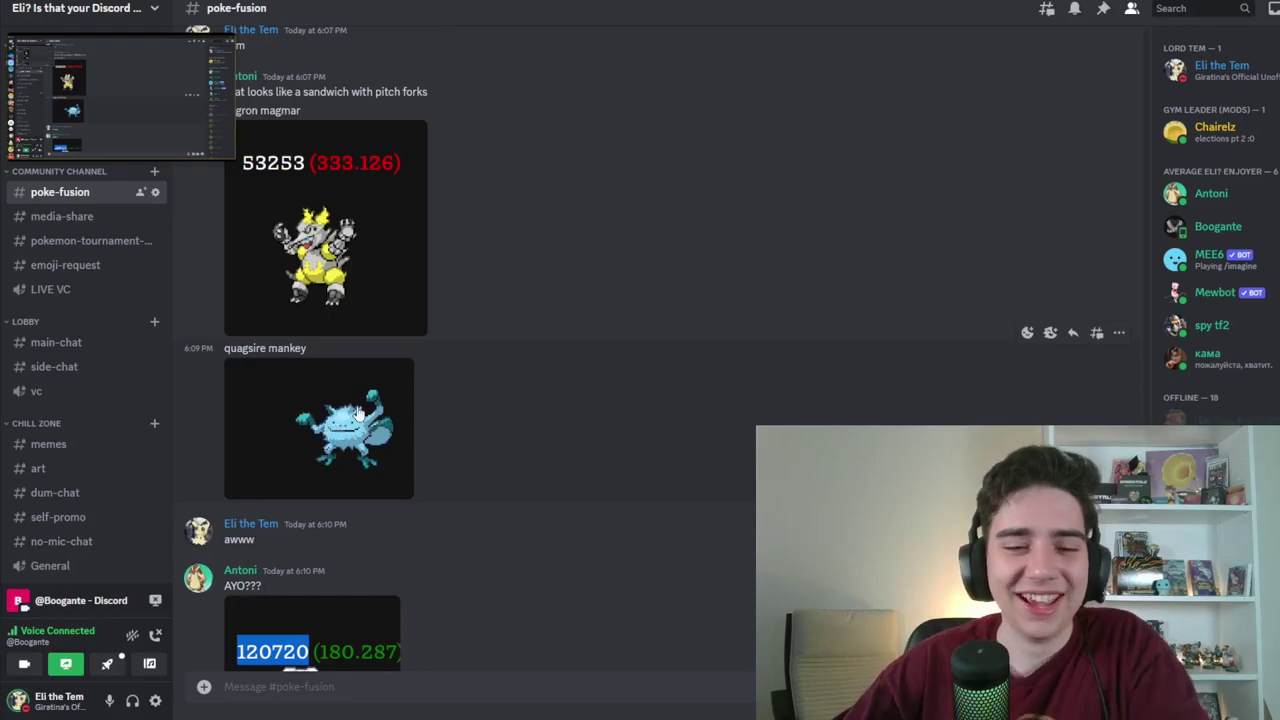
{"action": "scroll", "coordinate": [345, 415], "scroll_direction": "down", "scroll_amount": 5}
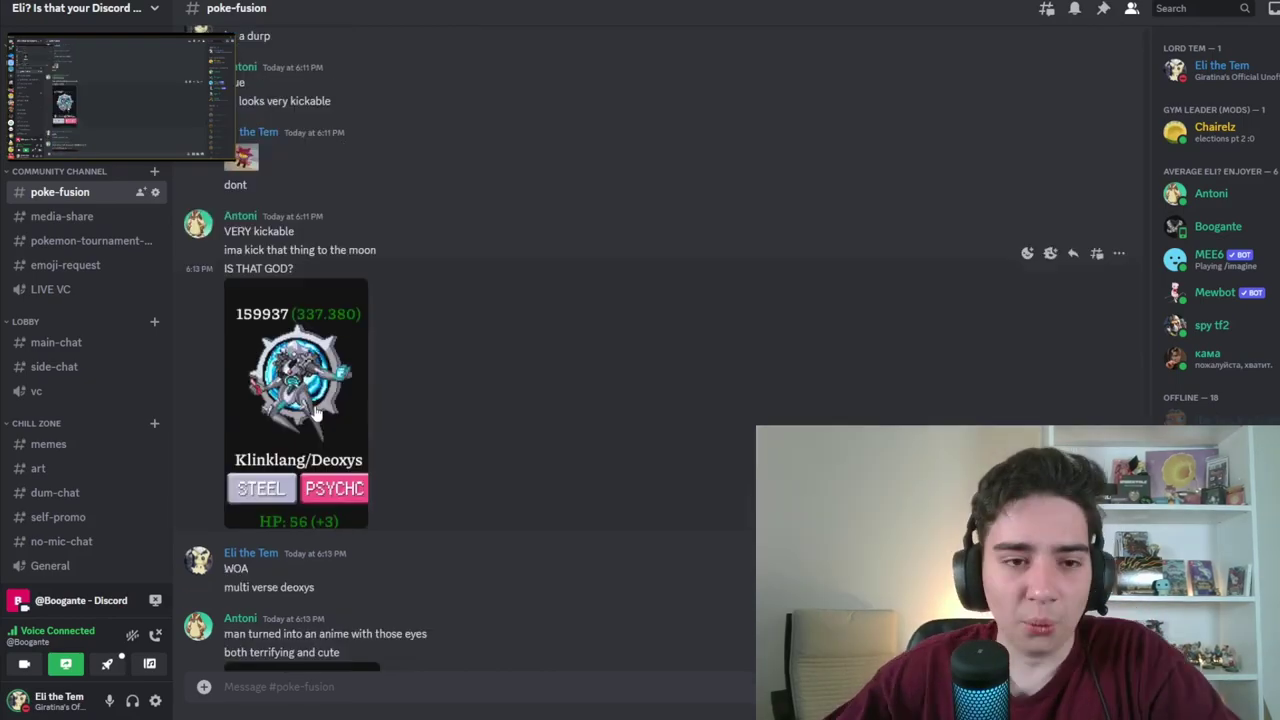
Preview the Klinklang/Deoxys image twice, then enlarge the Swinub/Phanpy comparison
{"action": "left_click", "coordinate": [313, 410]}
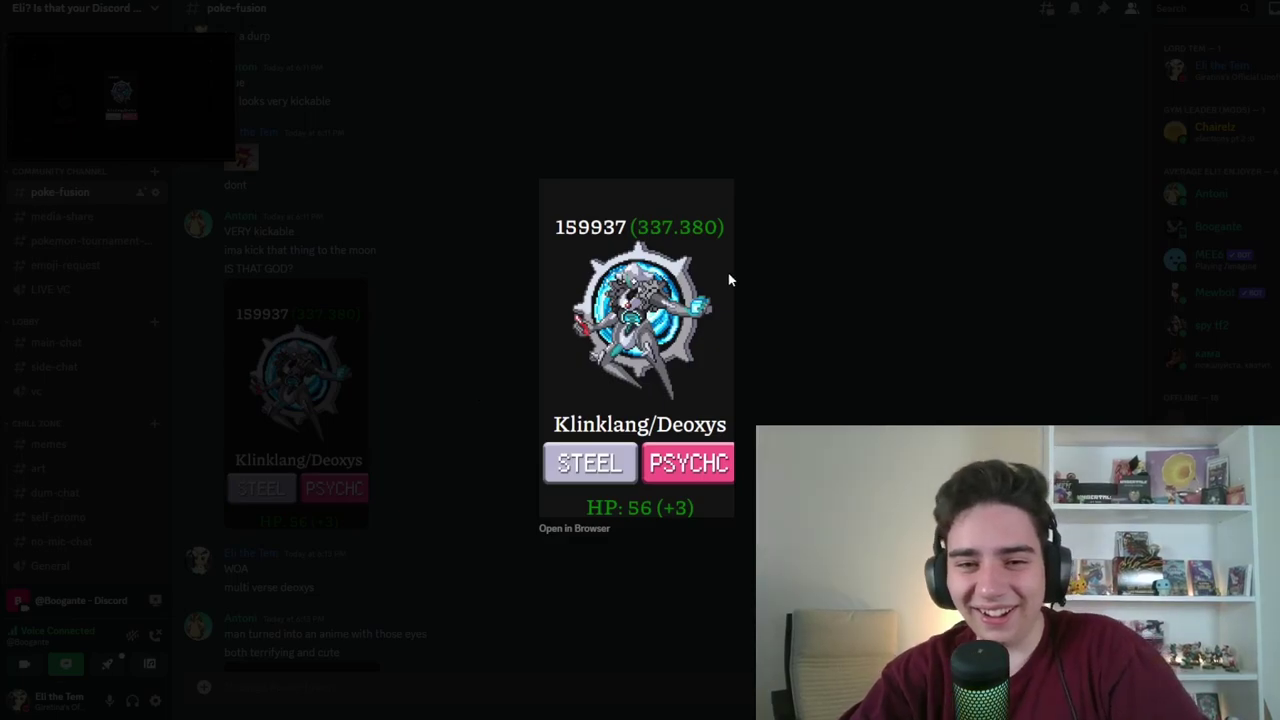
{"action": "left_click", "coordinate": [368, 374]}
{"action": "left_click", "coordinate": [340, 400]}
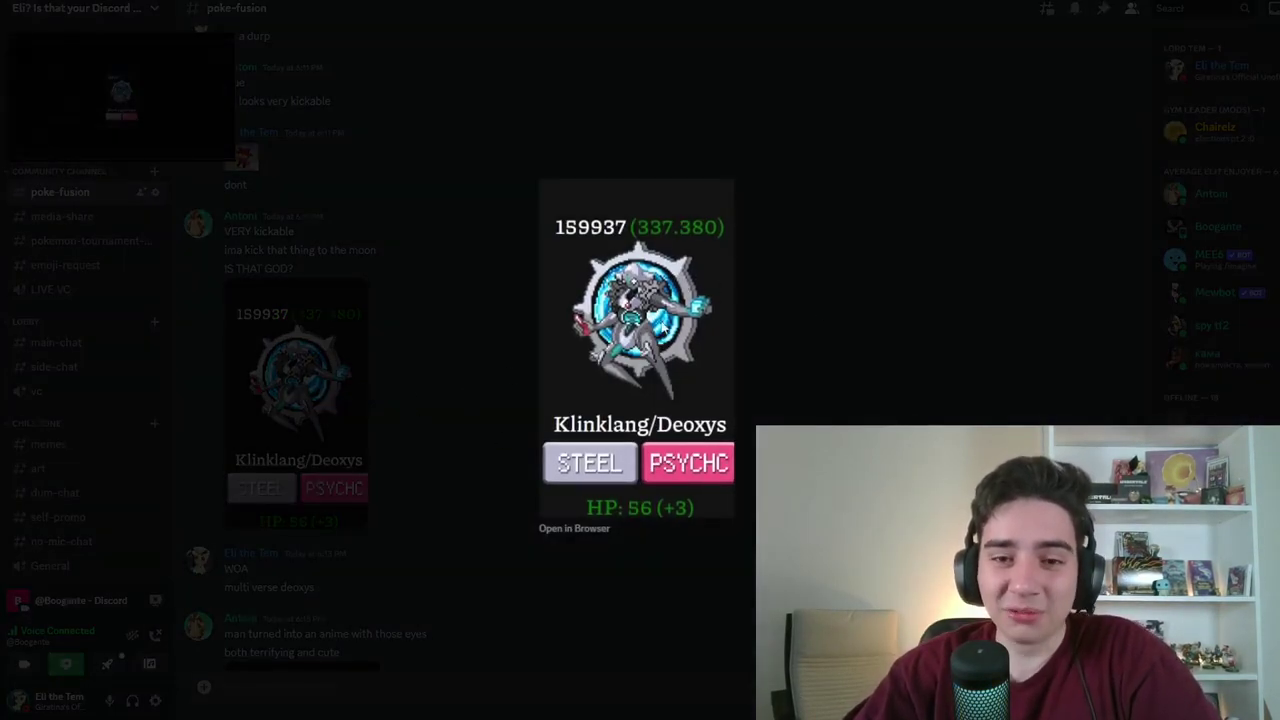
{"action": "left_click", "coordinate": [241, 493]}
{"action": "scroll", "coordinate": [540, 478], "scroll_direction": "down", "scroll_amount": 3}
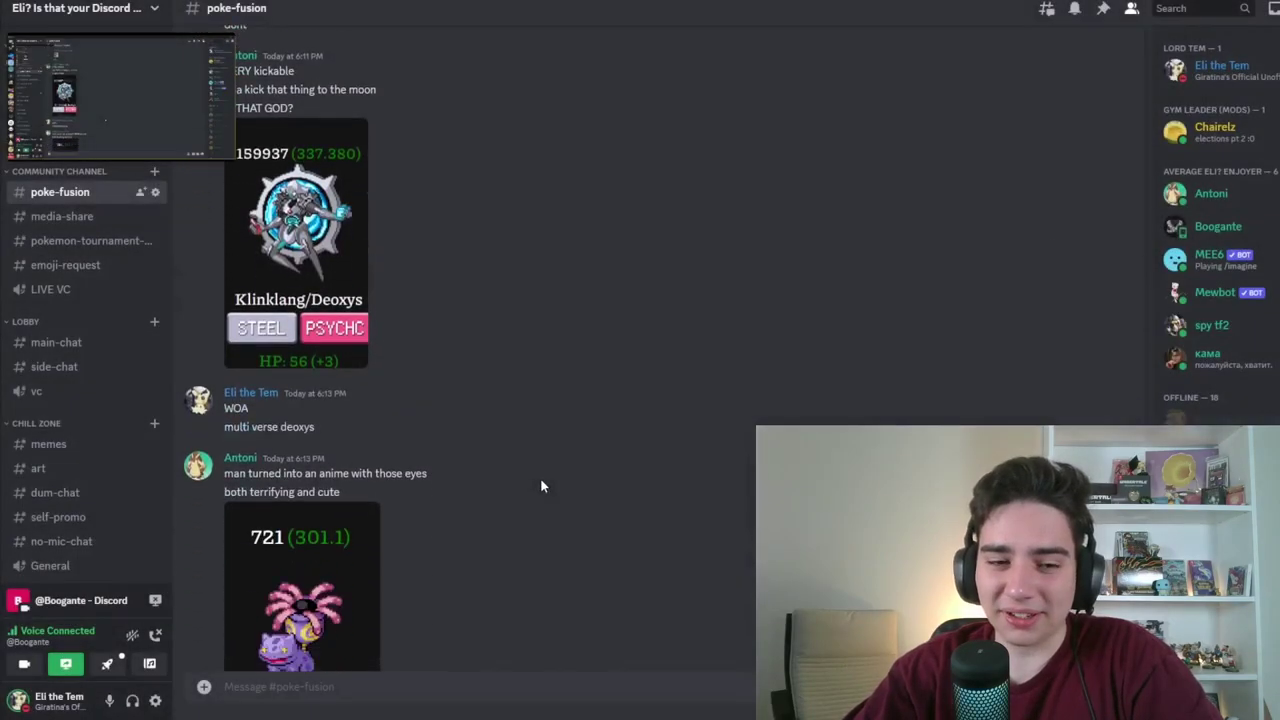
{"action": "scroll", "coordinate": [540, 478], "scroll_direction": "down", "scroll_amount": 2}
{"action": "scroll", "coordinate": [540, 478], "scroll_direction": "down", "scroll_amount": 3}
{"action": "left_click", "coordinate": [560, 460]}
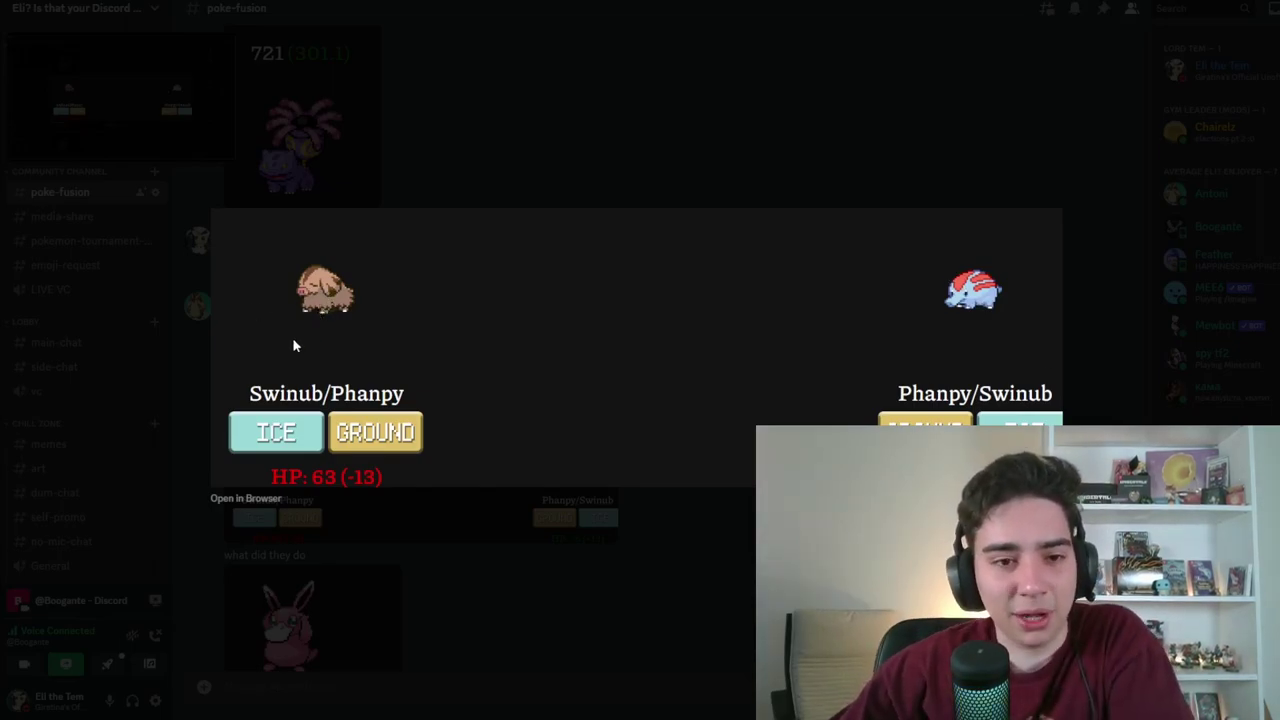
Close the Swinub/Phanpy image, preview the pink rabbit fusion, and show pinned messages
{"action": "left_click", "coordinate": [320, 600]}
{"action": "scroll", "coordinate": [320, 450], "scroll_direction": "down", "scroll_amount": 2}
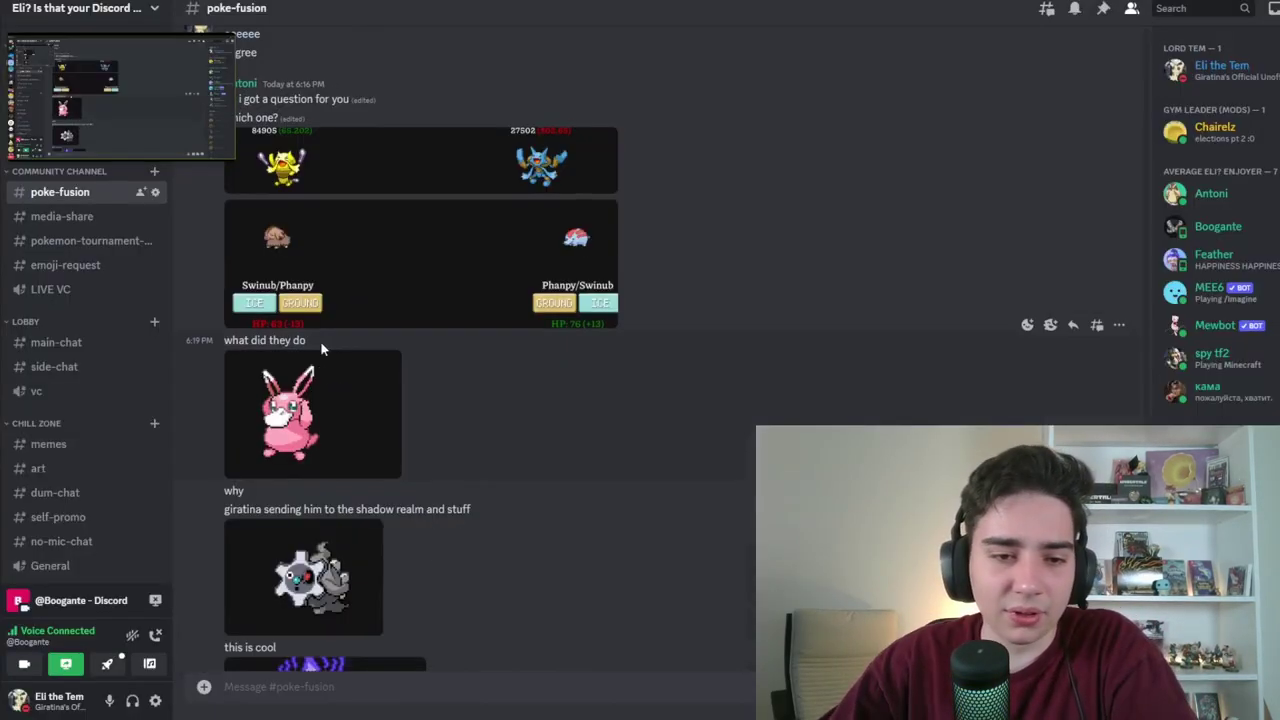
{"action": "left_click", "coordinate": [290, 432]}
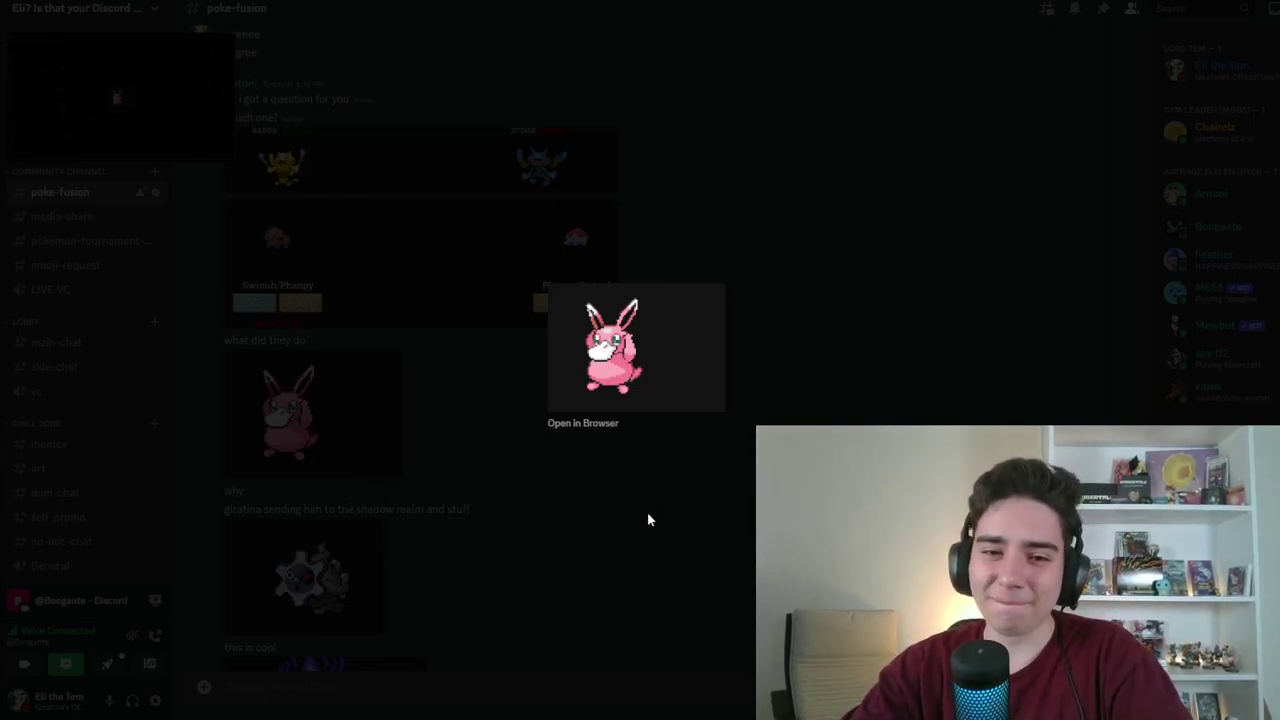
{"action": "left_click", "coordinate": [462, 410]}
{"action": "left_click", "coordinate": [1103, 8]}
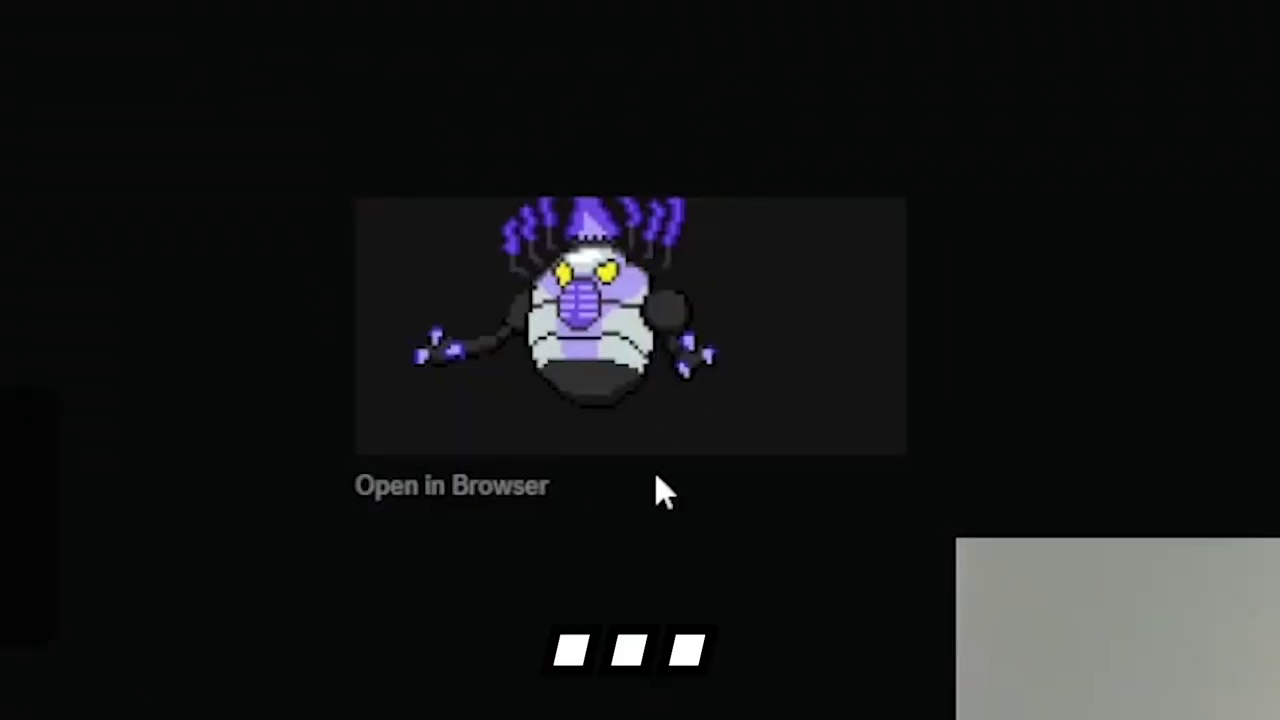
{"action": "scroll", "coordinate": [499, 487], "scroll_direction": "down", "scroll_amount": 5}
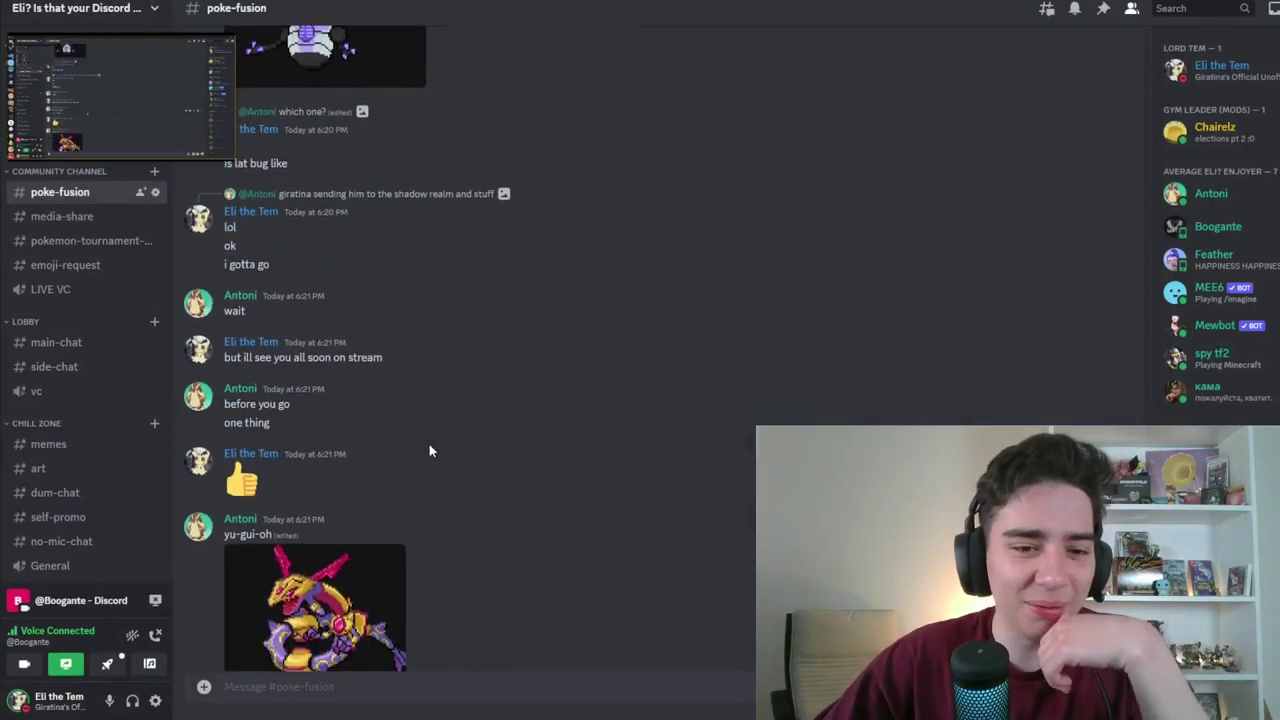
{"action": "scroll", "coordinate": [430, 451], "scroll_direction": "down", "scroll_amount": 3}
Preview and close the yu-gi-oh fusion and the hexbug-like Pikachu sprite
{"action": "left_click", "coordinate": [266, 391]}
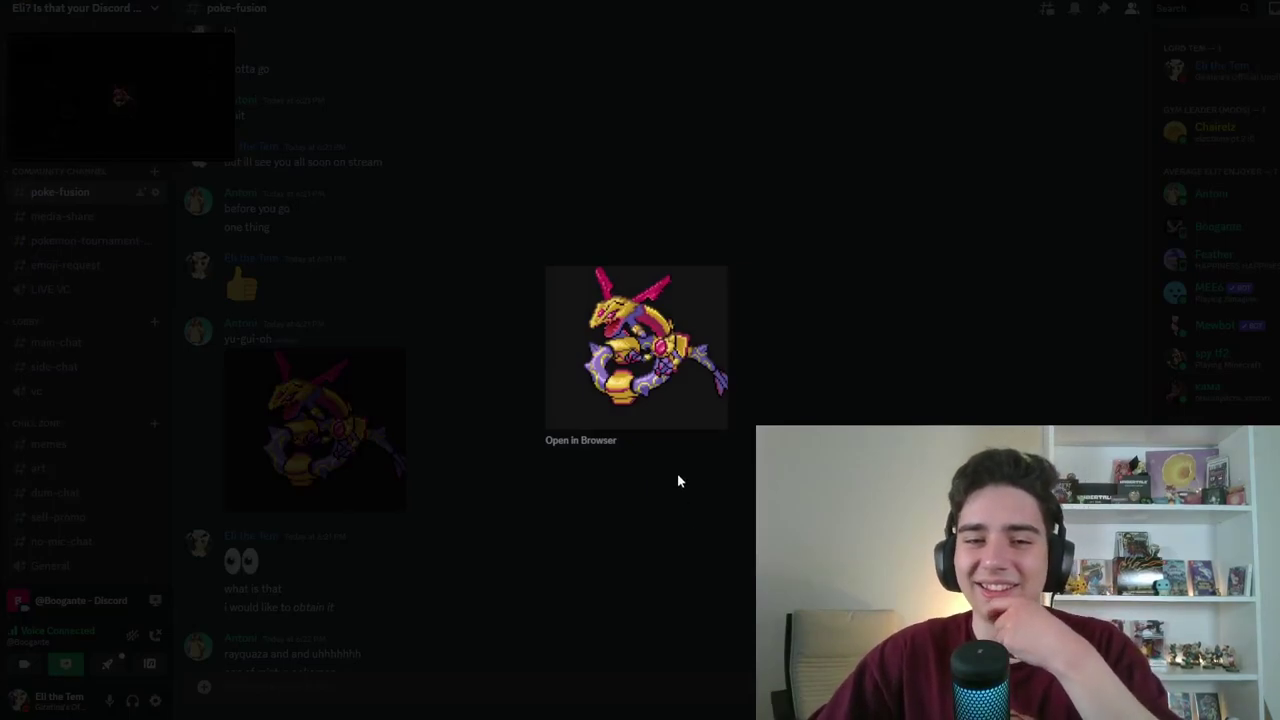
{"action": "left_click", "coordinate": [677, 473]}
{"action": "scroll", "coordinate": [418, 583], "scroll_direction": "down", "scroll_amount": 5}
{"action": "left_click", "coordinate": [272, 590]}
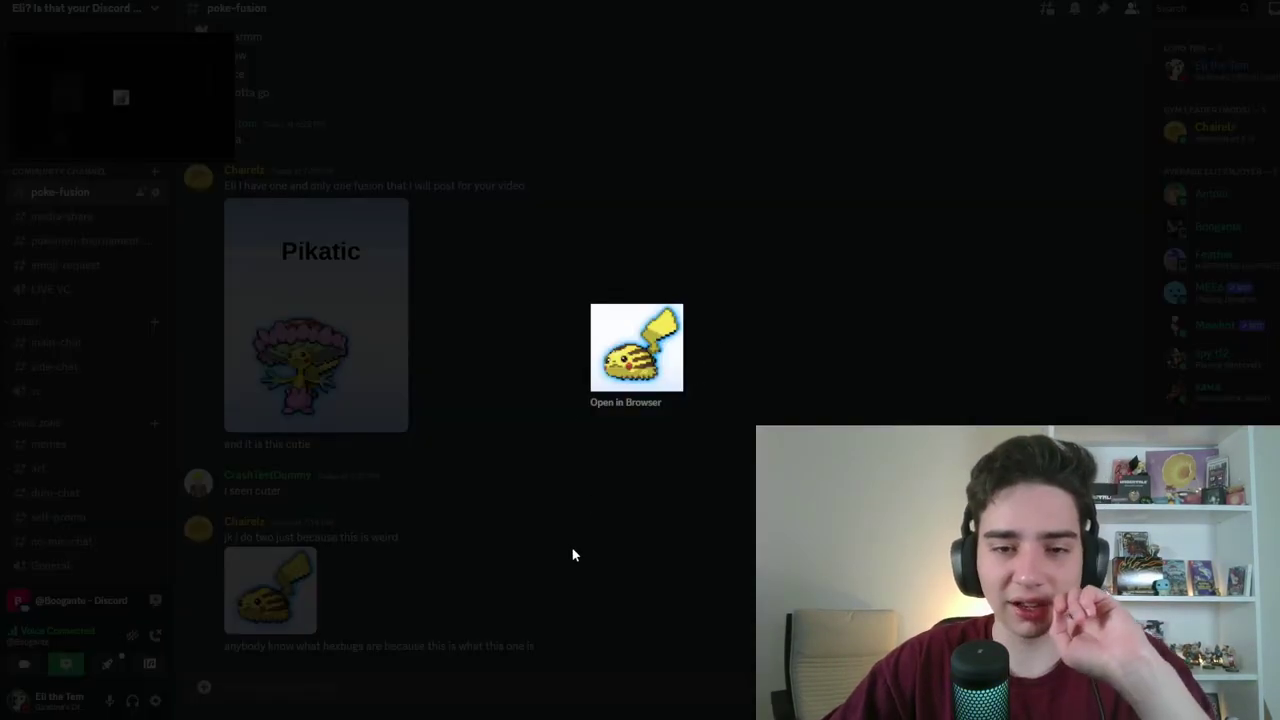
{"action": "left_click", "coordinate": [614, 510]}
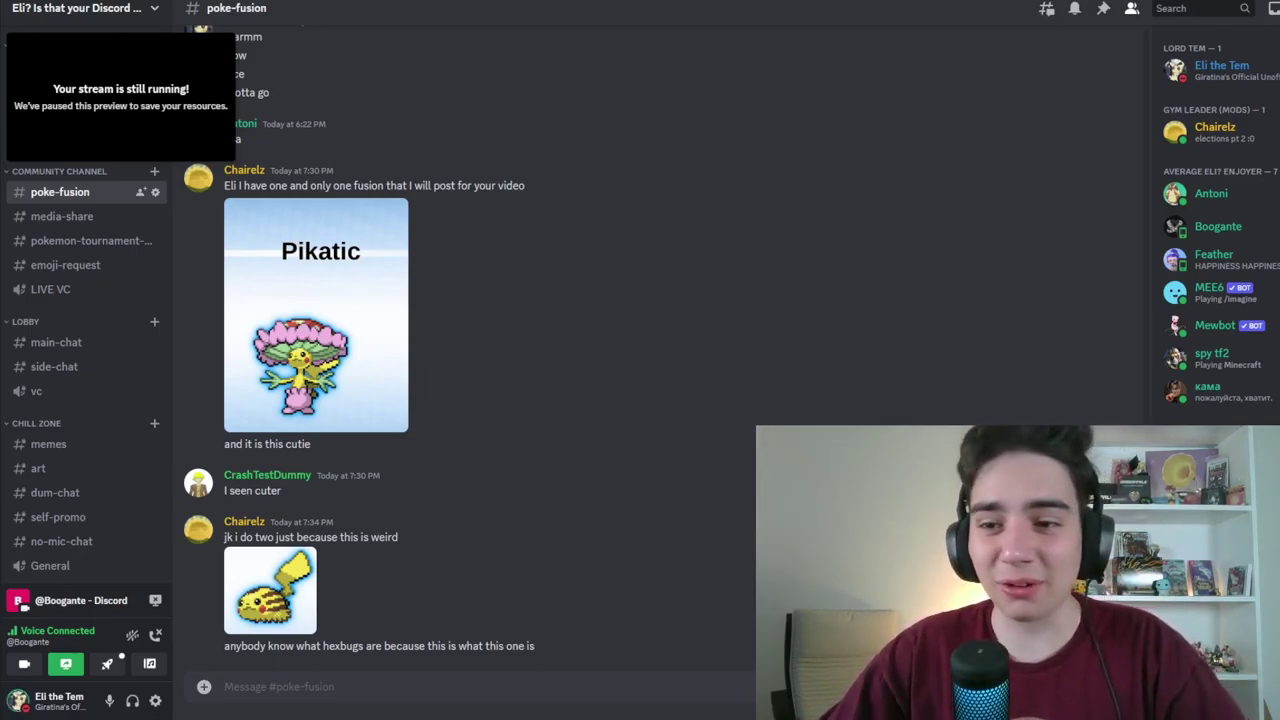
In the 'hex bug' image results, preview the Flash Nano, Scorpion and Isopod images
{"action": "key", "text": "alt+Tab"}
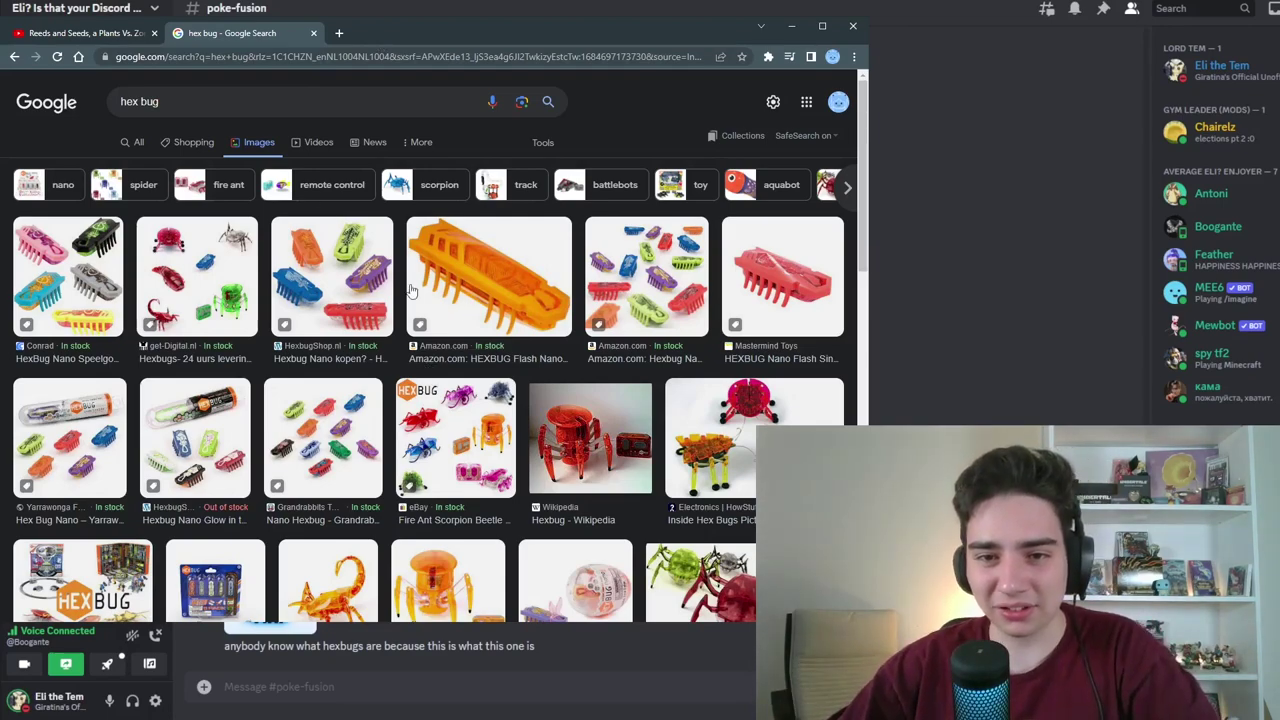
{"action": "left_click", "coordinate": [532, 273]}
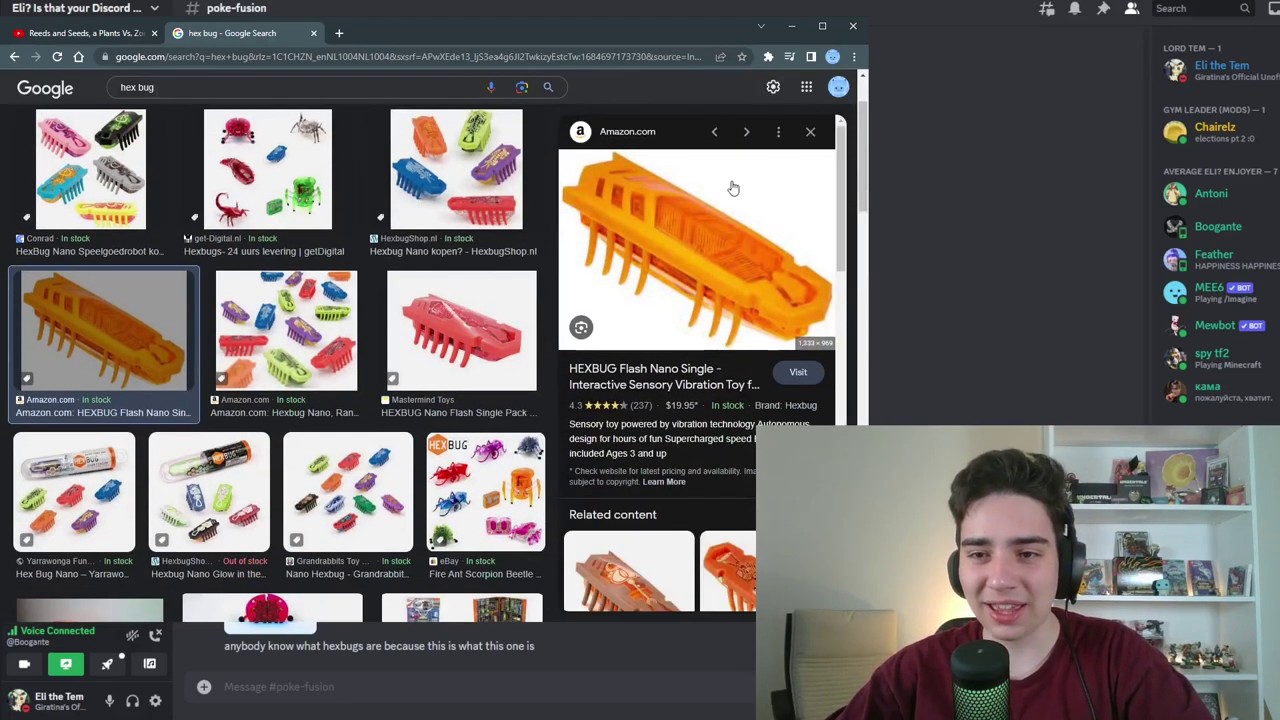
{"action": "left_click", "coordinate": [811, 133]}
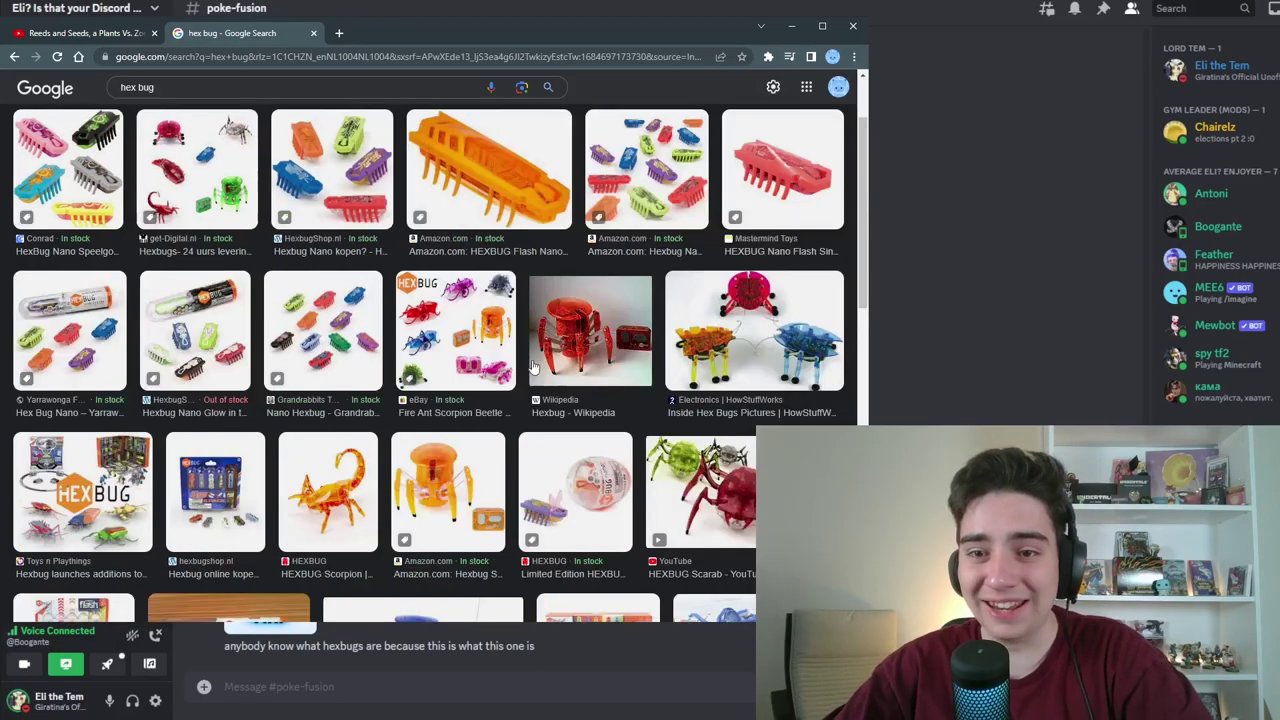
{"action": "scroll", "coordinate": [534, 368], "scroll_direction": "down", "scroll_amount": 2}
{"action": "left_click", "coordinate": [328, 290]}
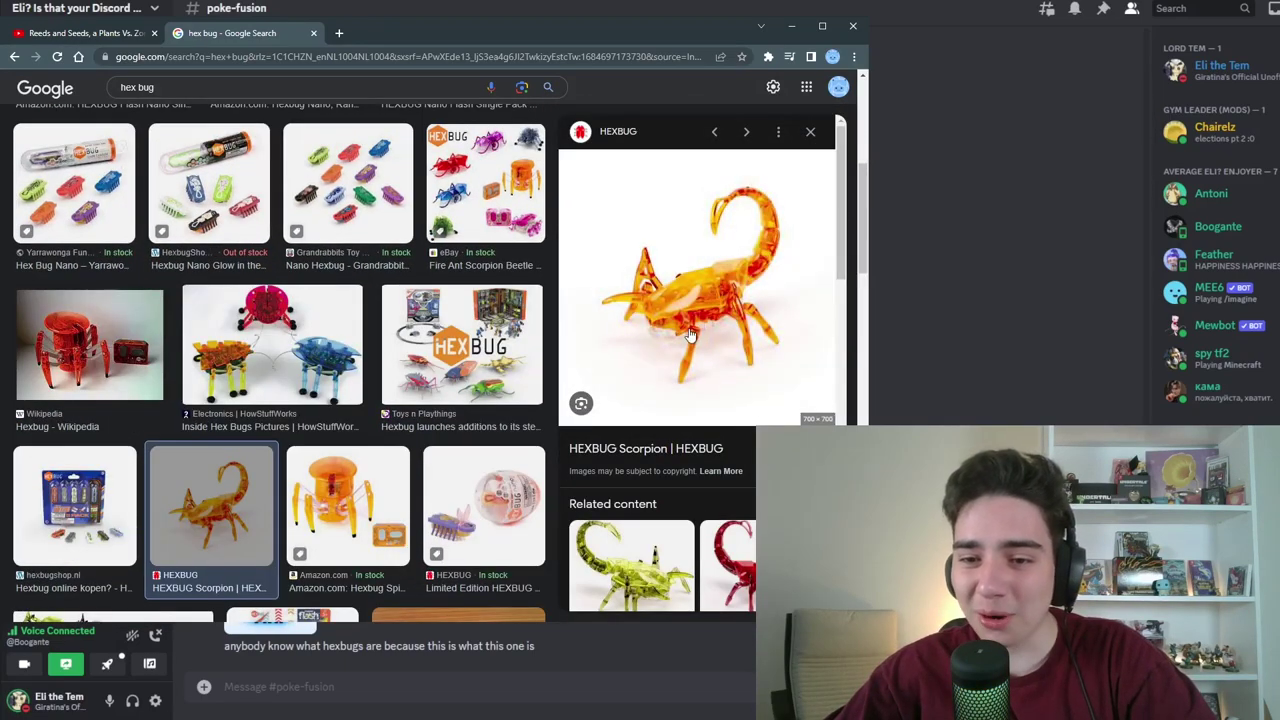
{"action": "scroll", "coordinate": [690, 335], "scroll_direction": "down", "scroll_amount": 3}
{"action": "scroll", "coordinate": [720, 300], "scroll_direction": "down", "scroll_amount": 2}
{"action": "scroll", "coordinate": [752, 270], "scroll_direction": "up", "scroll_amount": 5}
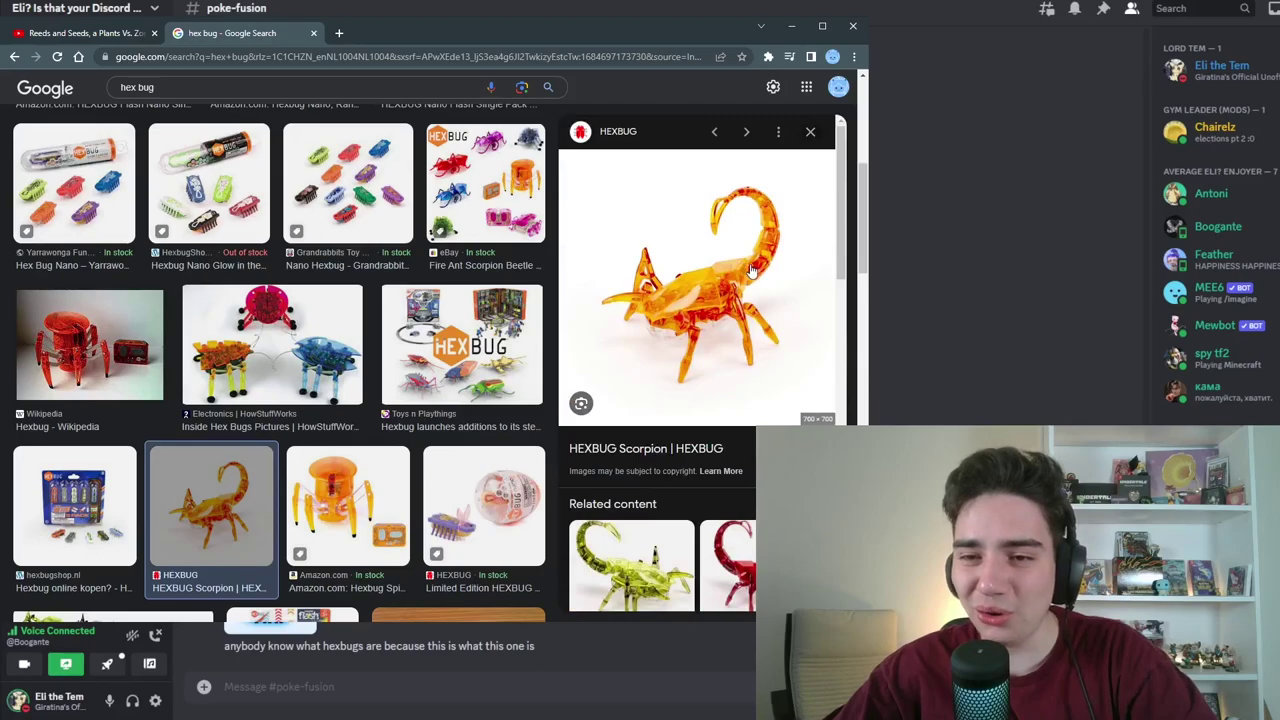
{"action": "left_click", "coordinate": [810, 140]}
{"action": "scroll", "coordinate": [493, 346], "scroll_direction": "down", "scroll_amount": 3}
{"action": "scroll", "coordinate": [555, 330], "scroll_direction": "down", "scroll_amount": 1}
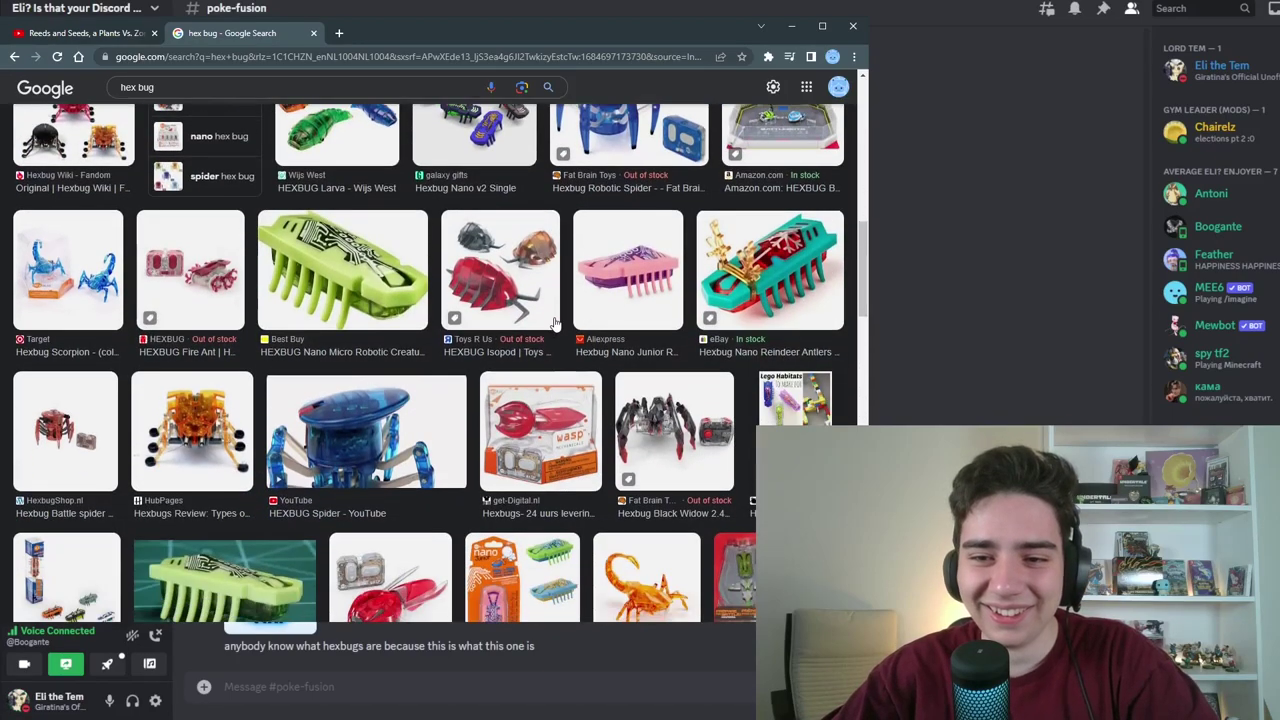
{"action": "left_click", "coordinate": [527, 308]}
{"action": "key", "text": "Escape"}
{"action": "scroll", "coordinate": [390, 355], "scroll_direction": "down", "scroll_amount": 5}
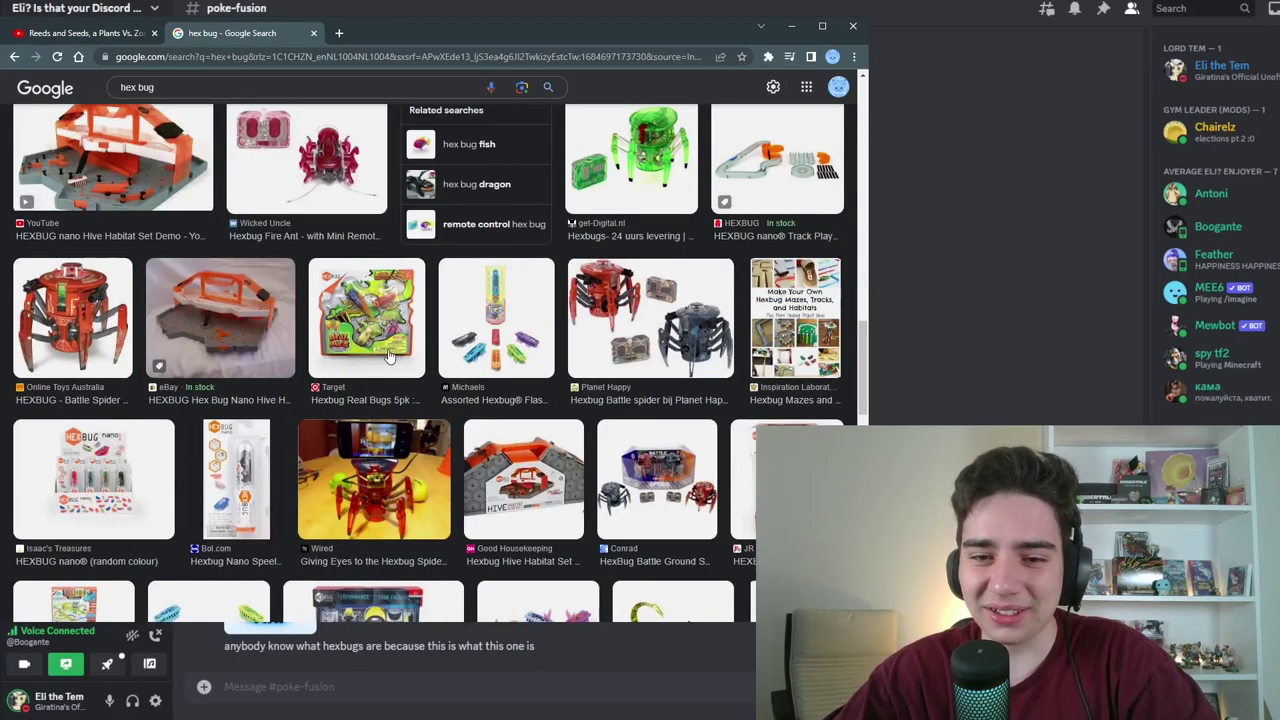
{"action": "scroll", "coordinate": [390, 355], "scroll_direction": "down", "scroll_amount": 2}
{"action": "scroll", "coordinate": [390, 355], "scroll_direction": "down", "scroll_amount": 3}
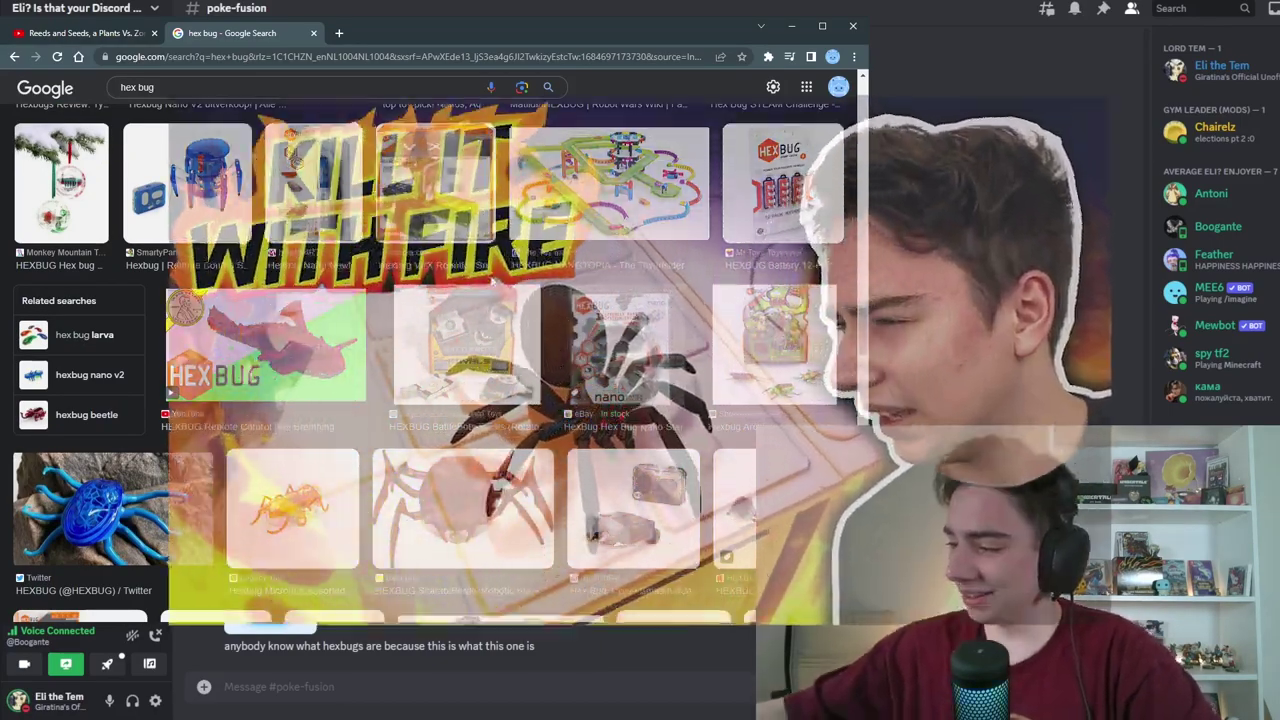
{"action": "scroll", "coordinate": [491, 283], "scroll_direction": "up", "scroll_amount": 3}
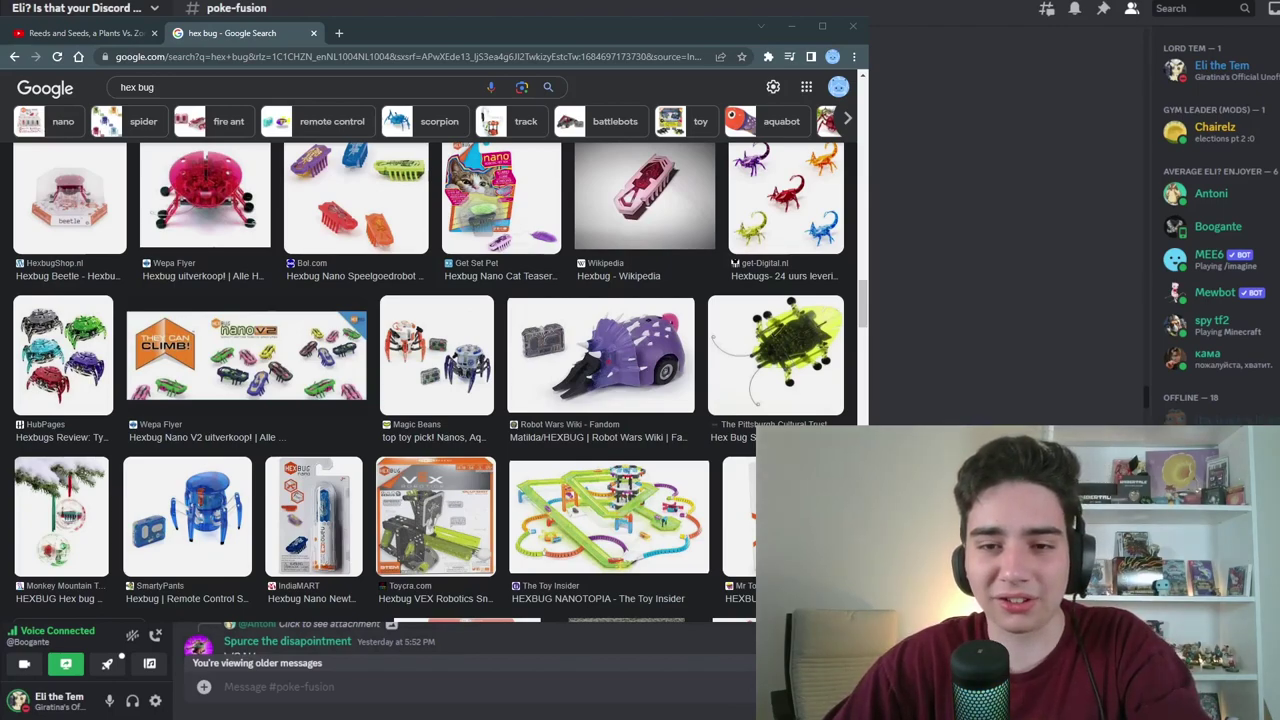
Back in Discord, open the creation trio message's options and preview a Giratina fusion
{"action": "key", "text": "alt+Tab"}
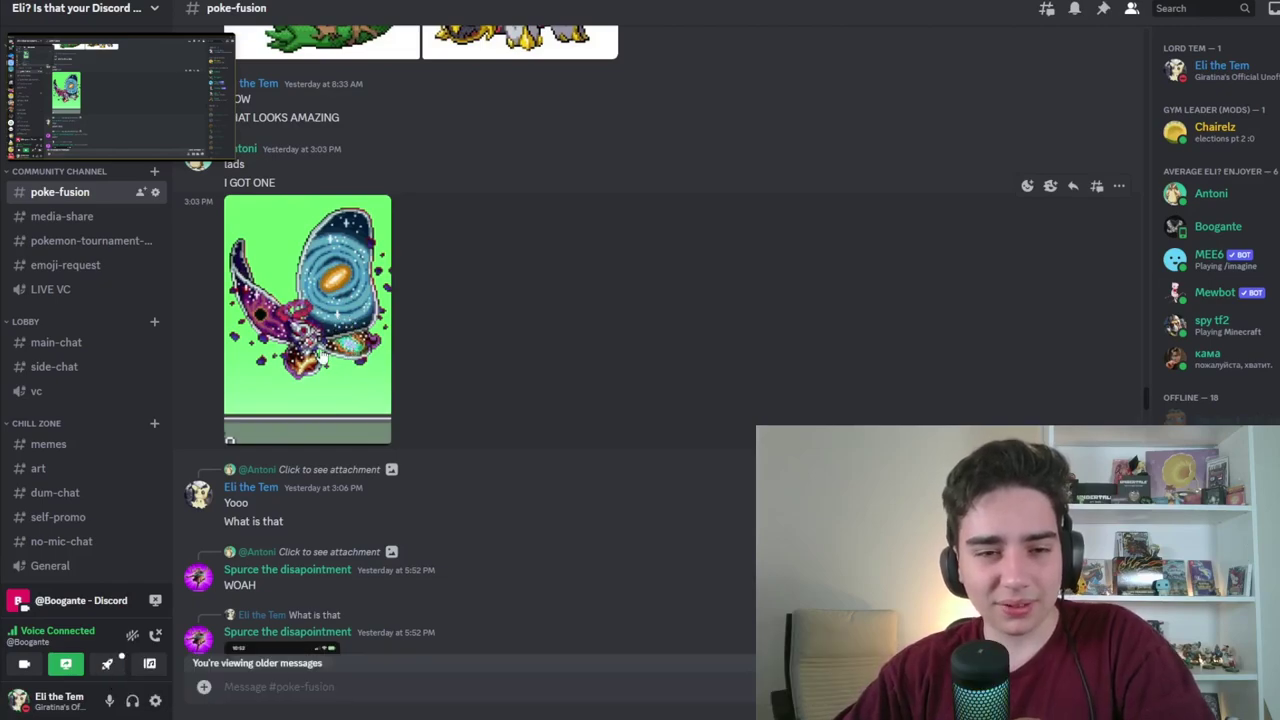
{"action": "scroll", "coordinate": [576, 498], "scroll_direction": "down", "scroll_amount": 5}
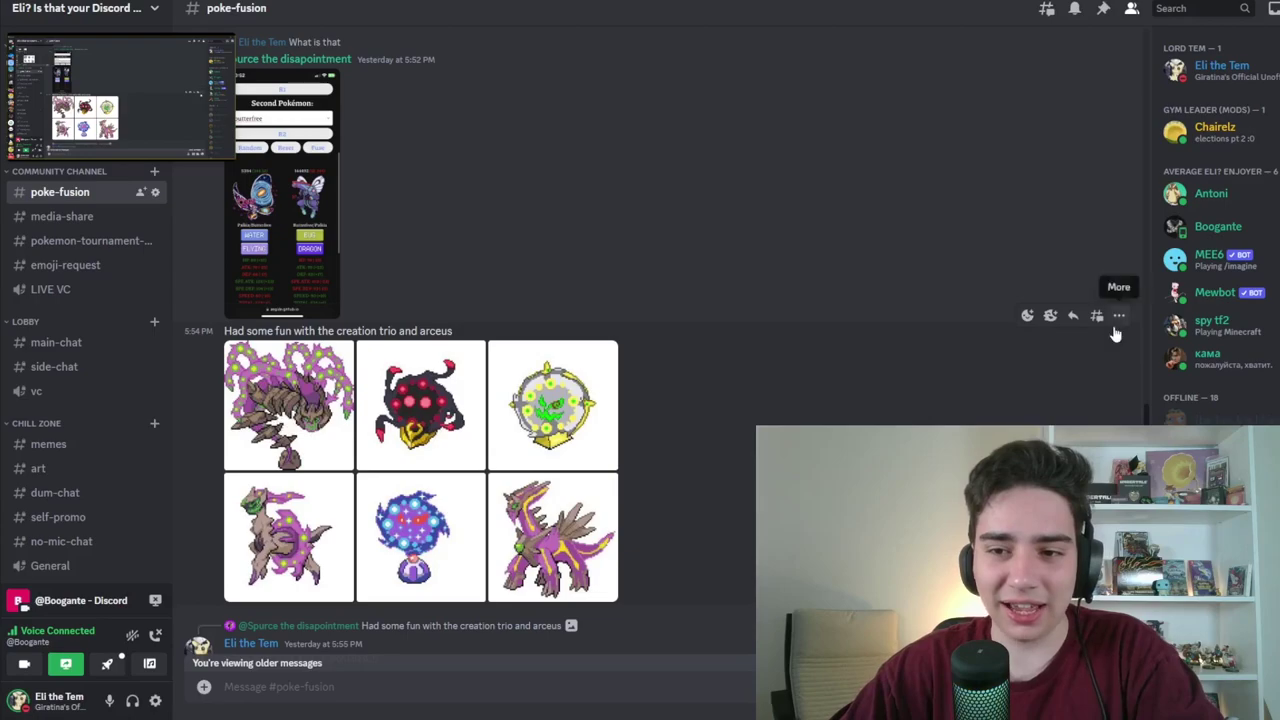
{"action": "left_click", "coordinate": [1118, 316]}
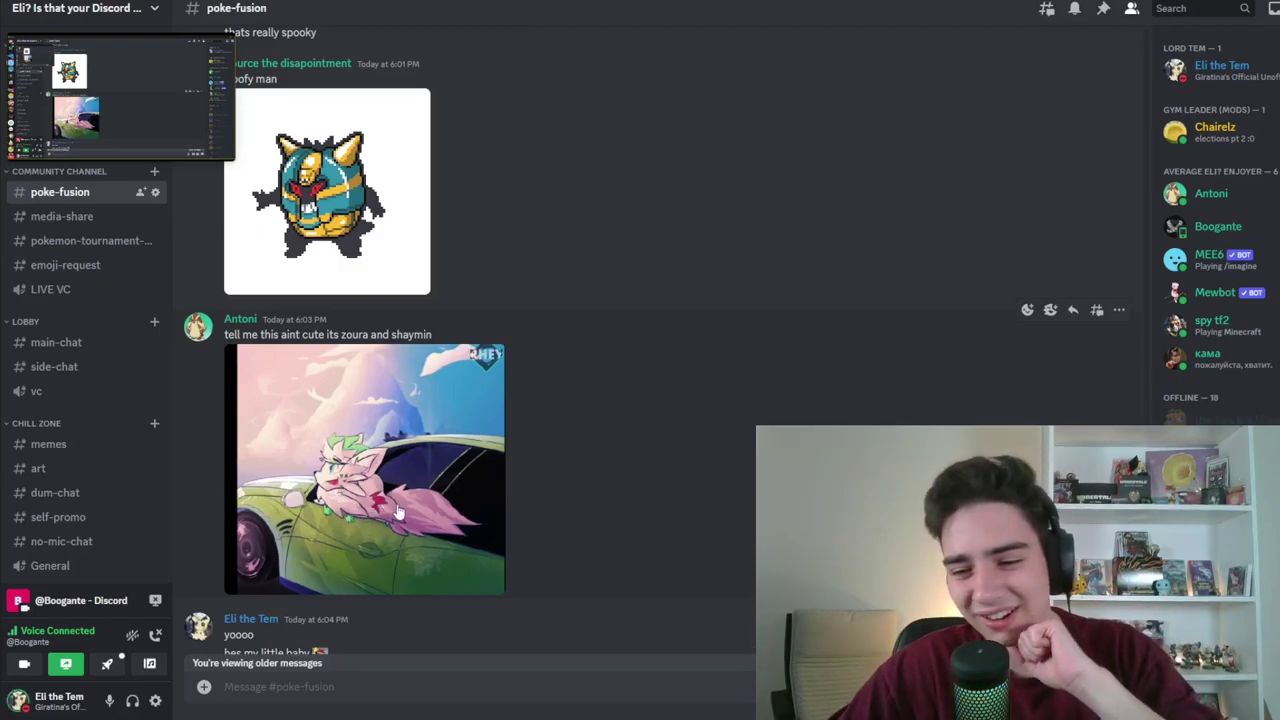
{"action": "scroll", "coordinate": [400, 511], "scroll_direction": "up", "scroll_amount": 4}
{"action": "scroll", "coordinate": [407, 523], "scroll_direction": "up", "scroll_amount": 5}
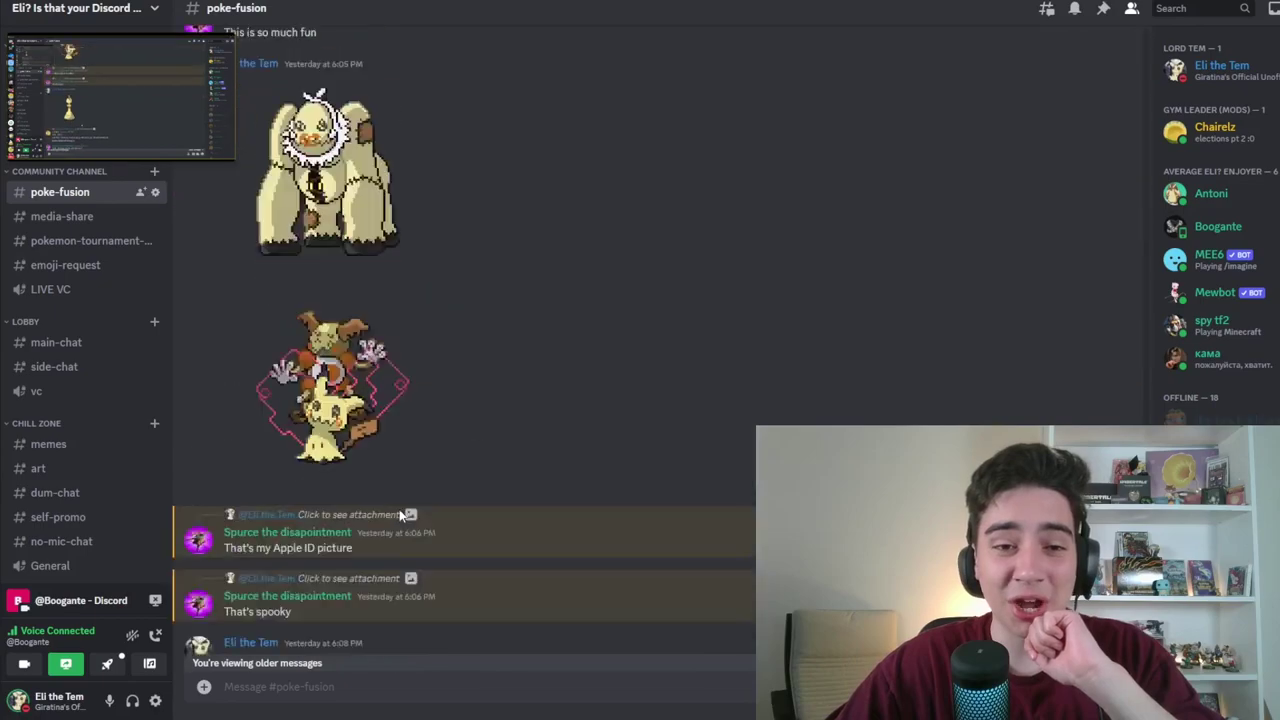
{"action": "scroll", "coordinate": [407, 523], "scroll_direction": "up", "scroll_amount": 5}
{"action": "scroll", "coordinate": [407, 523], "scroll_direction": "up", "scroll_amount": 5}
{"action": "scroll", "coordinate": [407, 523], "scroll_direction": "up", "scroll_amount": 5}
{"action": "left_click", "coordinate": [375, 305]}
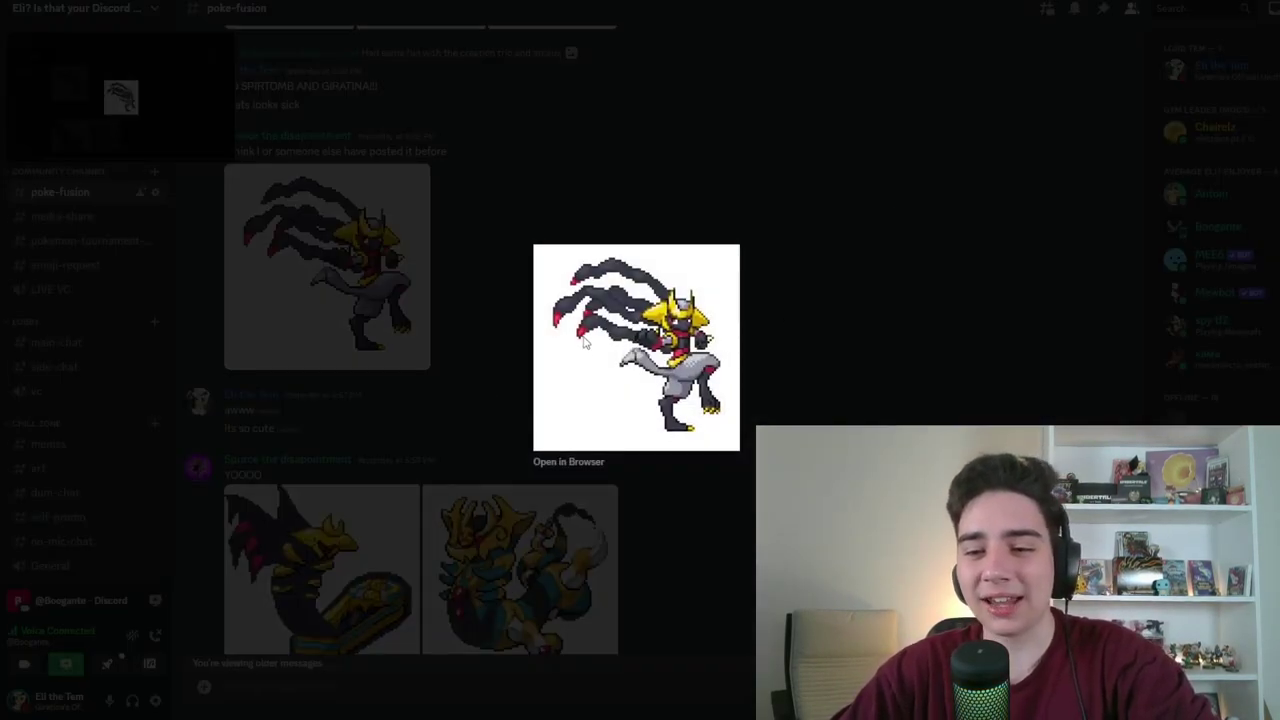
{"action": "left_click", "coordinate": [531, 341]}
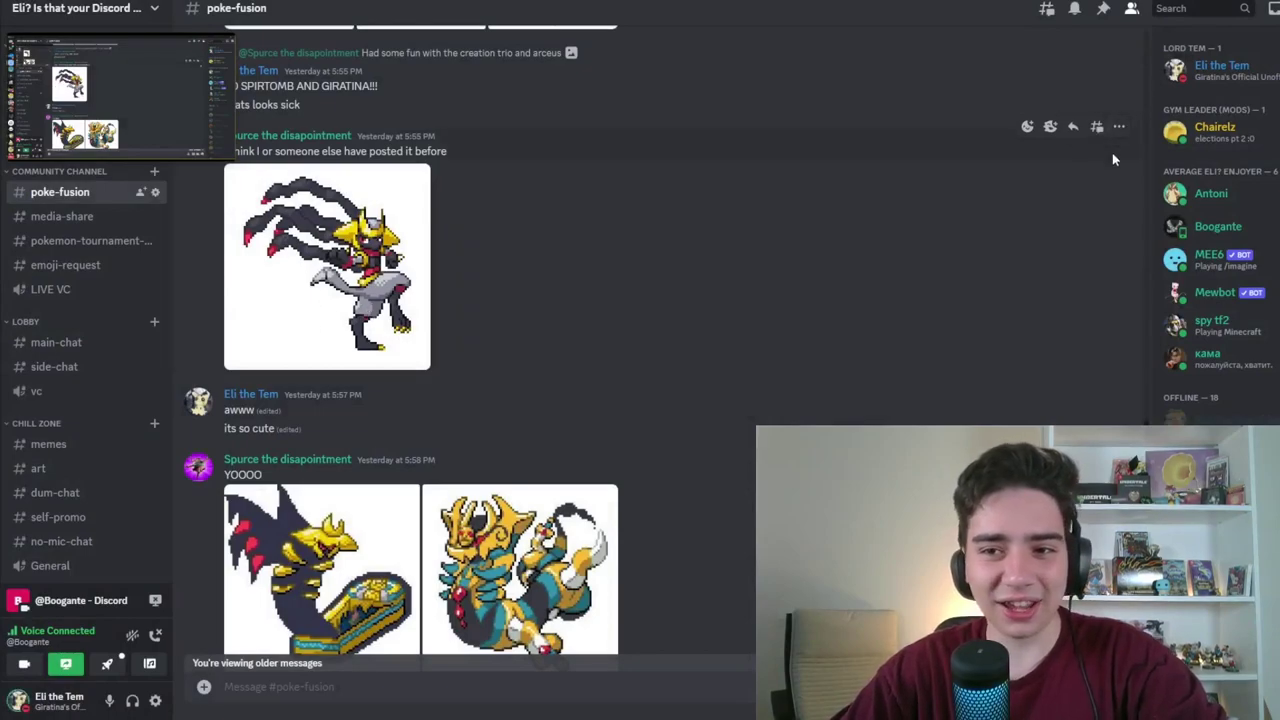
{"action": "scroll", "coordinate": [479, 428], "scroll_direction": "down", "scroll_amount": 3}
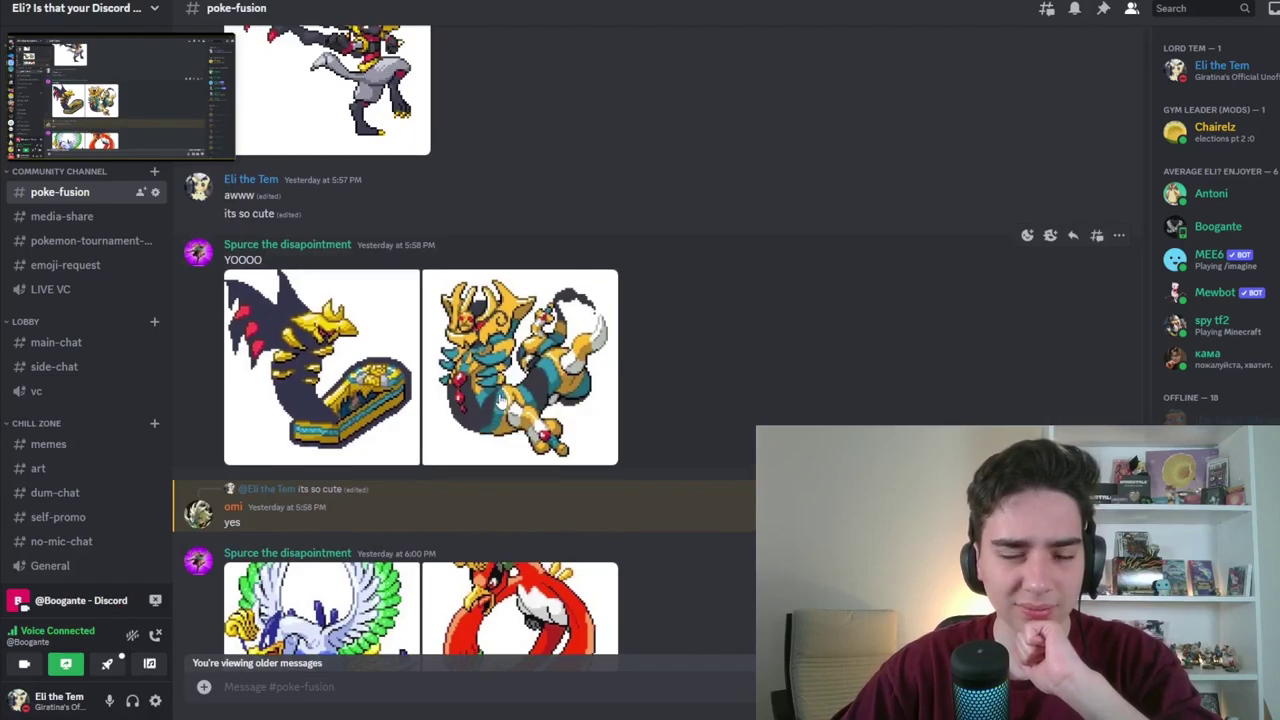
{"action": "scroll", "coordinate": [500, 400], "scroll_direction": "down", "scroll_amount": 2}
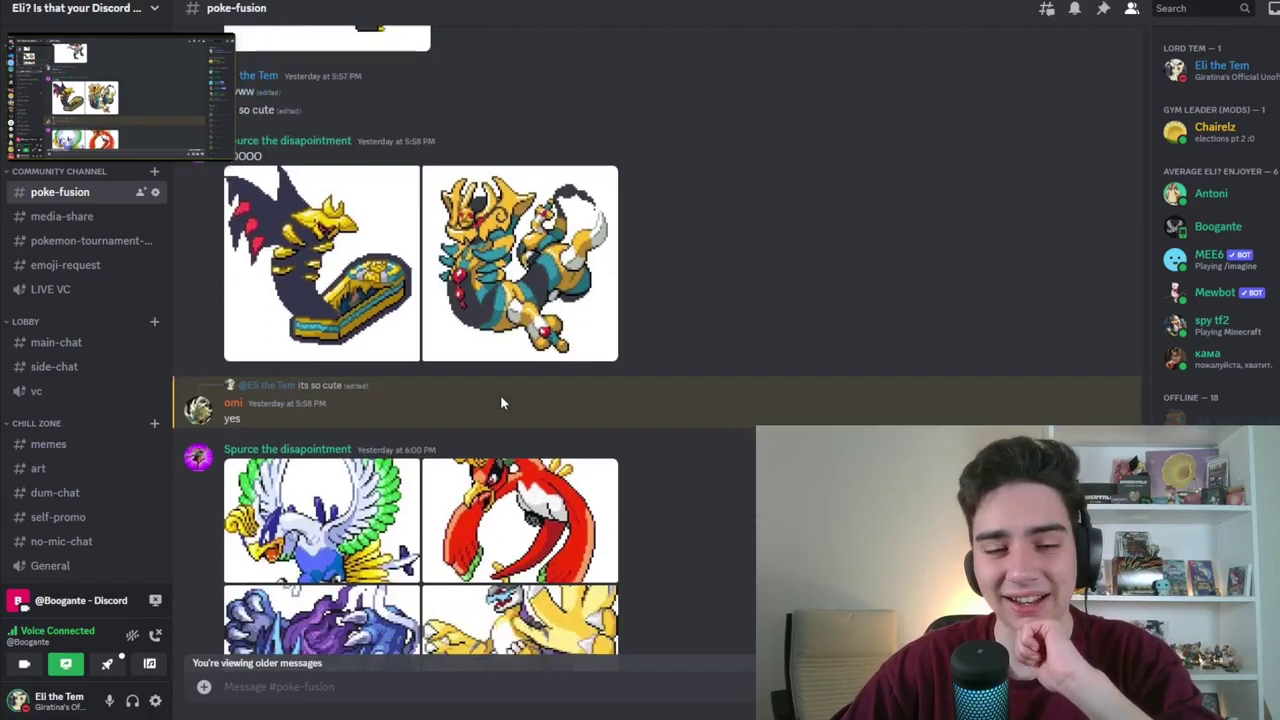
{"action": "scroll", "coordinate": [500, 400], "scroll_direction": "down", "scroll_amount": 3}
{"action": "scroll", "coordinate": [470, 420], "scroll_direction": "down", "scroll_amount": 3}
{"action": "scroll", "coordinate": [430, 445], "scroll_direction": "down", "scroll_amount": 4}
{"action": "mouse_move", "coordinate": [375, 522]}
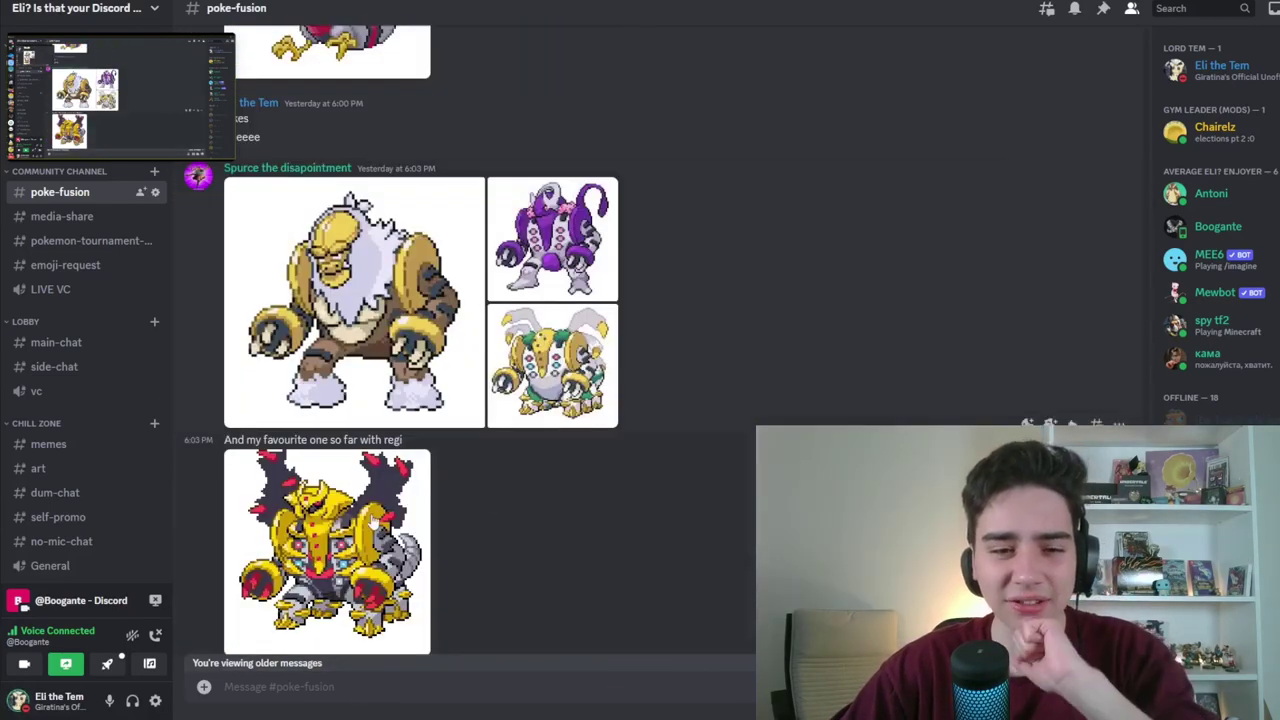
{"action": "scroll", "coordinate": [385, 493], "scroll_direction": "down", "scroll_amount": 1}
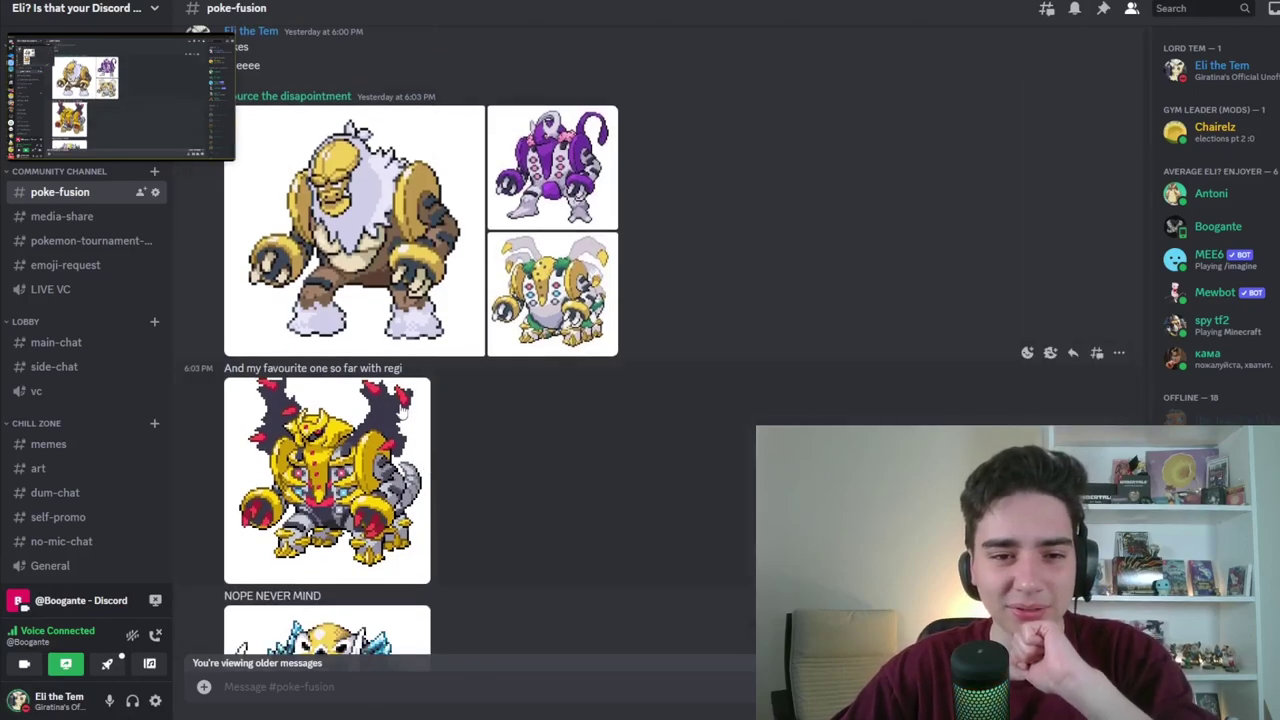
Preview a fusion image, then open its message options to pin it
{"action": "right_click", "coordinate": [345, 520]}
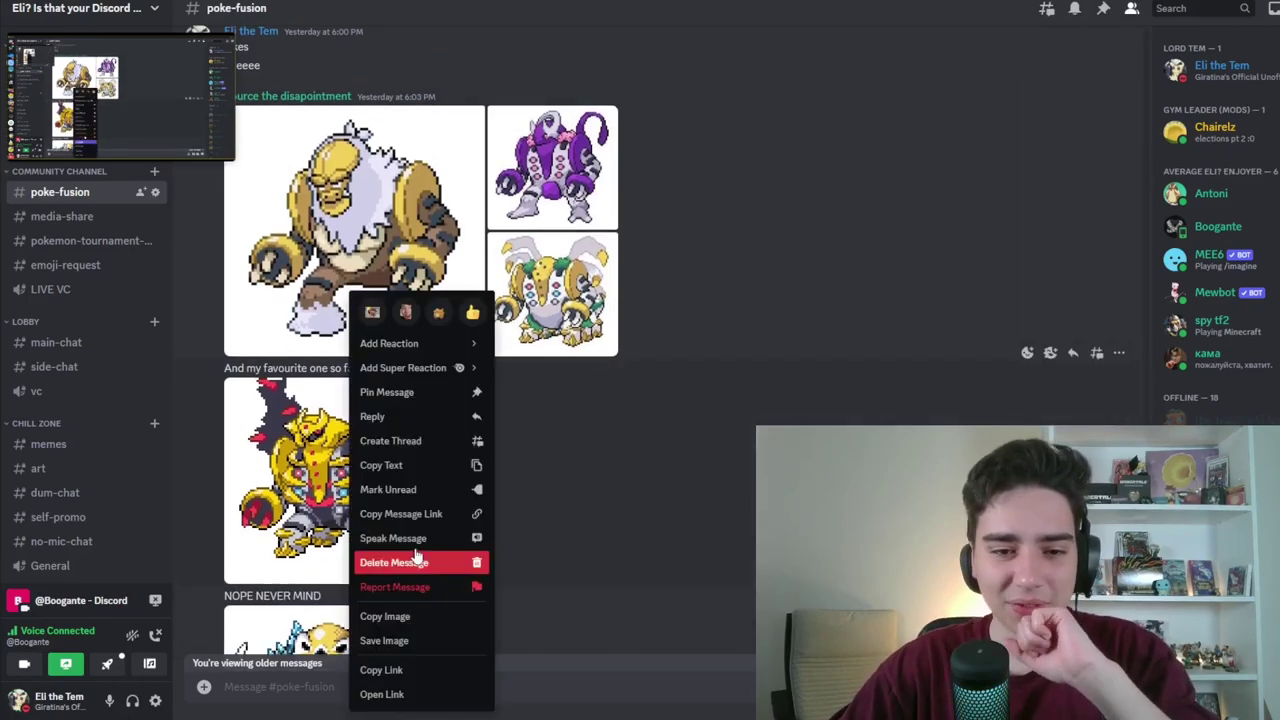
{"action": "left_click", "coordinate": [325, 440]}
{"action": "left_click", "coordinate": [540, 513]}
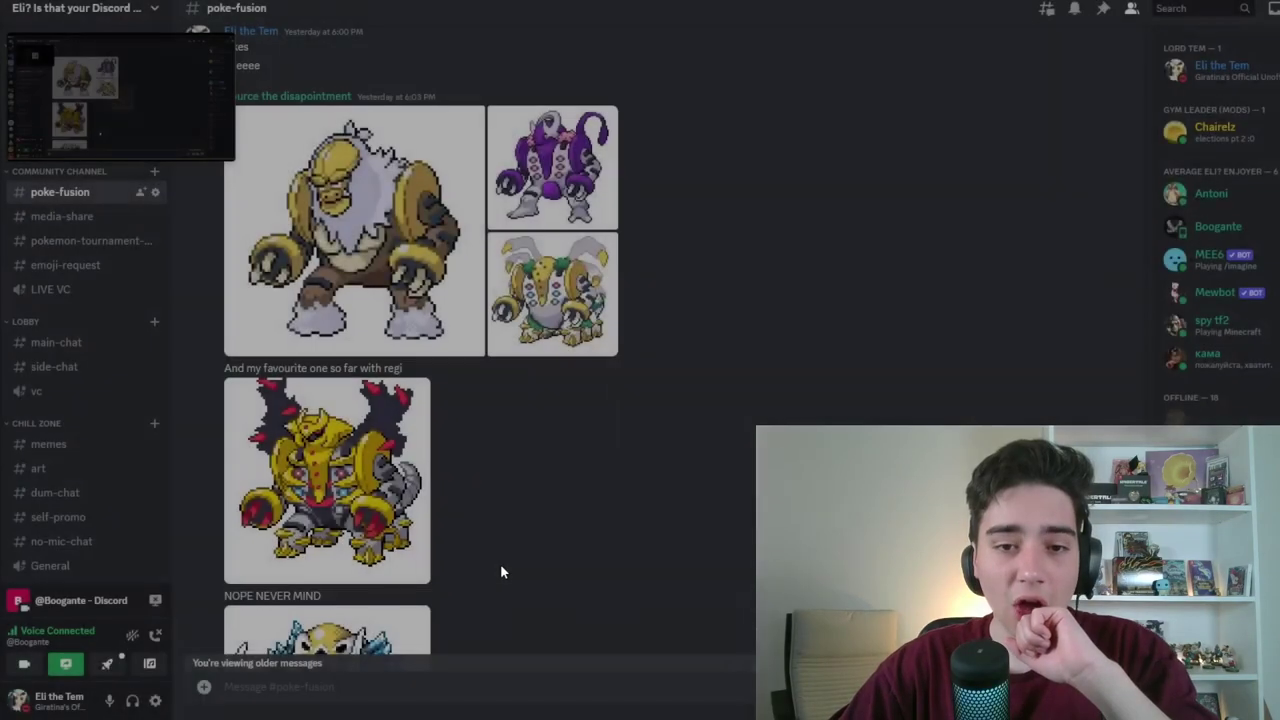
{"action": "scroll", "coordinate": [500, 563], "scroll_direction": "down", "scroll_amount": 3}
{"action": "right_click", "coordinate": [338, 497]}
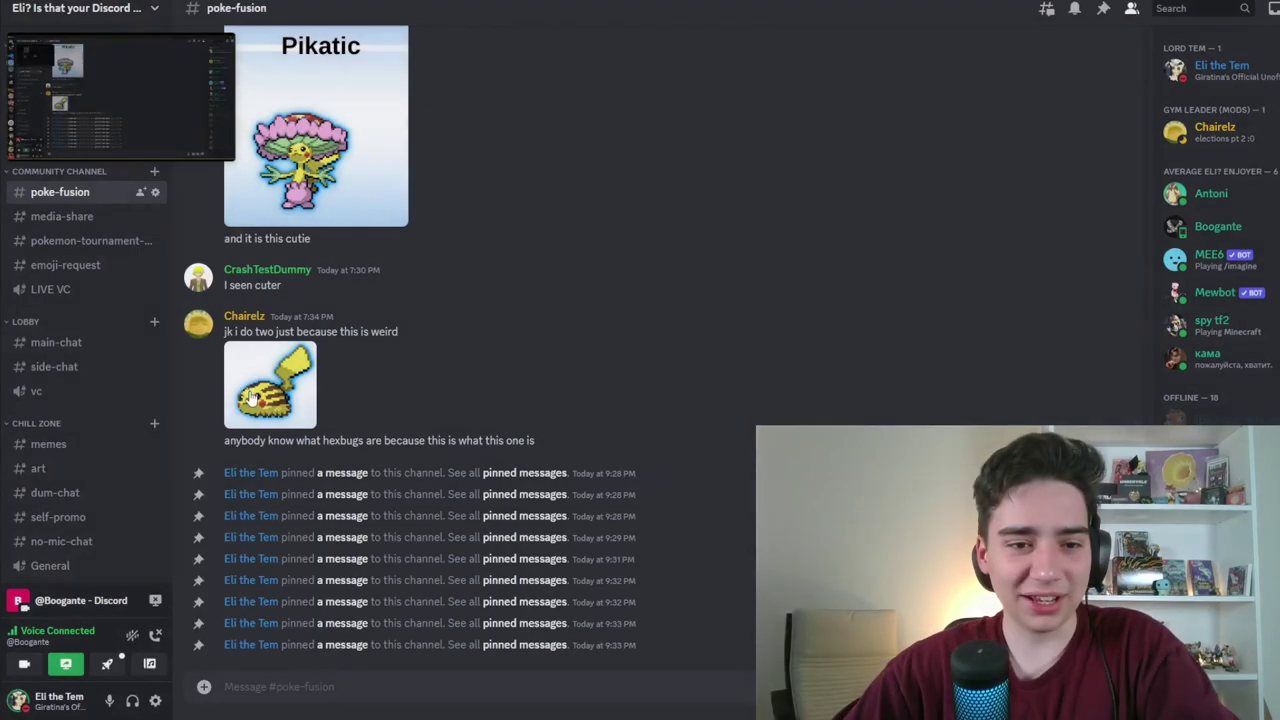
{"action": "mouse_move", "coordinate": [270, 385]}
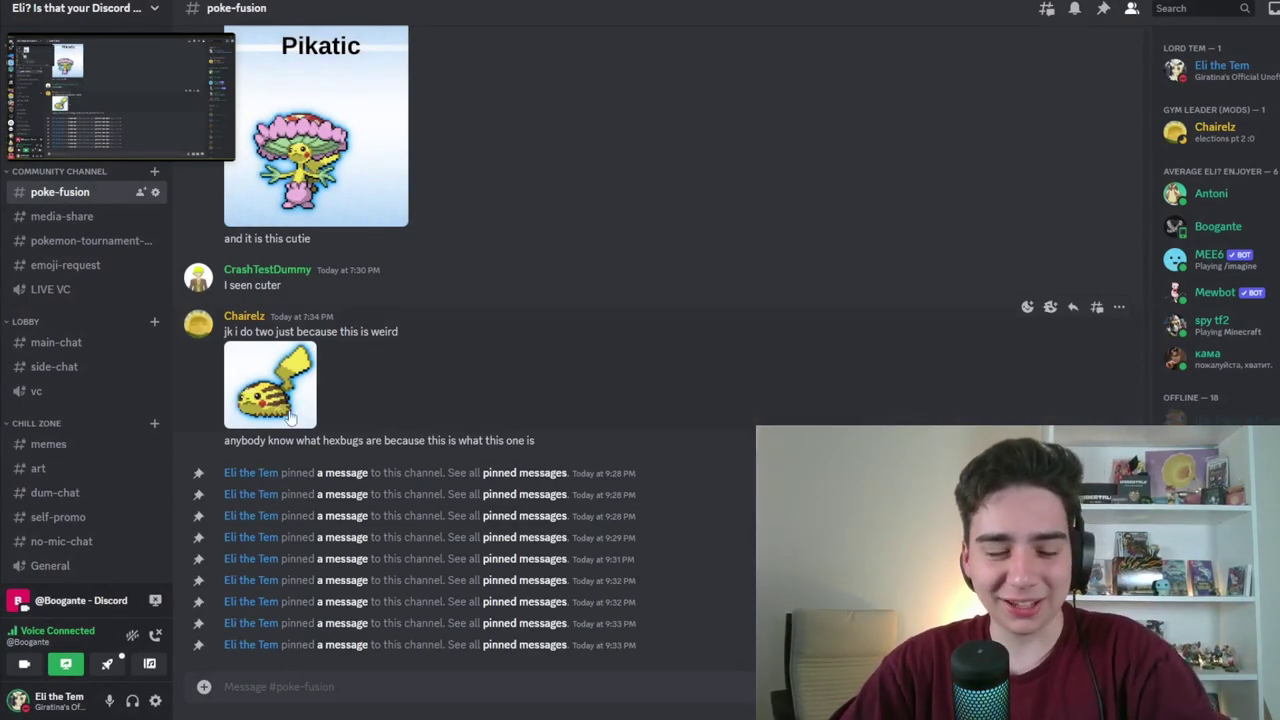
Pin the flat Pikachu fusion message and bring up the pinned messages list
{"action": "left_click", "coordinate": [1119, 307]}
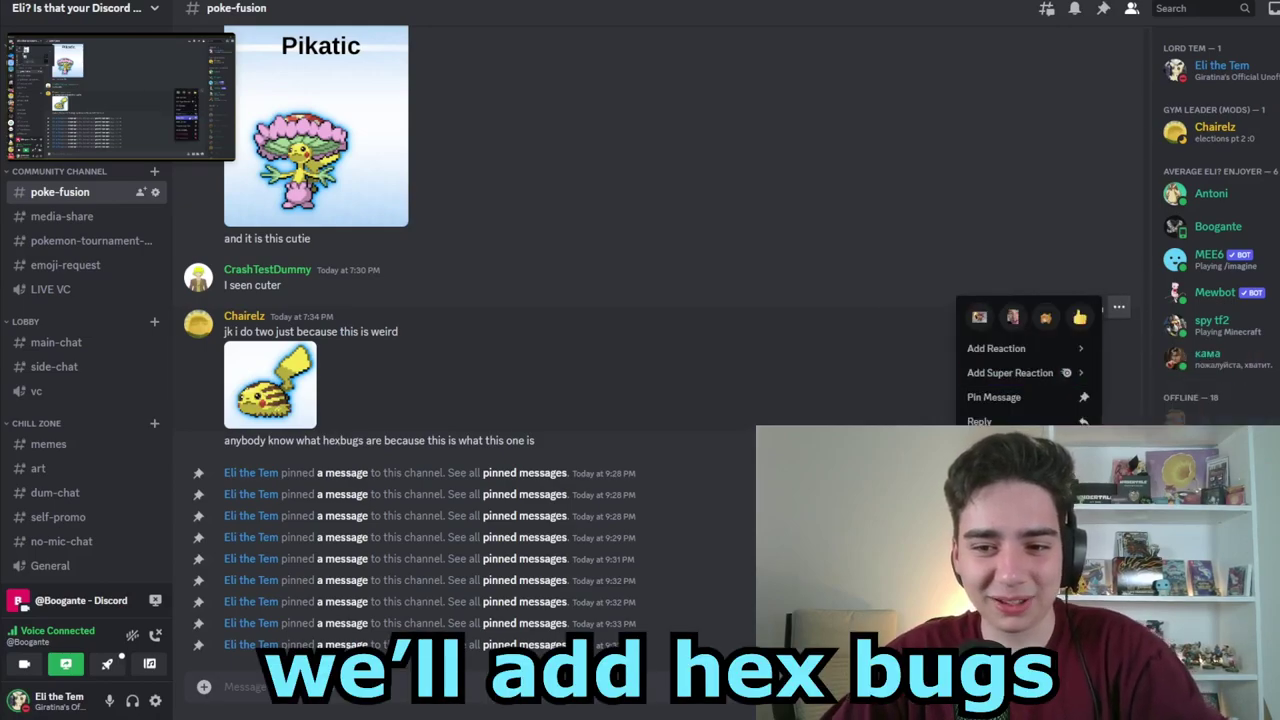
{"action": "left_click", "coordinate": [1013, 400], "text": "shift"}
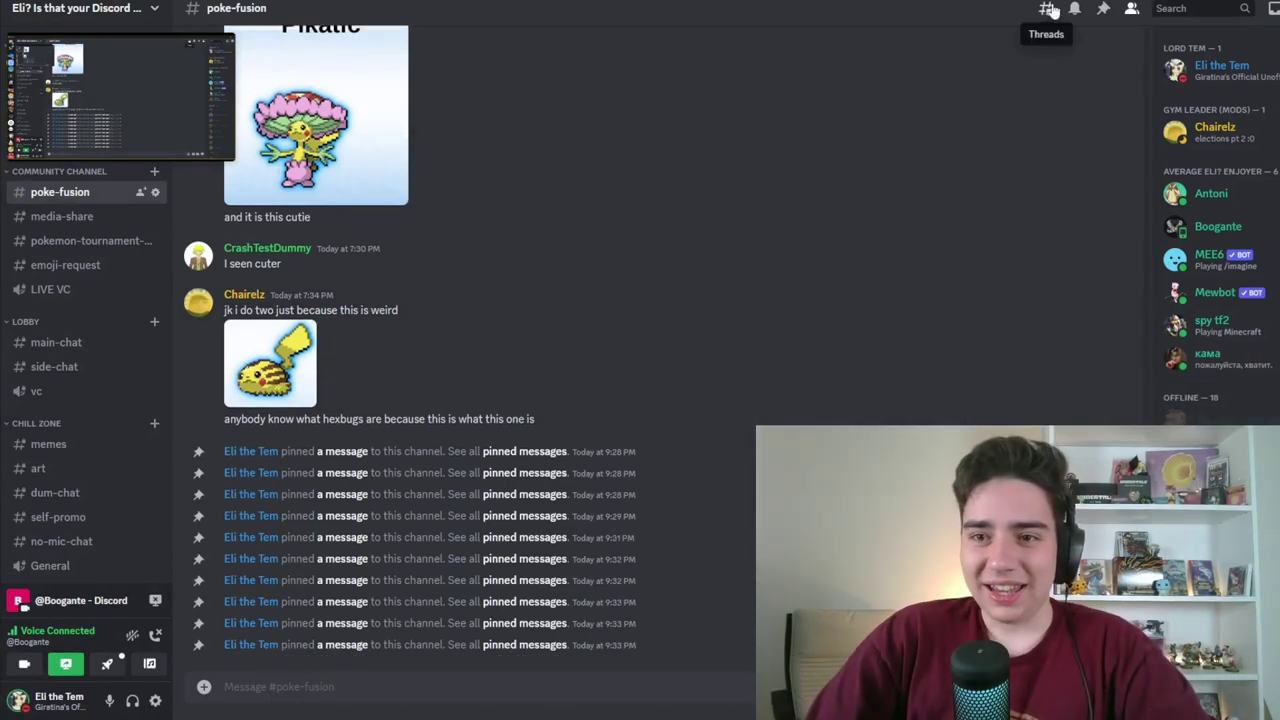
{"action": "left_click", "coordinate": [1108, 12]}
{"action": "scroll", "coordinate": [958, 300], "scroll_direction": "down", "scroll_amount": 5}
{"action": "scroll", "coordinate": [958, 310], "scroll_direction": "down", "scroll_amount": 5}
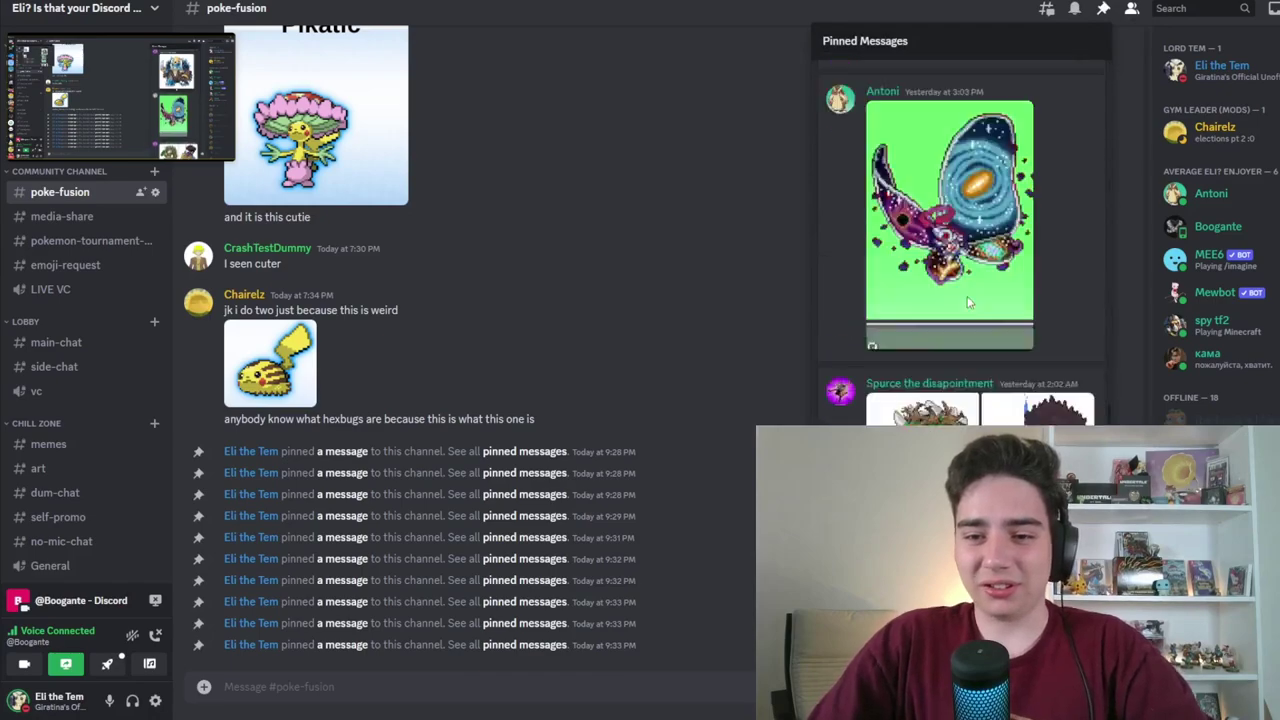
{"action": "scroll", "coordinate": [958, 319], "scroll_direction": "down", "scroll_amount": 5}
{"action": "scroll", "coordinate": [958, 319], "scroll_direction": "up", "scroll_amount": 3}
{"action": "scroll", "coordinate": [958, 319], "scroll_direction": "down", "scroll_amount": 2}
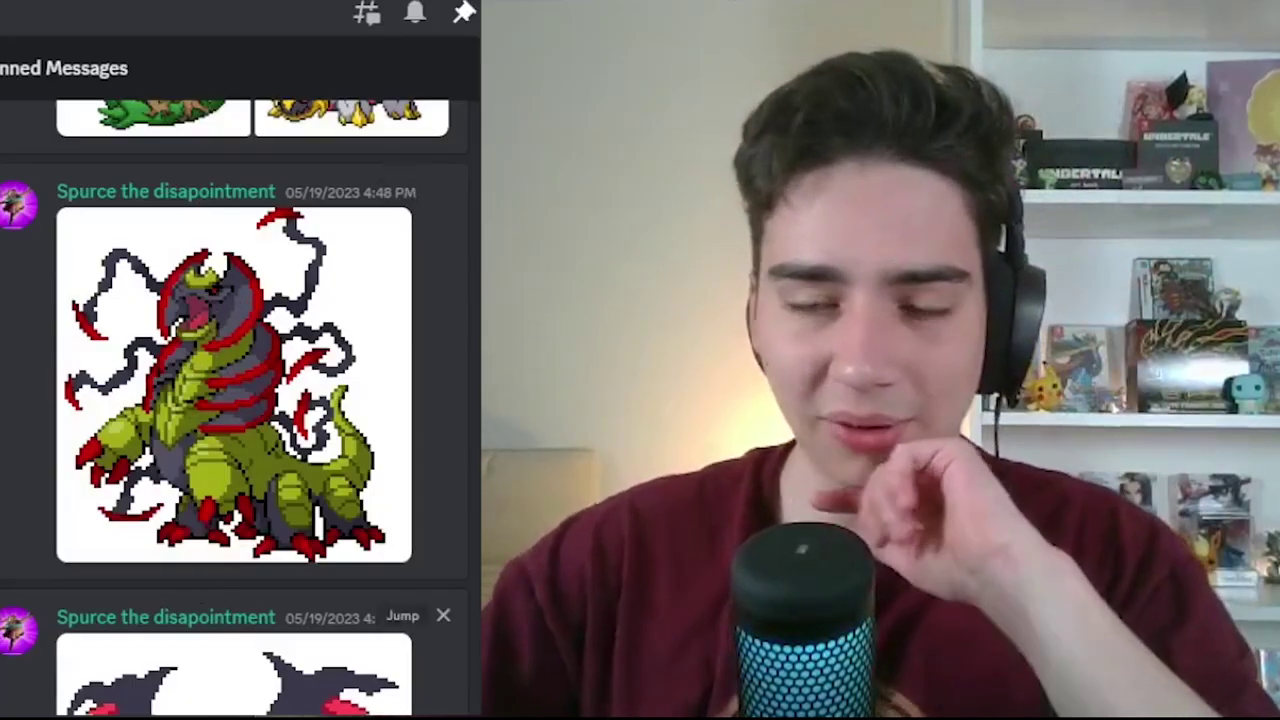
{"action": "mouse_move", "coordinate": [245, 380]}
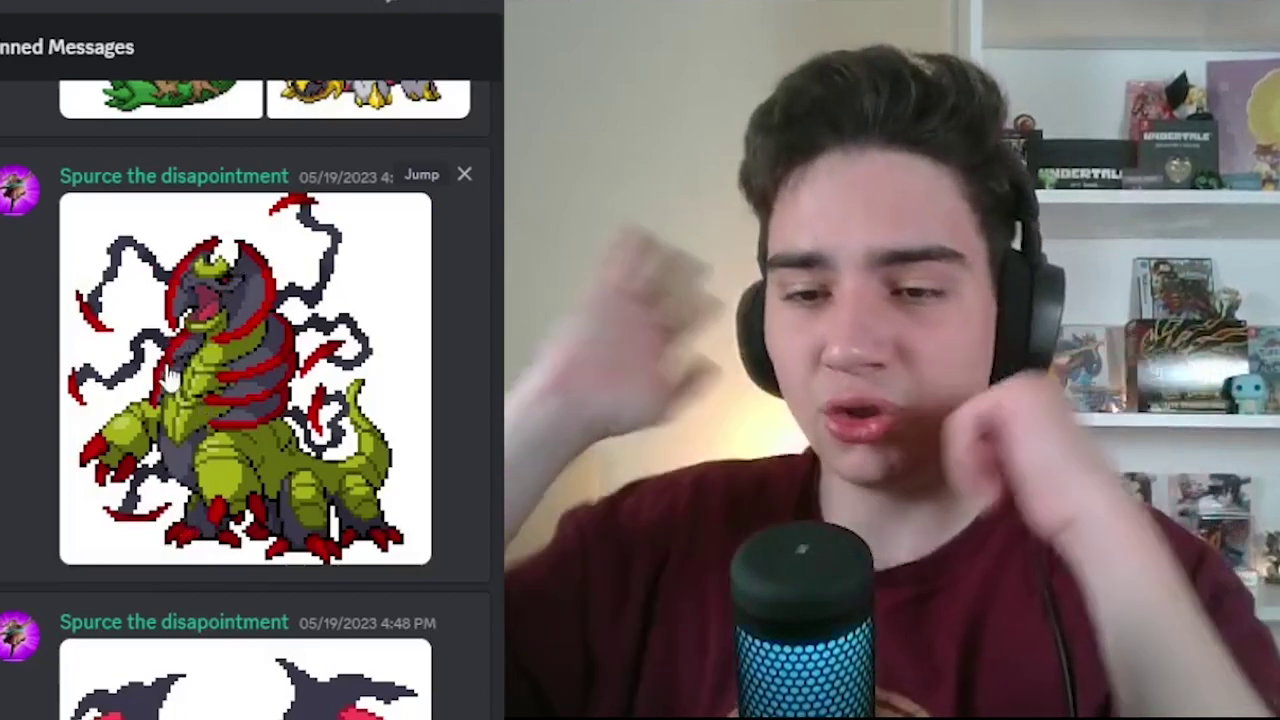
{"action": "scroll", "coordinate": [170, 378], "scroll_direction": "up", "scroll_amount": 4}
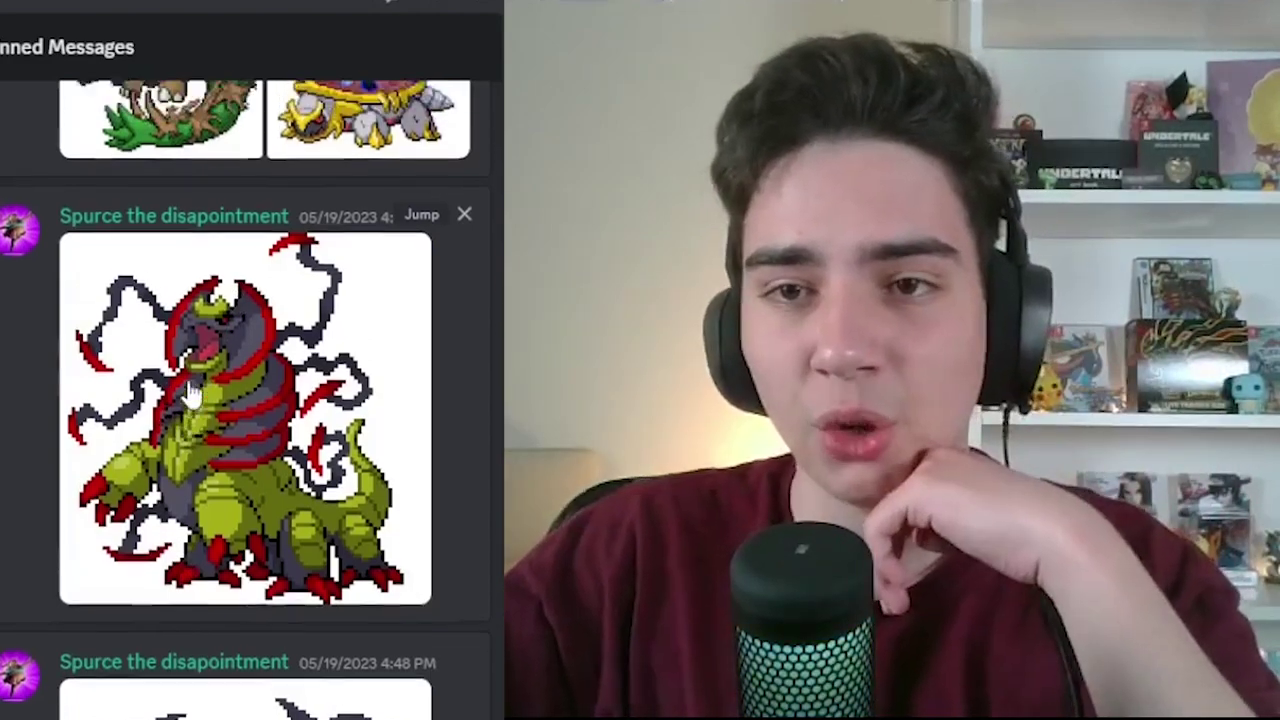
{"action": "scroll", "coordinate": [330, 437], "scroll_direction": "up", "scroll_amount": 5}
{"action": "scroll", "coordinate": [330, 437], "scroll_direction": "up", "scroll_amount": 5}
{"action": "scroll", "coordinate": [330, 437], "scroll_direction": "down", "scroll_amount": 15}
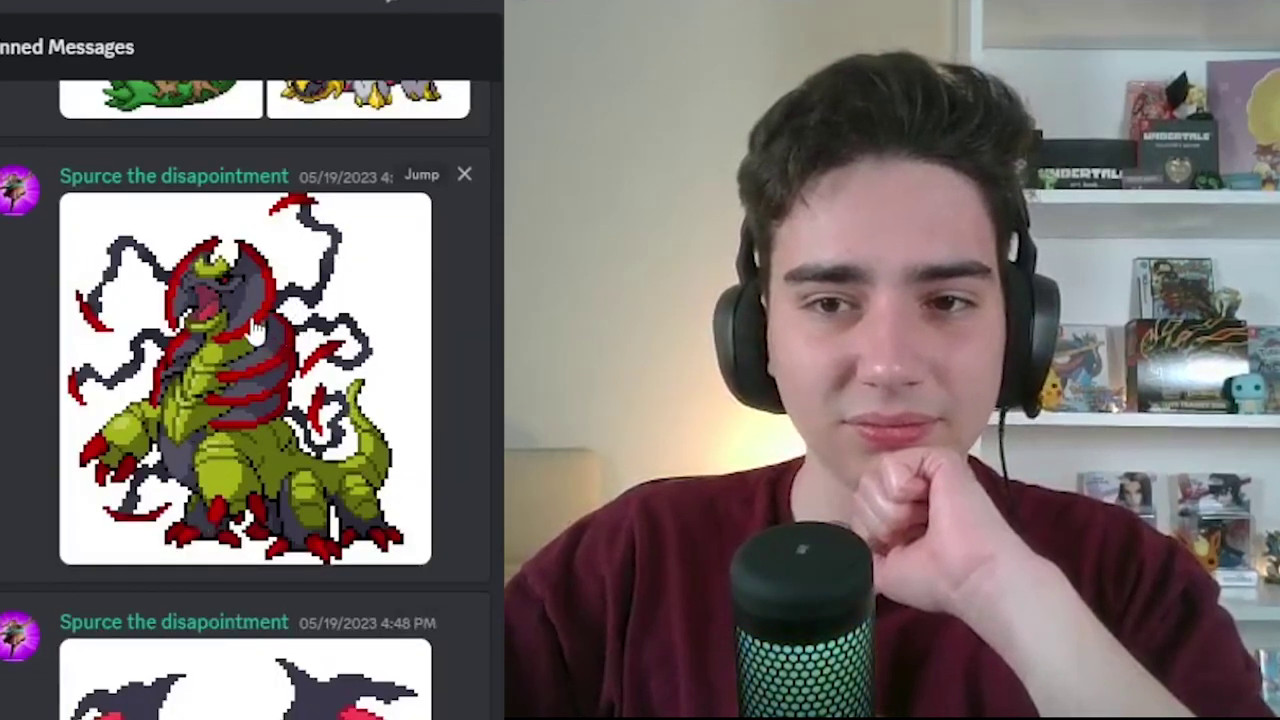
{"action": "scroll", "coordinate": [465, 645], "scroll_direction": "up", "scroll_amount": 5}
{"action": "scroll", "coordinate": [262, 676], "scroll_direction": "down", "scroll_amount": 2}
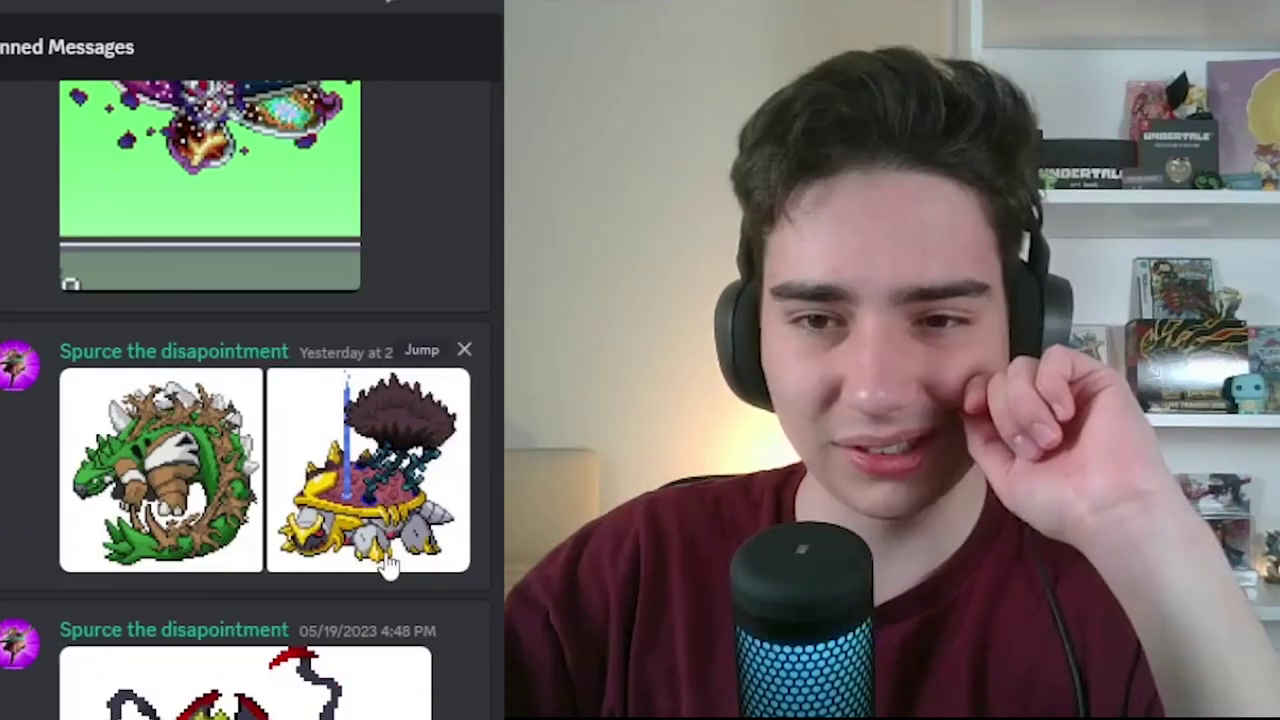
Unpin the two-image fusion post, then refresh the pinned messages list
{"action": "left_click", "coordinate": [464, 349]}
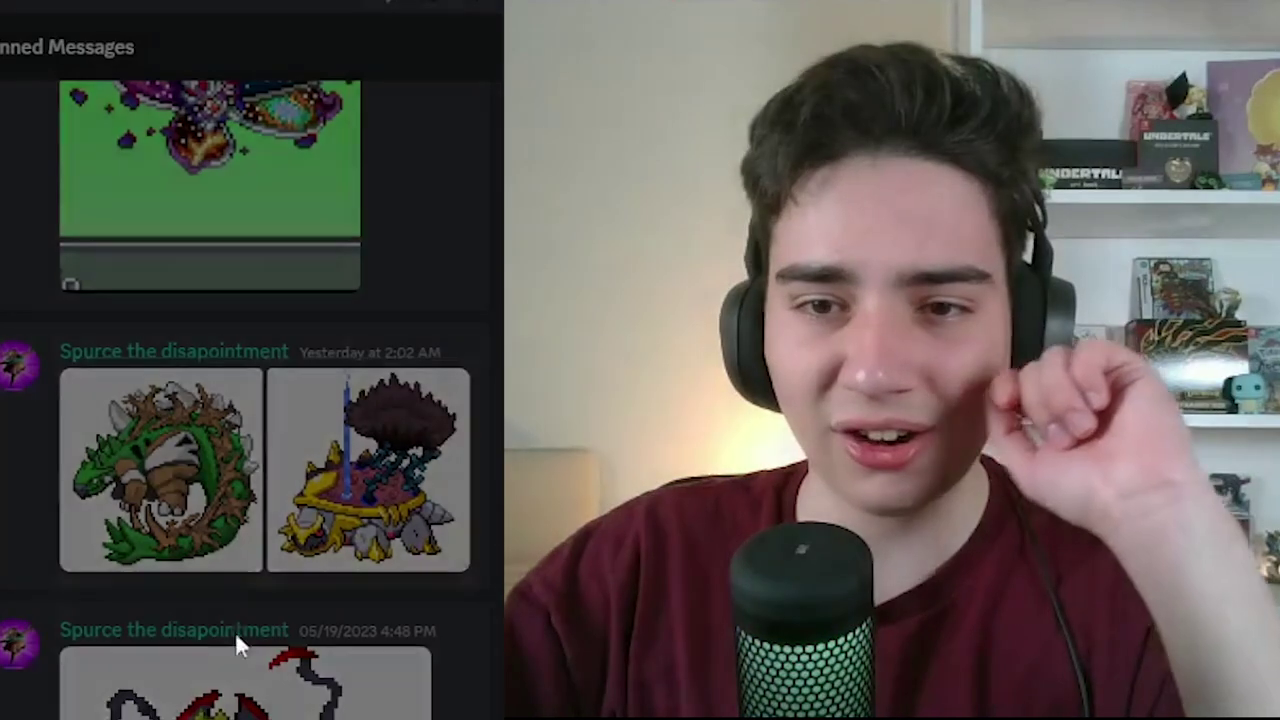
{"action": "key", "text": "Return"}
{"action": "scroll", "coordinate": [250, 400], "scroll_direction": "up", "scroll_amount": 3}
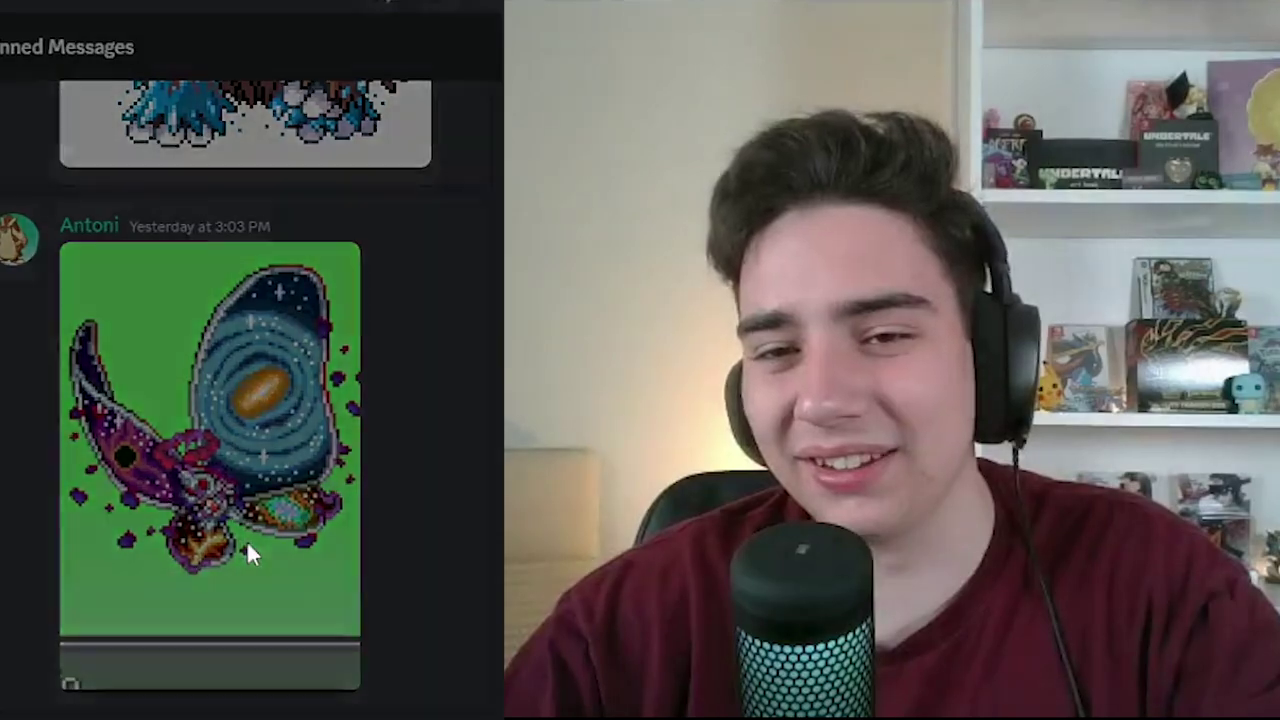
{"action": "left_click", "coordinate": [493, 7]}
{"action": "left_click", "coordinate": [493, 7]}
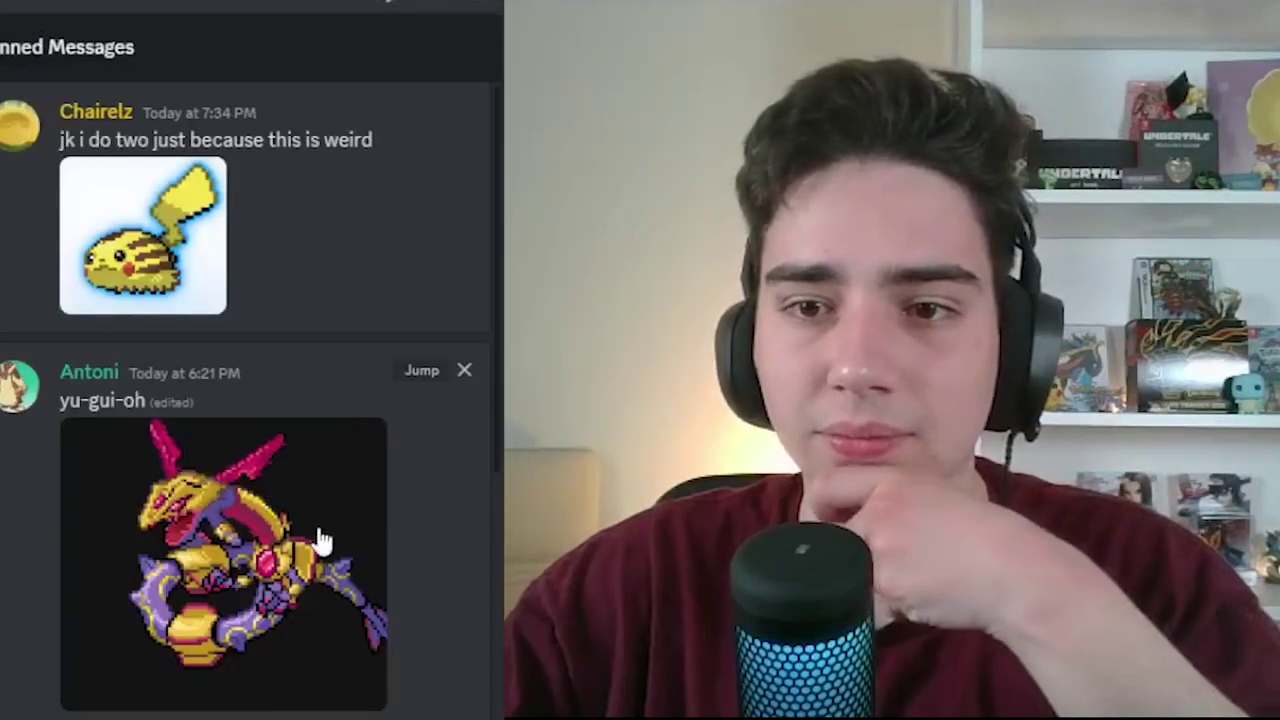
{"action": "scroll", "coordinate": [157, 429], "scroll_direction": "down", "scroll_amount": 5}
{"action": "scroll", "coordinate": [157, 429], "scroll_direction": "down", "scroll_amount": 3}
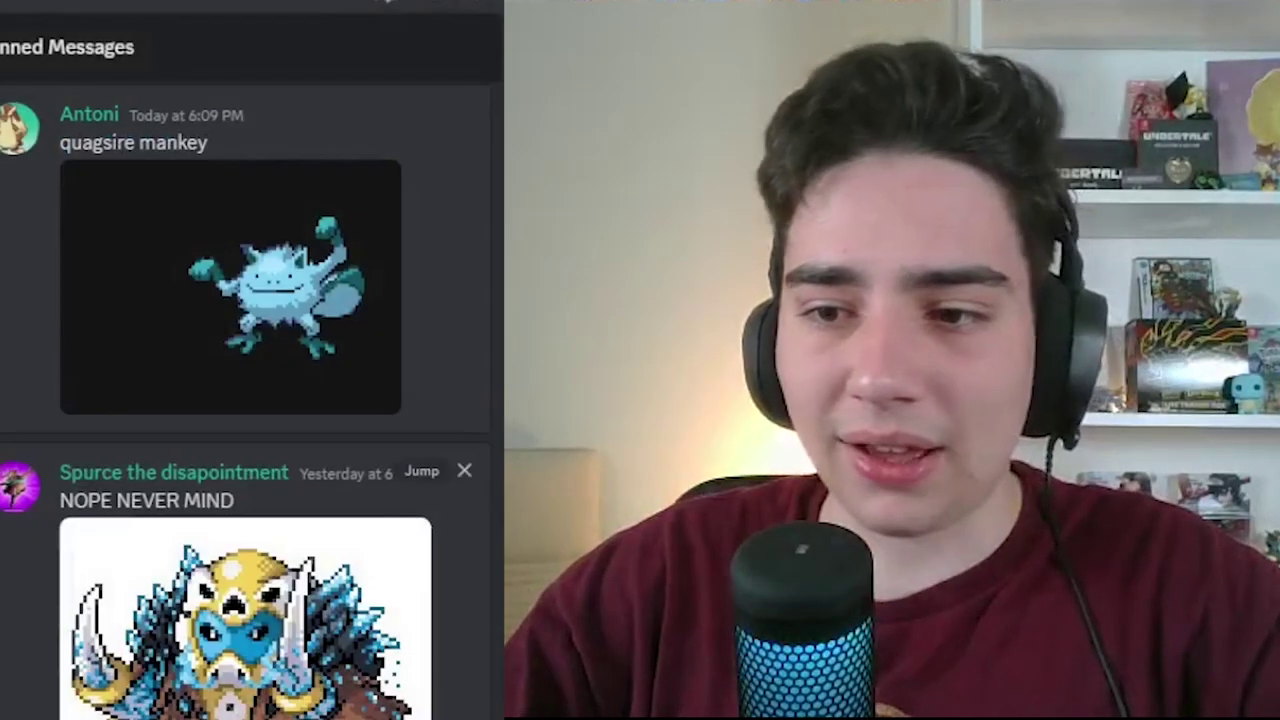
{"action": "scroll", "coordinate": [183, 680], "scroll_direction": "down", "scroll_amount": 1}
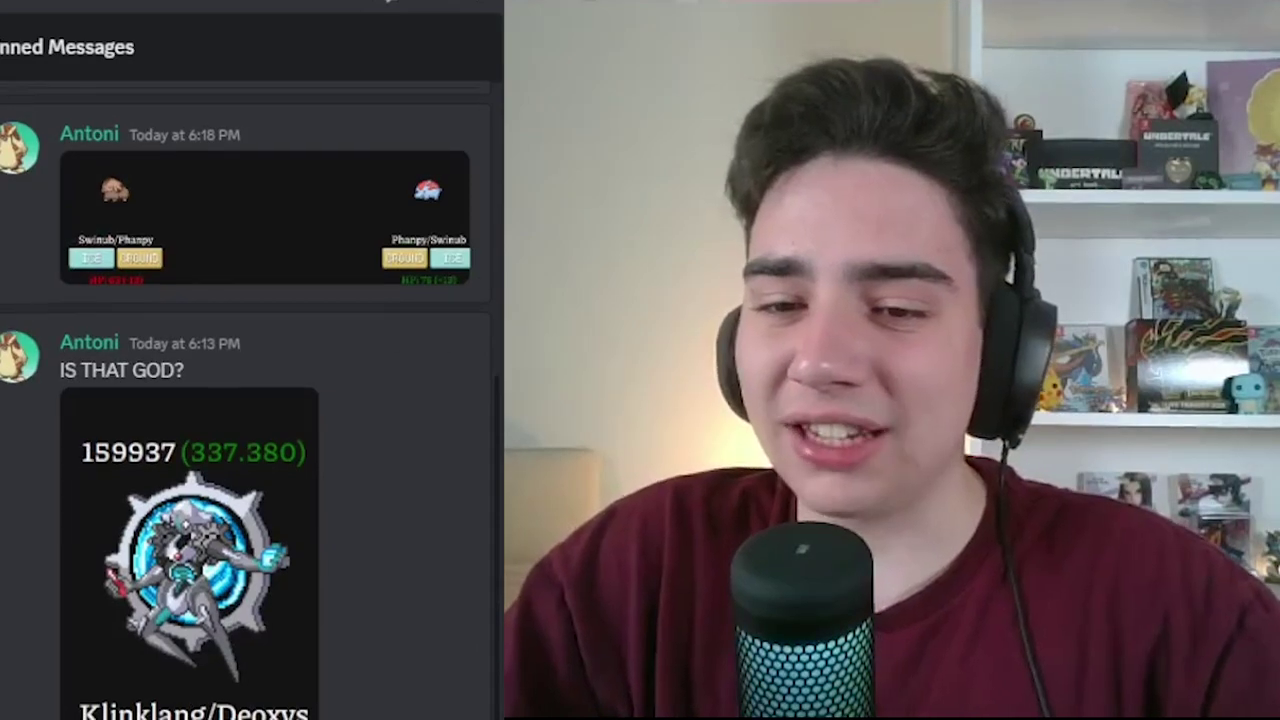
{"action": "scroll", "coordinate": [152, 285], "scroll_direction": "down", "scroll_amount": 4}
{"action": "scroll", "coordinate": [152, 285], "scroll_direction": "up", "scroll_amount": 8}
{"action": "scroll", "coordinate": [152, 285], "scroll_direction": "up", "scroll_amount": 1}
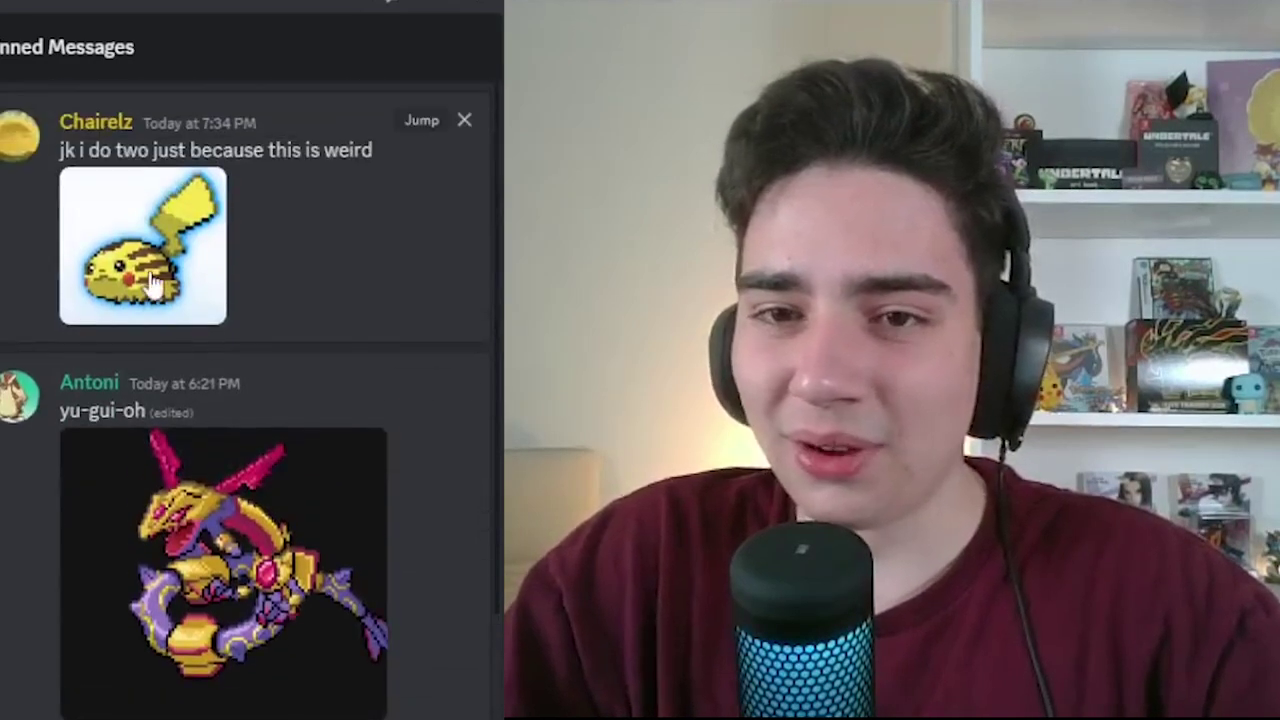
{"action": "scroll", "coordinate": [152, 285], "scroll_direction": "down", "scroll_amount": 5}
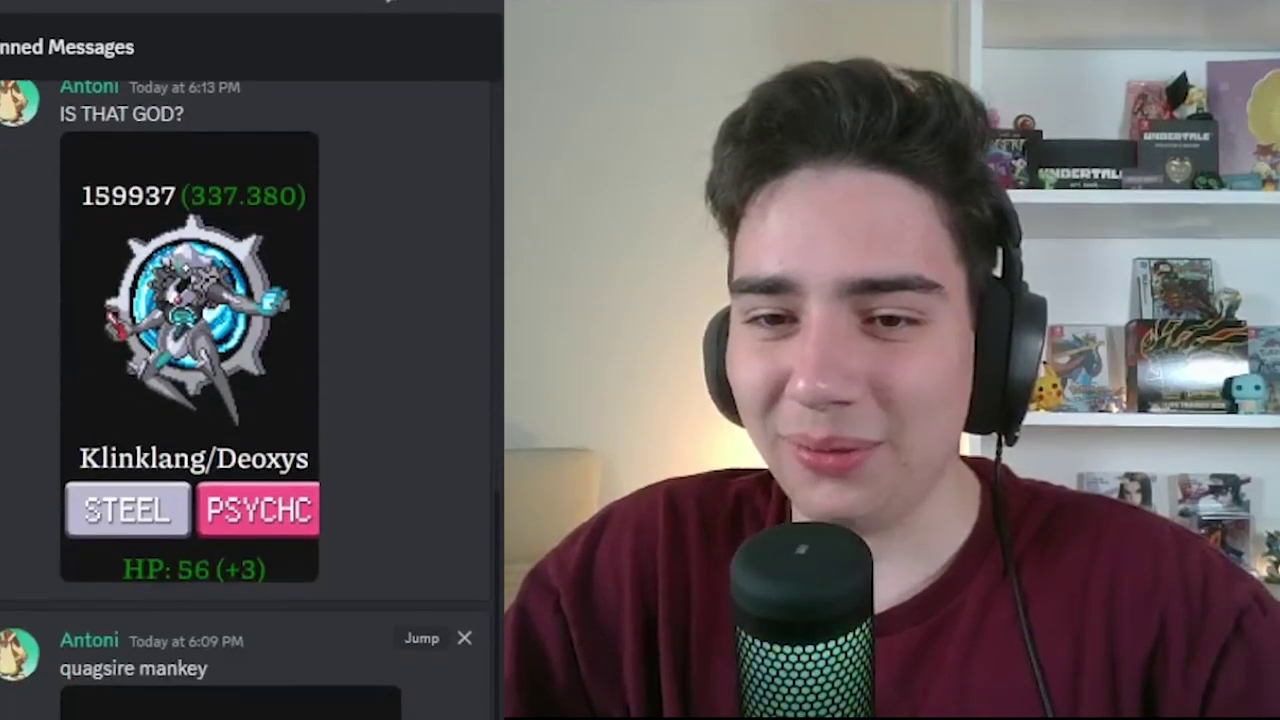
{"action": "scroll", "coordinate": [450, 640], "scroll_direction": "up", "scroll_amount": 4}
{"action": "scroll", "coordinate": [450, 640], "scroll_direction": "down", "scroll_amount": 4}
{"action": "scroll", "coordinate": [222, 550], "scroll_direction": "up", "scroll_amount": 4}
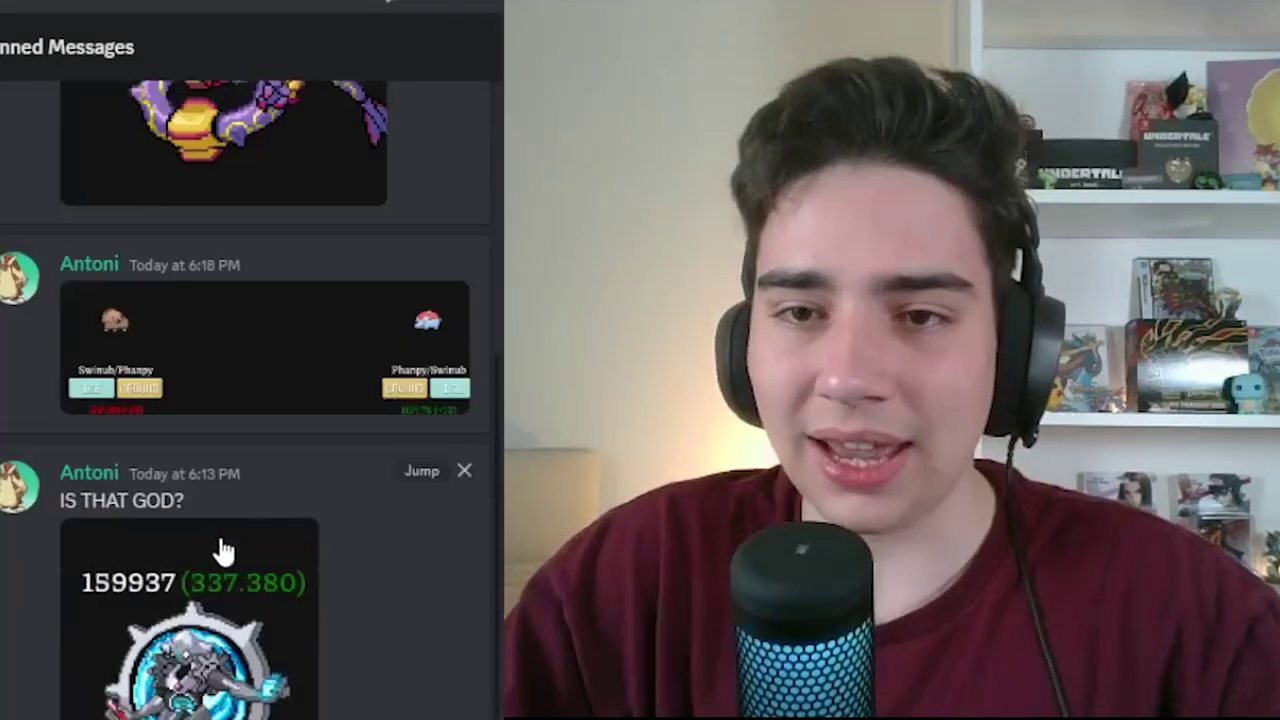
{"action": "scroll", "coordinate": [222, 550], "scroll_direction": "up", "scroll_amount": 3}
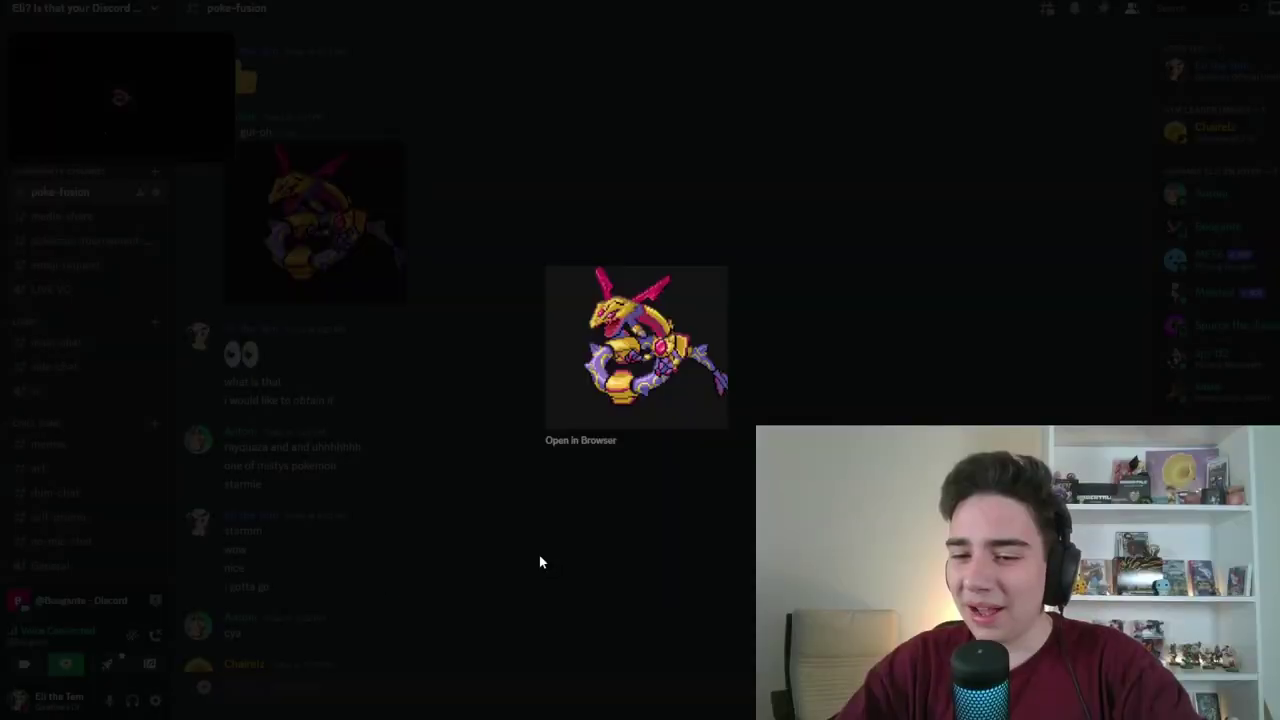
Close the yu-gi-oh image, enlarge the Swinub/Phanpy fusion, and jump to the newest messages
{"action": "left_click", "coordinate": [539, 555]}
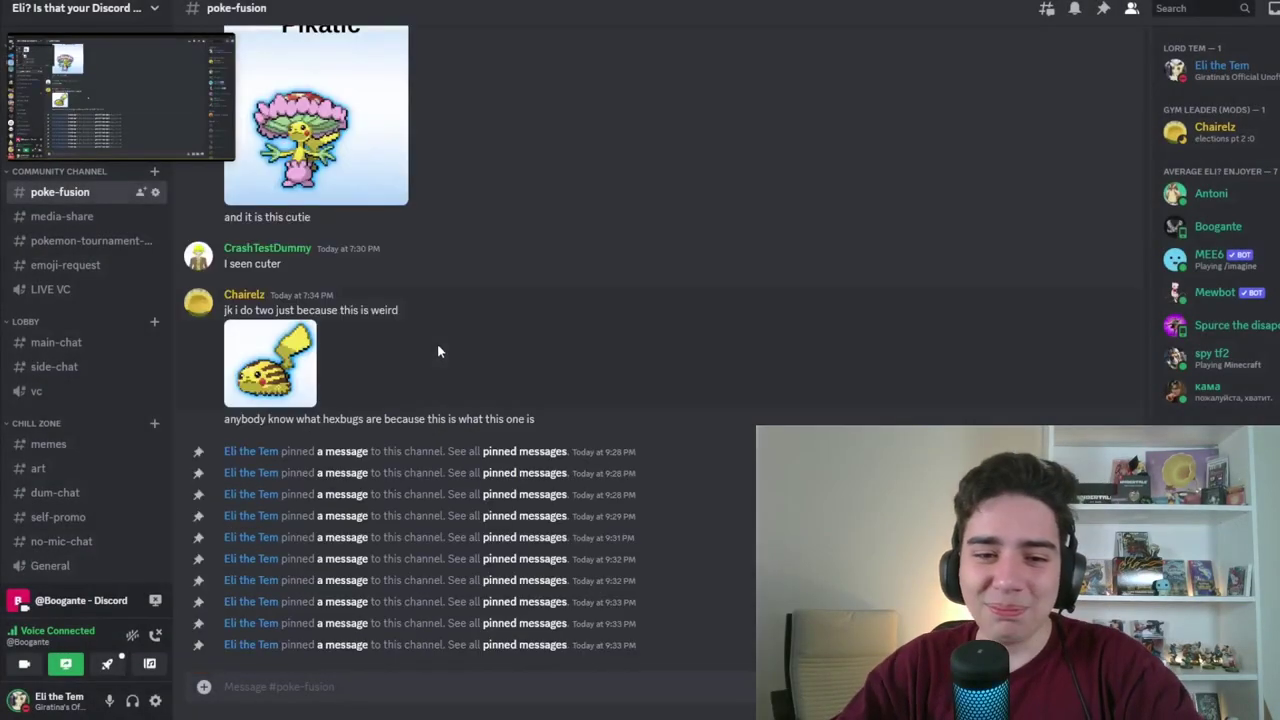
{"action": "scroll", "coordinate": [437, 351], "scroll_direction": "down", "scroll_amount": 10}
{"action": "left_click", "coordinate": [423, 543]}
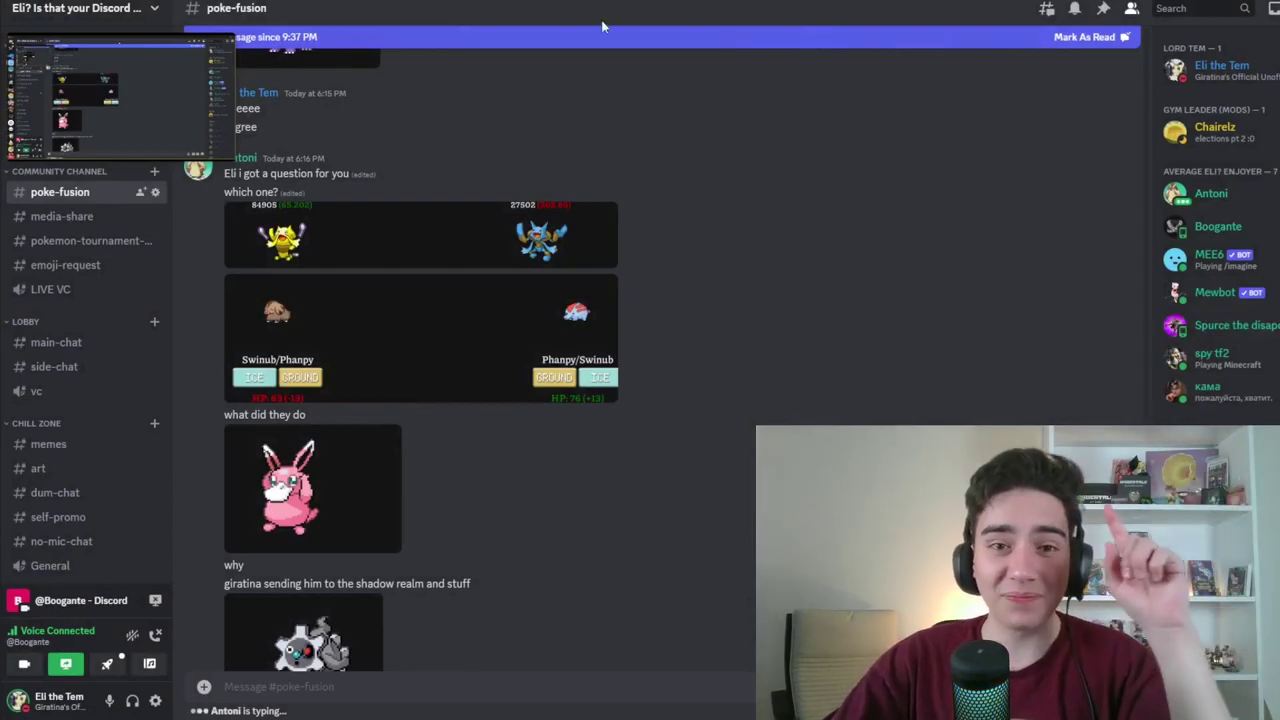
{"action": "left_click", "coordinate": [459, 42]}
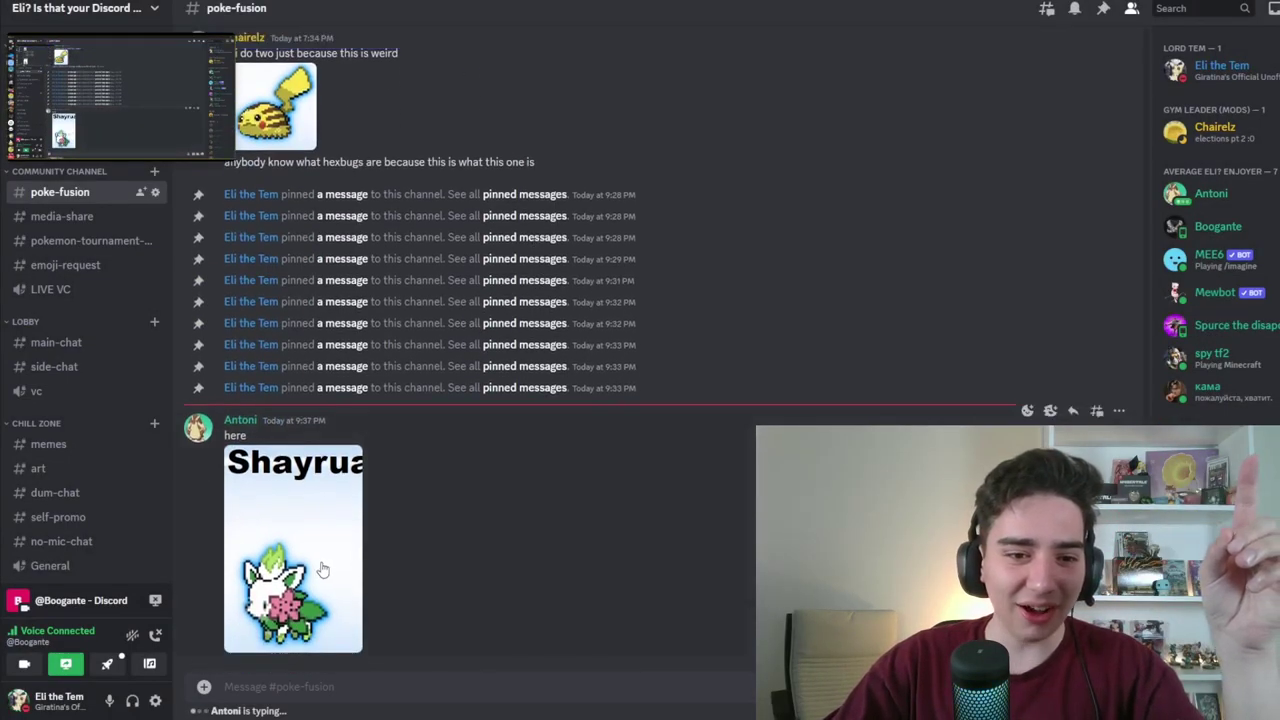
View Antoni's Shayrua fusion sprite and post the reply 'oh it will'
{"action": "left_click", "coordinate": [321, 568]}
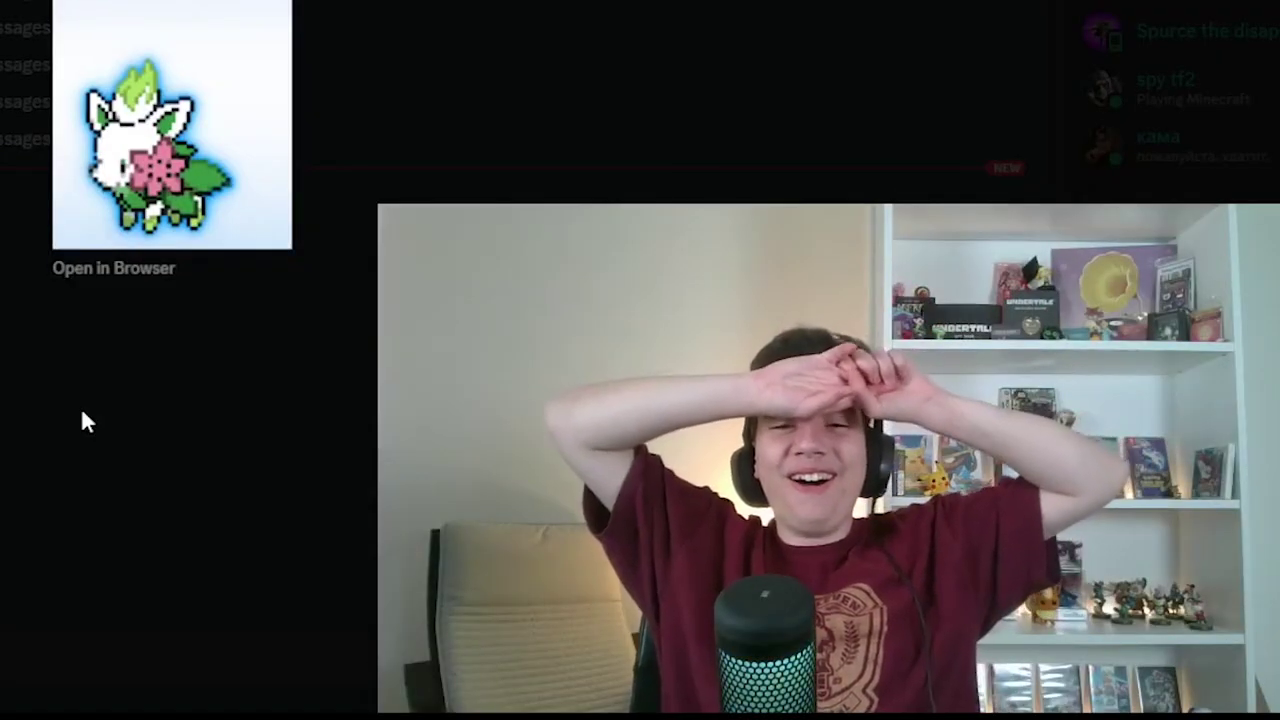
{"action": "left_click", "coordinate": [586, 551]}
{"action": "mouse_move", "coordinate": [600, 520]}
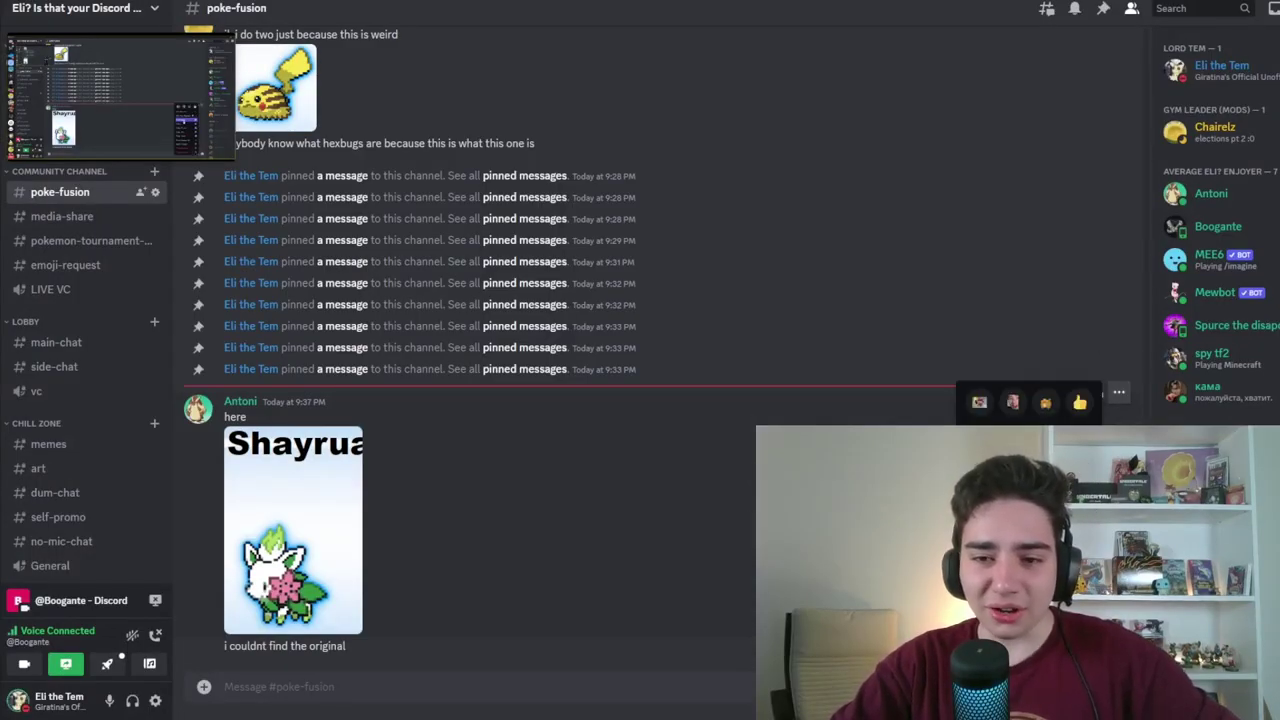
{"action": "scroll", "coordinate": [406, 495], "scroll_direction": "up", "scroll_amount": 5}
{"action": "scroll", "coordinate": [408, 495], "scroll_direction": "up", "scroll_amount": 5}
{"action": "scroll", "coordinate": [410, 493], "scroll_direction": "up", "scroll_amount": 5}
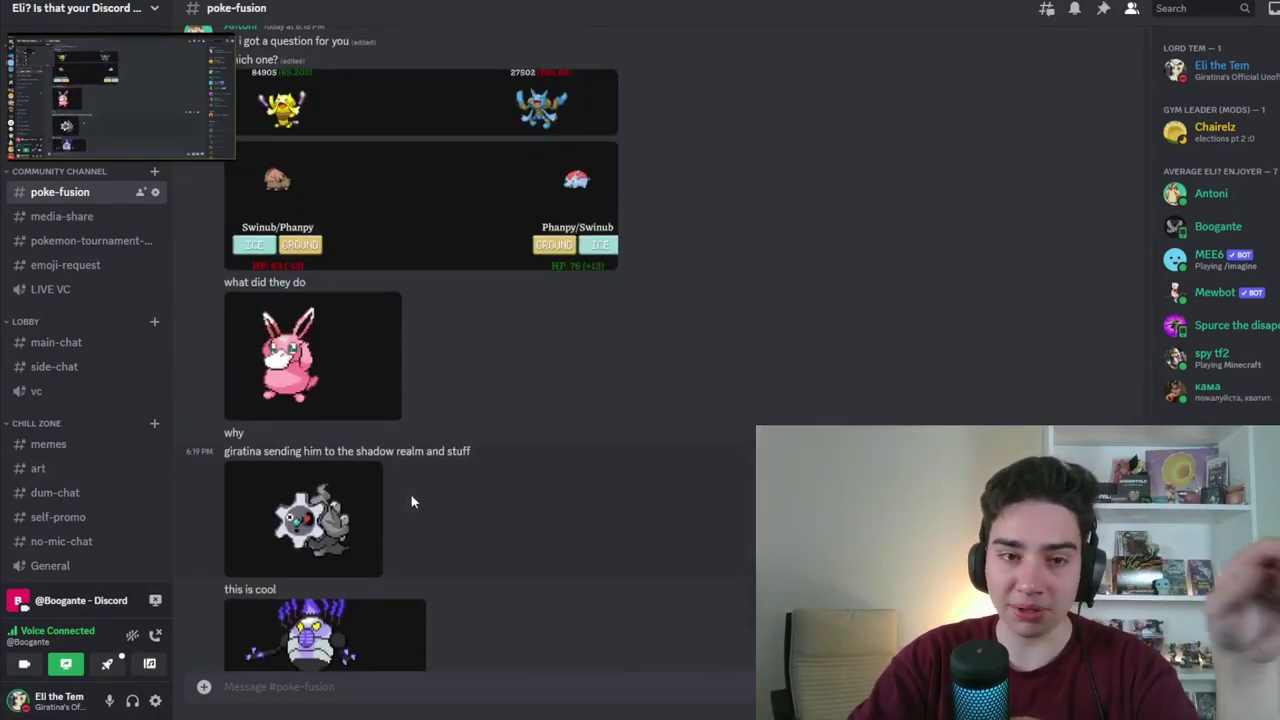
{"action": "scroll", "coordinate": [412, 502], "scroll_direction": "up", "scroll_amount": 5}
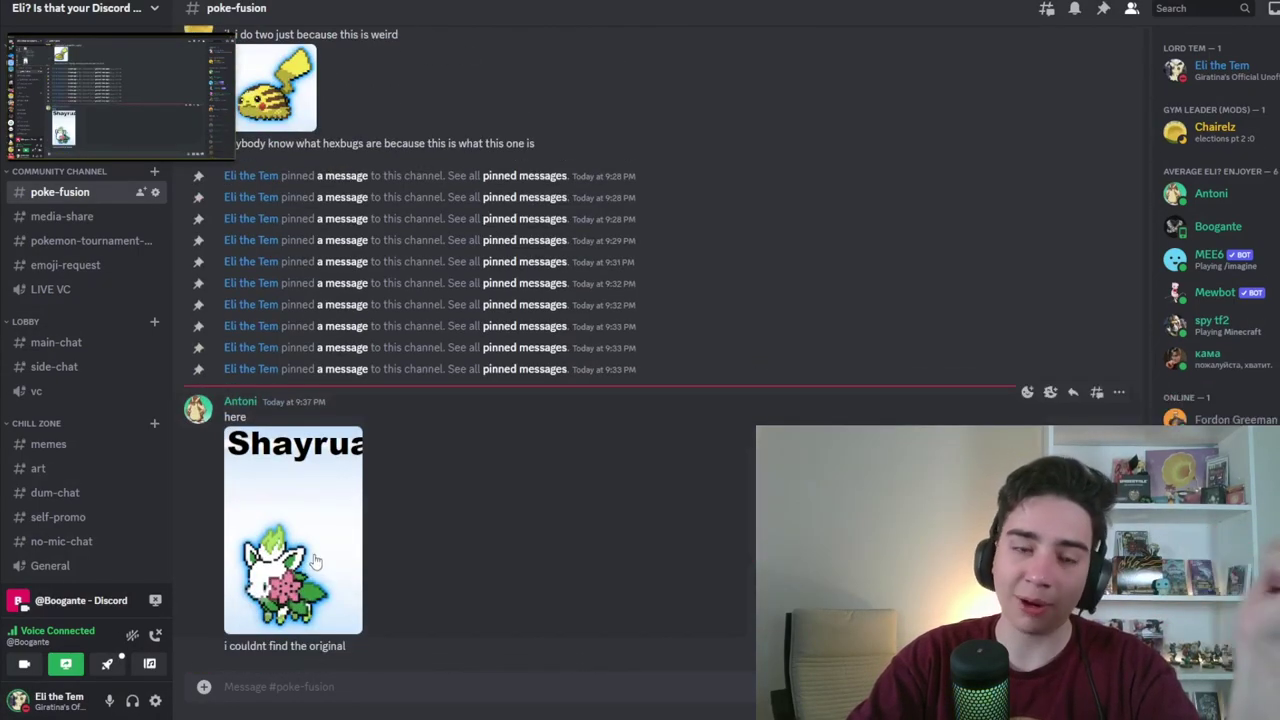
{"action": "left_click", "coordinate": [293, 530]}
{"action": "left_click", "coordinate": [482, 574]}
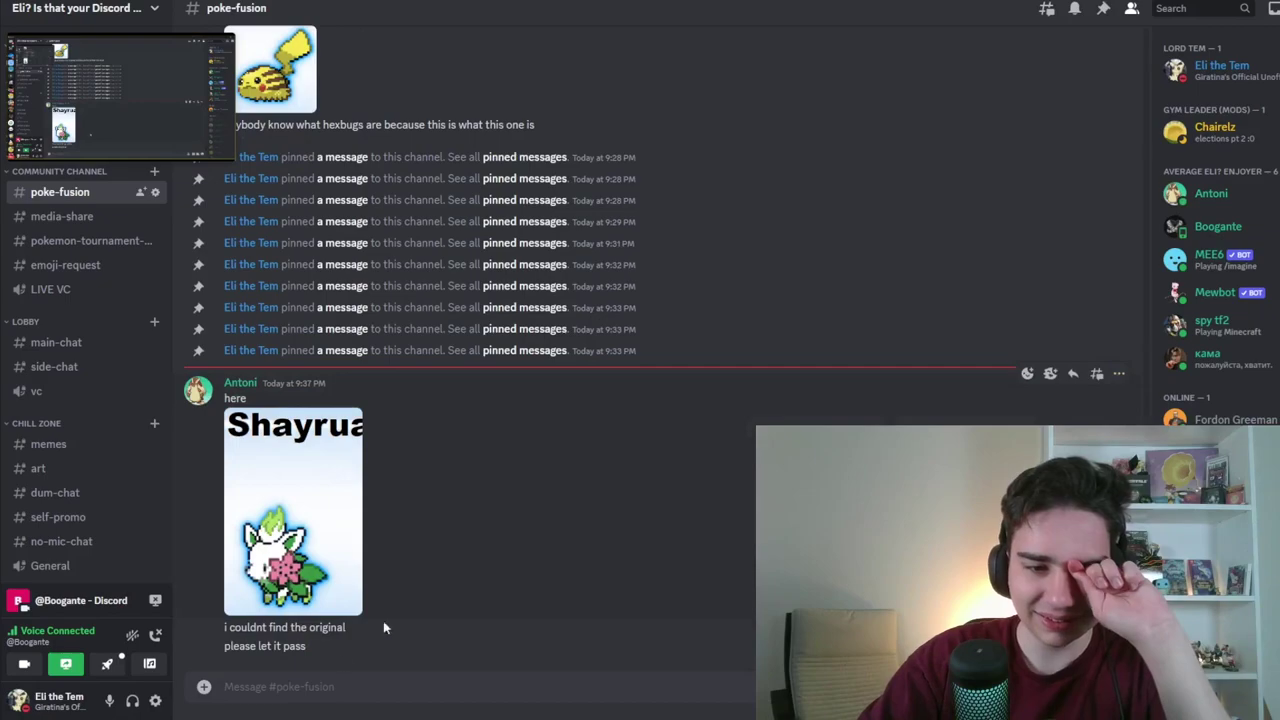
{"action": "type", "text": "oh"}
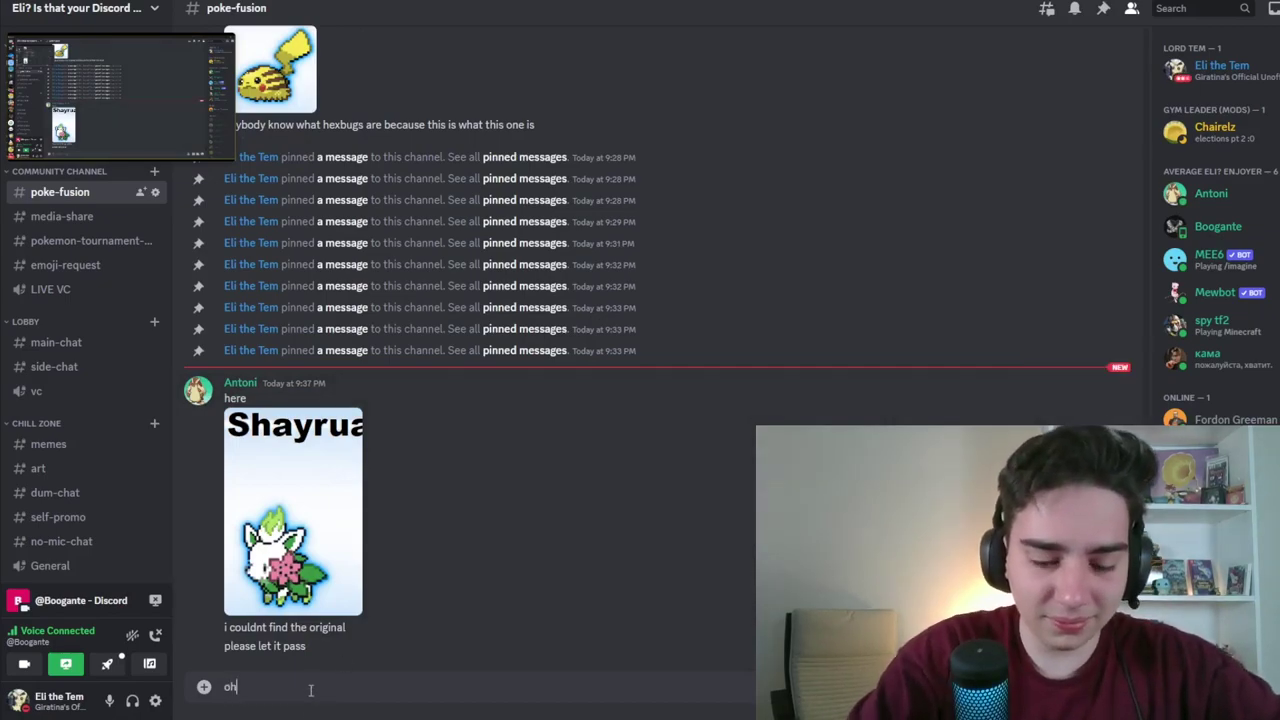
{"action": "type", "text": "i will"}
{"action": "key", "text": "Return"}
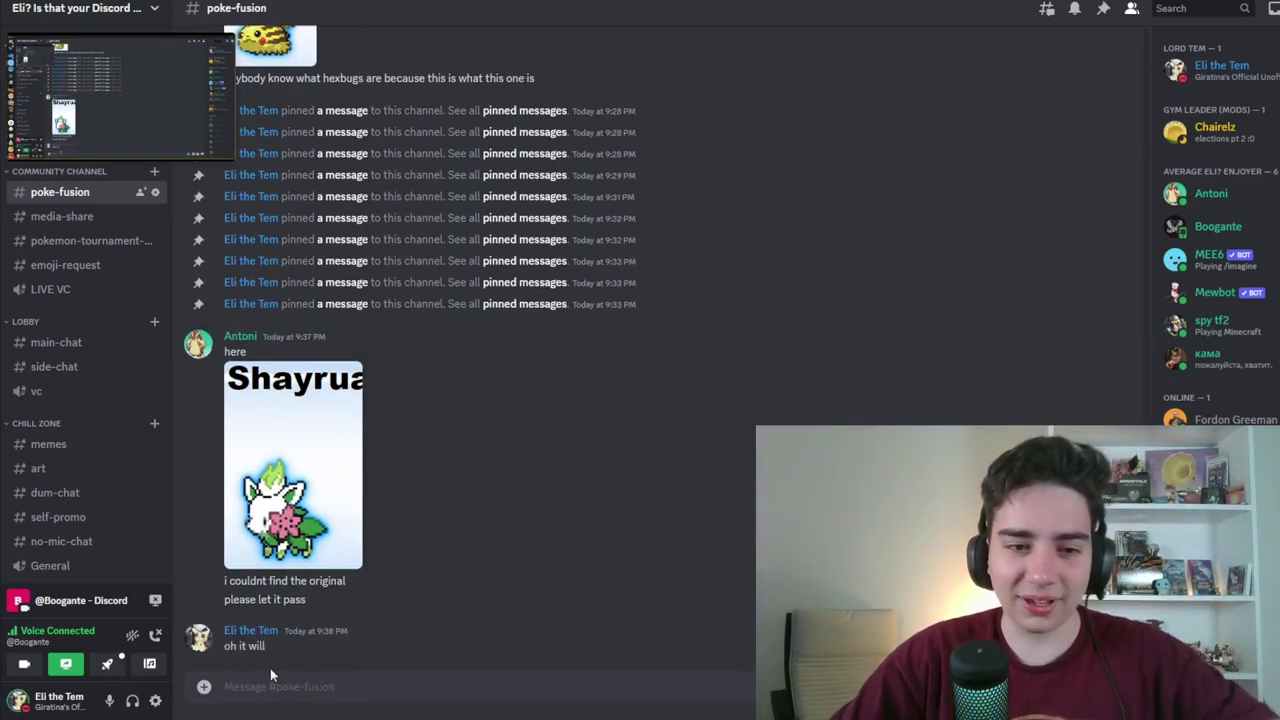
{"action": "scroll", "coordinate": [480, 400], "scroll_direction": "up", "scroll_amount": 3}
Remove Antoni's yu-gi-oh fusion post from the poke-fusion pinned messages
{"action": "left_click", "coordinate": [1103, 8]}
{"action": "scroll", "coordinate": [960, 300], "scroll_direction": "down", "scroll_amount": 3}
{"action": "scroll", "coordinate": [960, 300], "scroll_direction": "up", "scroll_amount": 3}
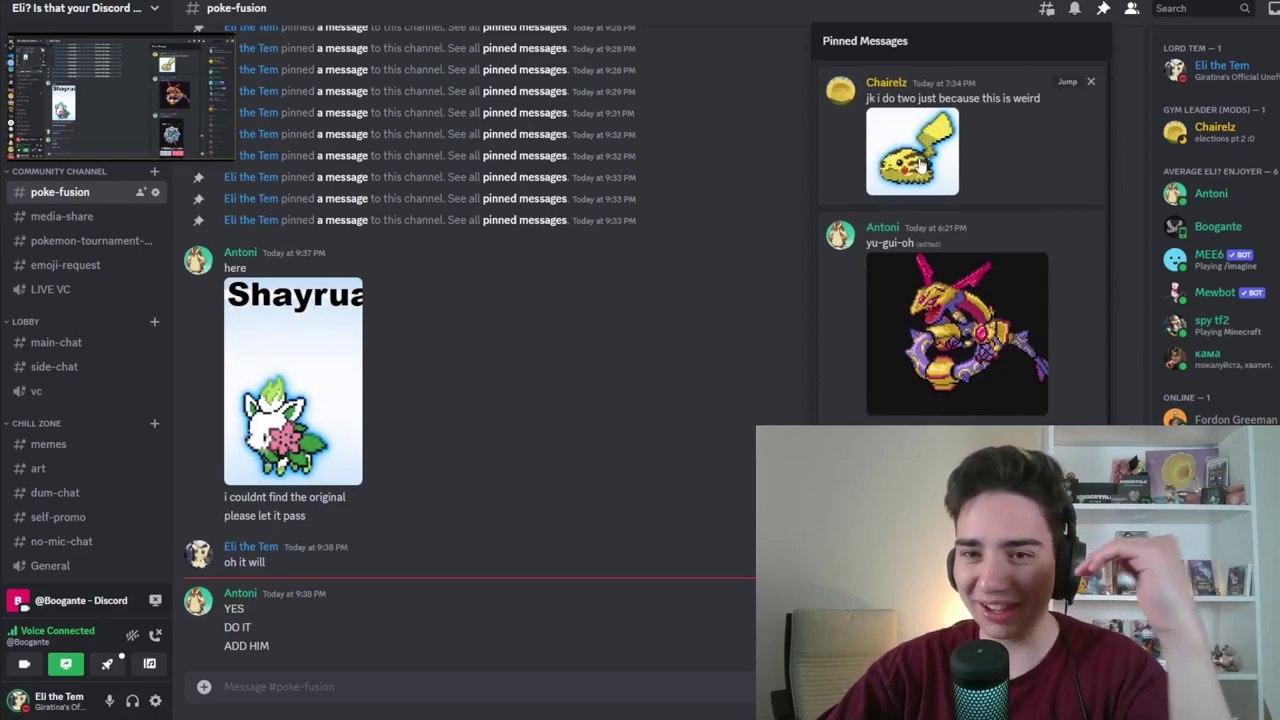
{"action": "mouse_move", "coordinate": [955, 318]}
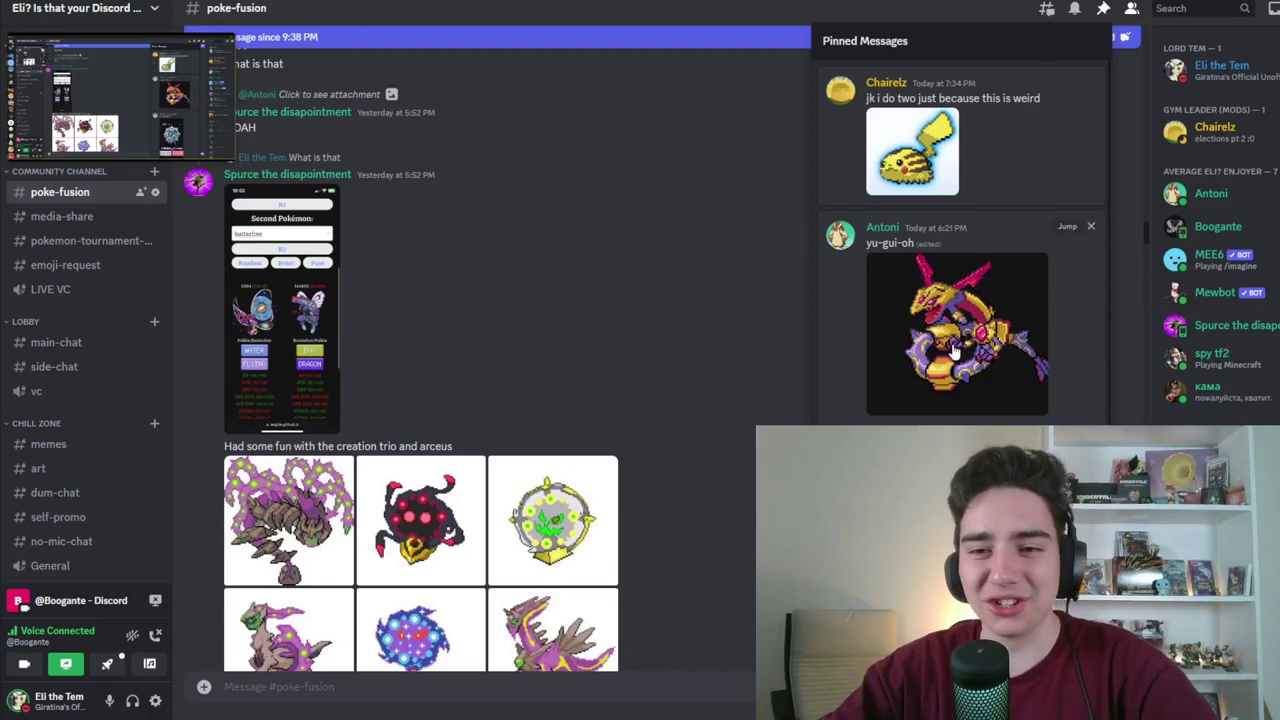
{"action": "scroll", "coordinate": [955, 350], "scroll_direction": "down", "scroll_amount": 3}
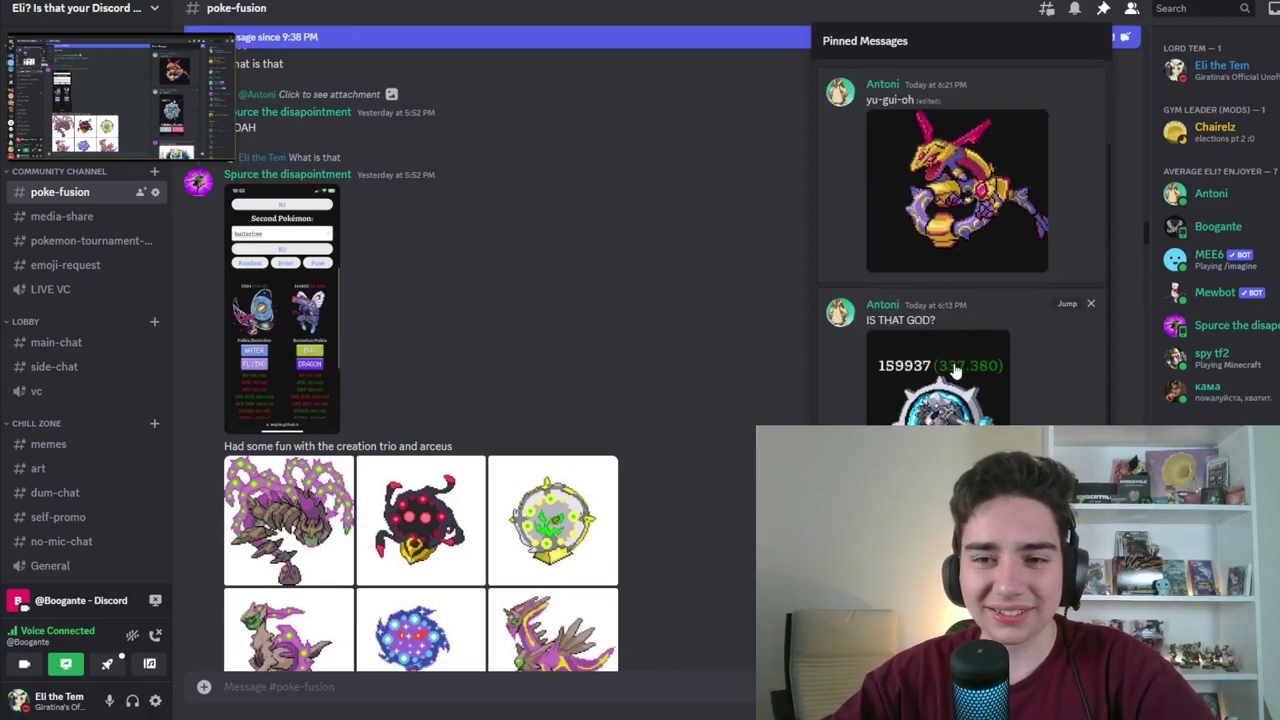
{"action": "scroll", "coordinate": [960, 380], "scroll_direction": "down", "scroll_amount": 4}
{"action": "scroll", "coordinate": [960, 380], "scroll_direction": "up", "scroll_amount": 4}
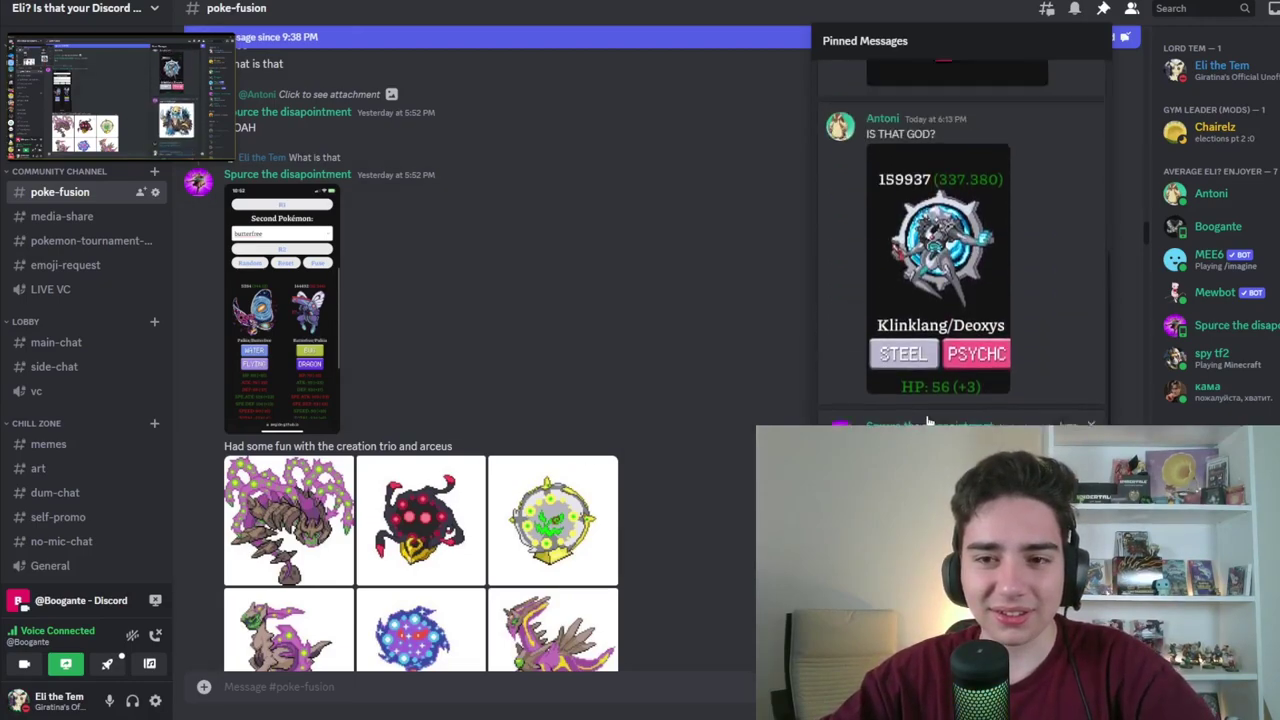
{"action": "scroll", "coordinate": [1091, 230], "scroll_direction": "up", "scroll_amount": 3}
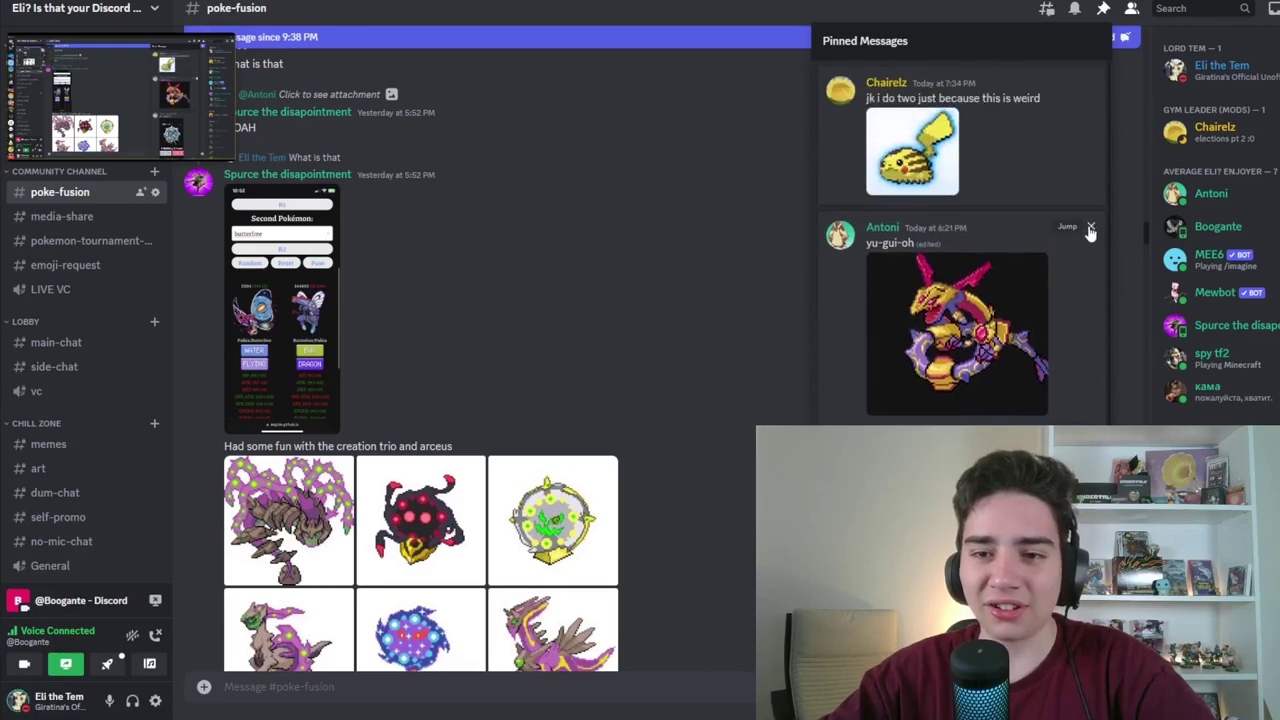
{"action": "left_click", "coordinate": [1091, 229]}
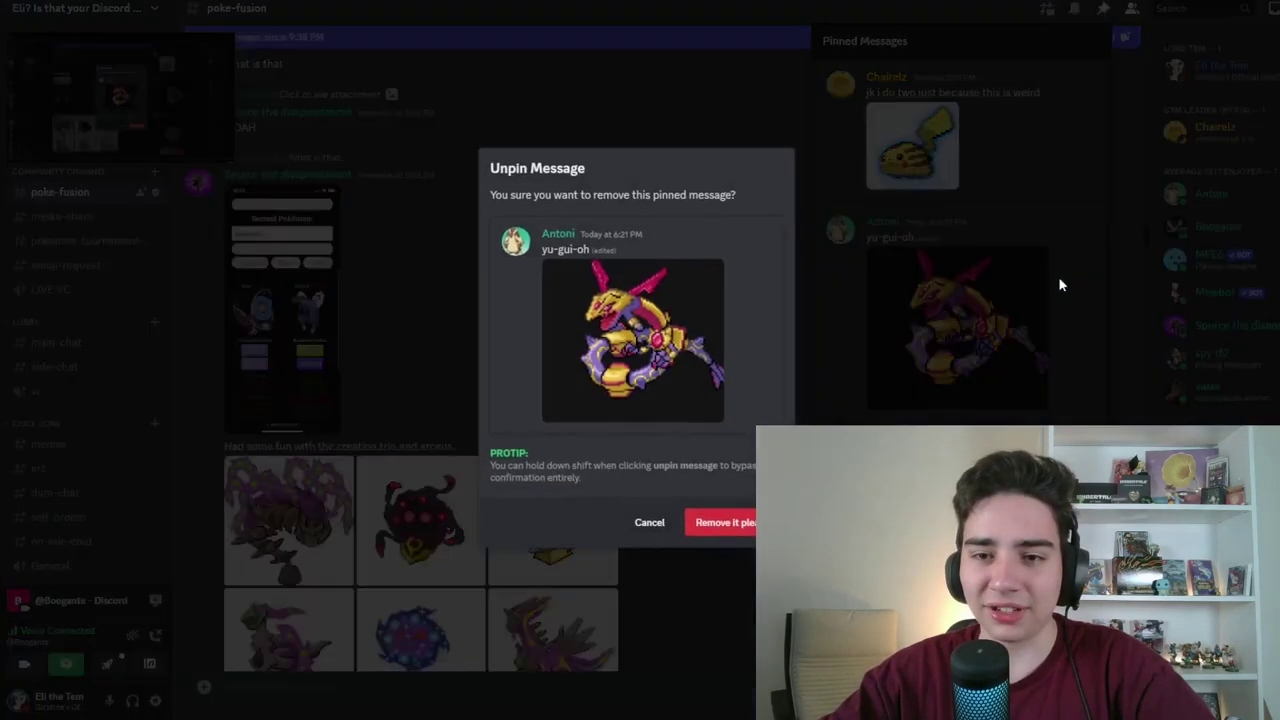
{"action": "left_click", "coordinate": [722, 528]}
{"action": "scroll", "coordinate": [960, 300], "scroll_direction": "up", "scroll_amount": 2}
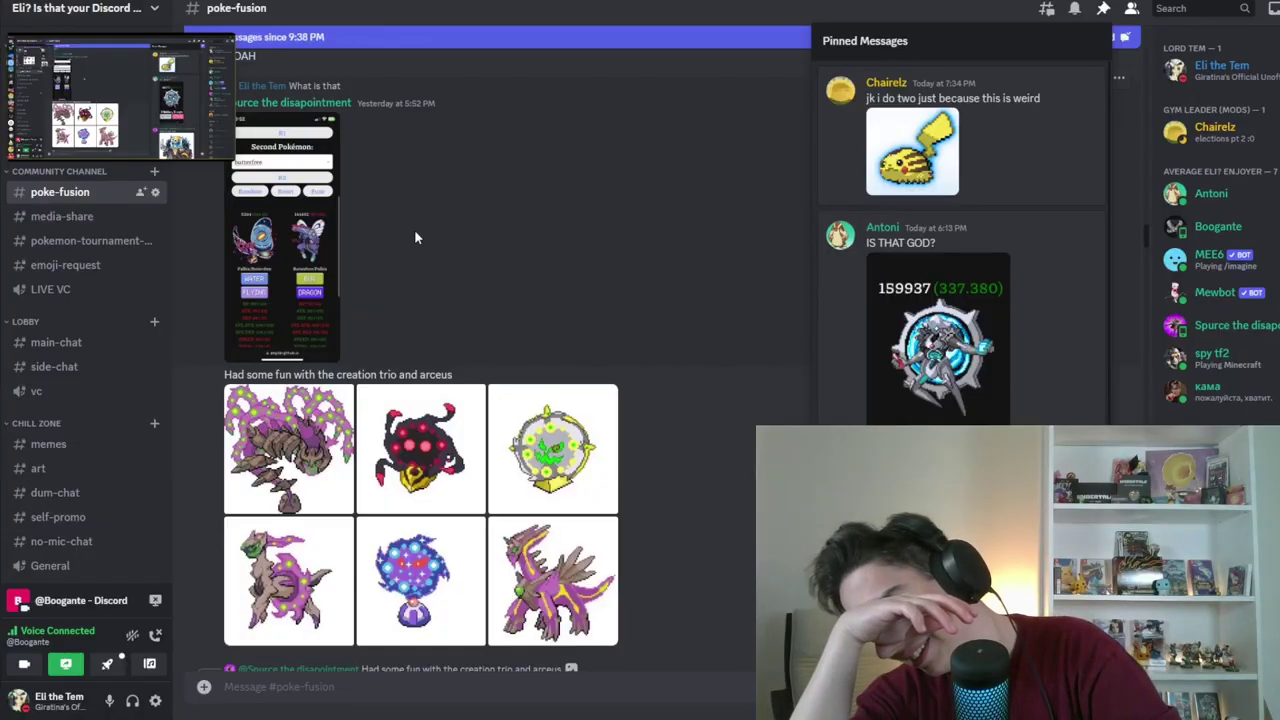
{"action": "scroll", "coordinate": [576, 286], "scroll_direction": "down", "scroll_amount": 2}
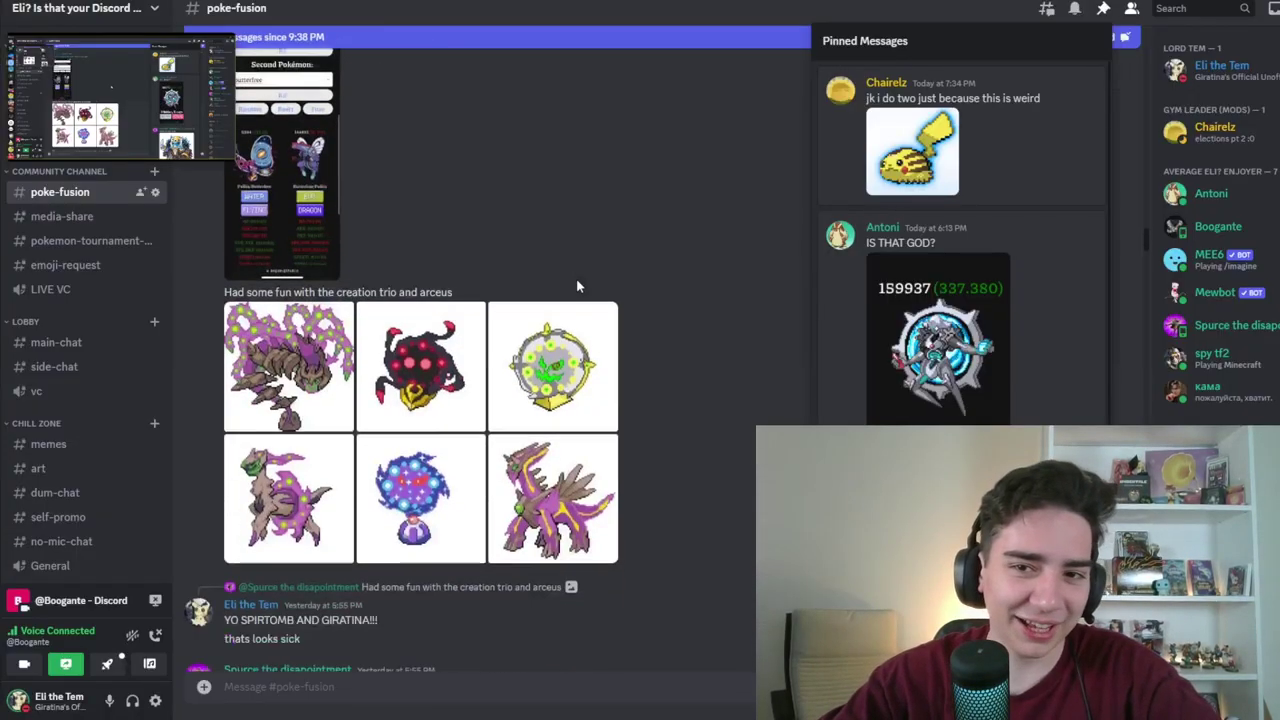
{"action": "scroll", "coordinate": [576, 286], "scroll_direction": "down", "scroll_amount": 5}
{"action": "scroll", "coordinate": [566, 312], "scroll_direction": "down", "scroll_amount": 5}
{"action": "scroll", "coordinate": [566, 312], "scroll_direction": "down", "scroll_amount": 5}
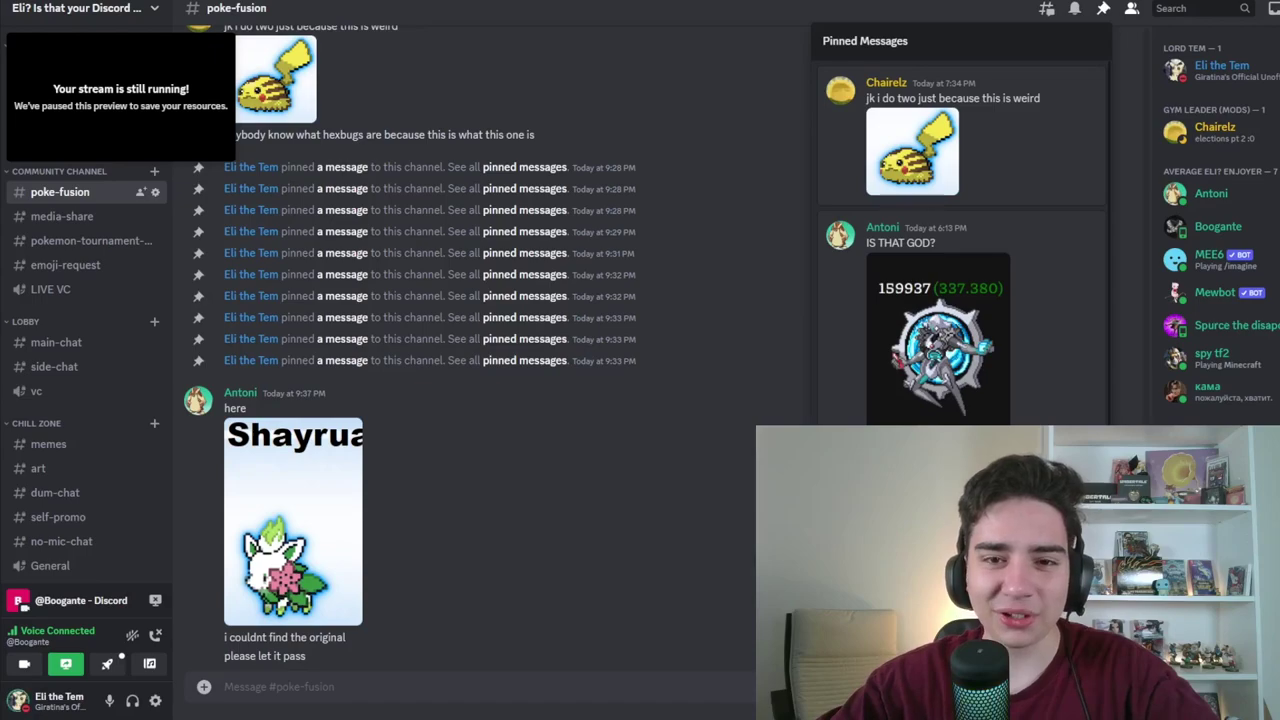
Dismiss the pinned messages list and move to the announcement channel
{"action": "key", "text": "Escape"}
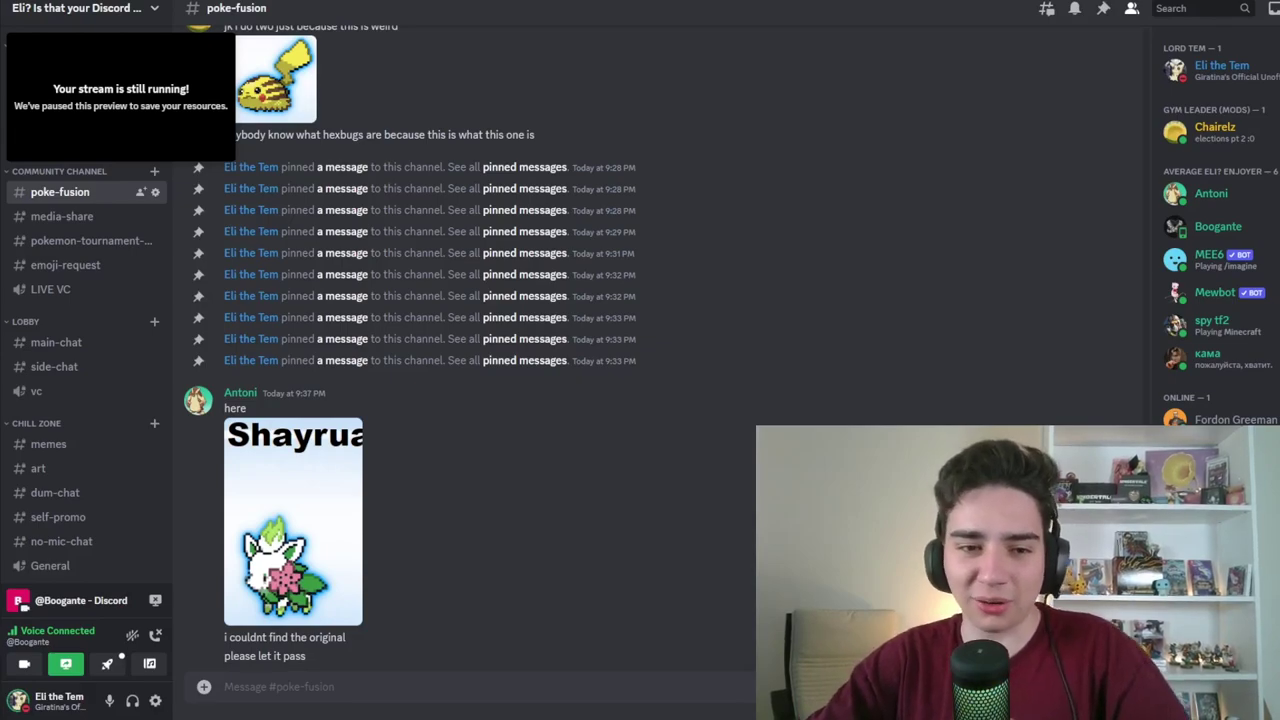
{"action": "key", "text": "alt+Up"}
{"action": "key", "text": "alt+Up"}
{"action": "scroll", "coordinate": [412, 548], "scroll_direction": "down", "scroll_amount": 4}
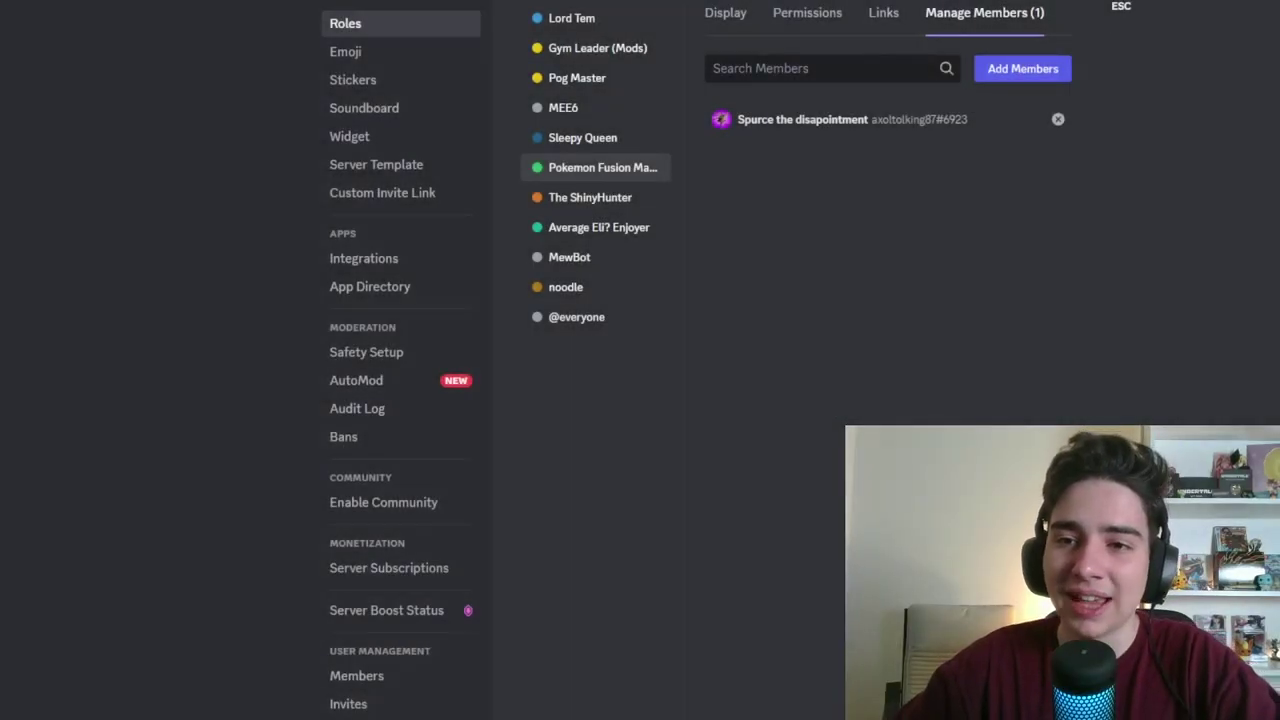
{"action": "scroll", "coordinate": [494, 461], "scroll_direction": "down", "scroll_amount": 4}
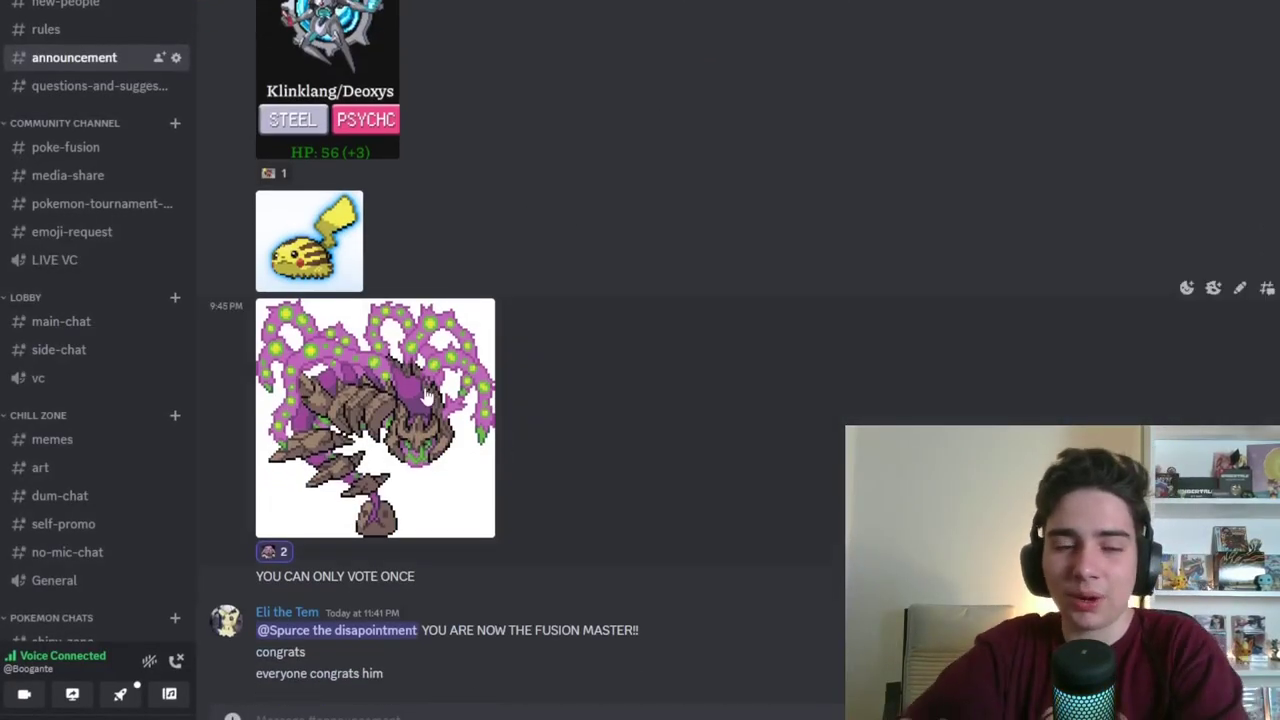